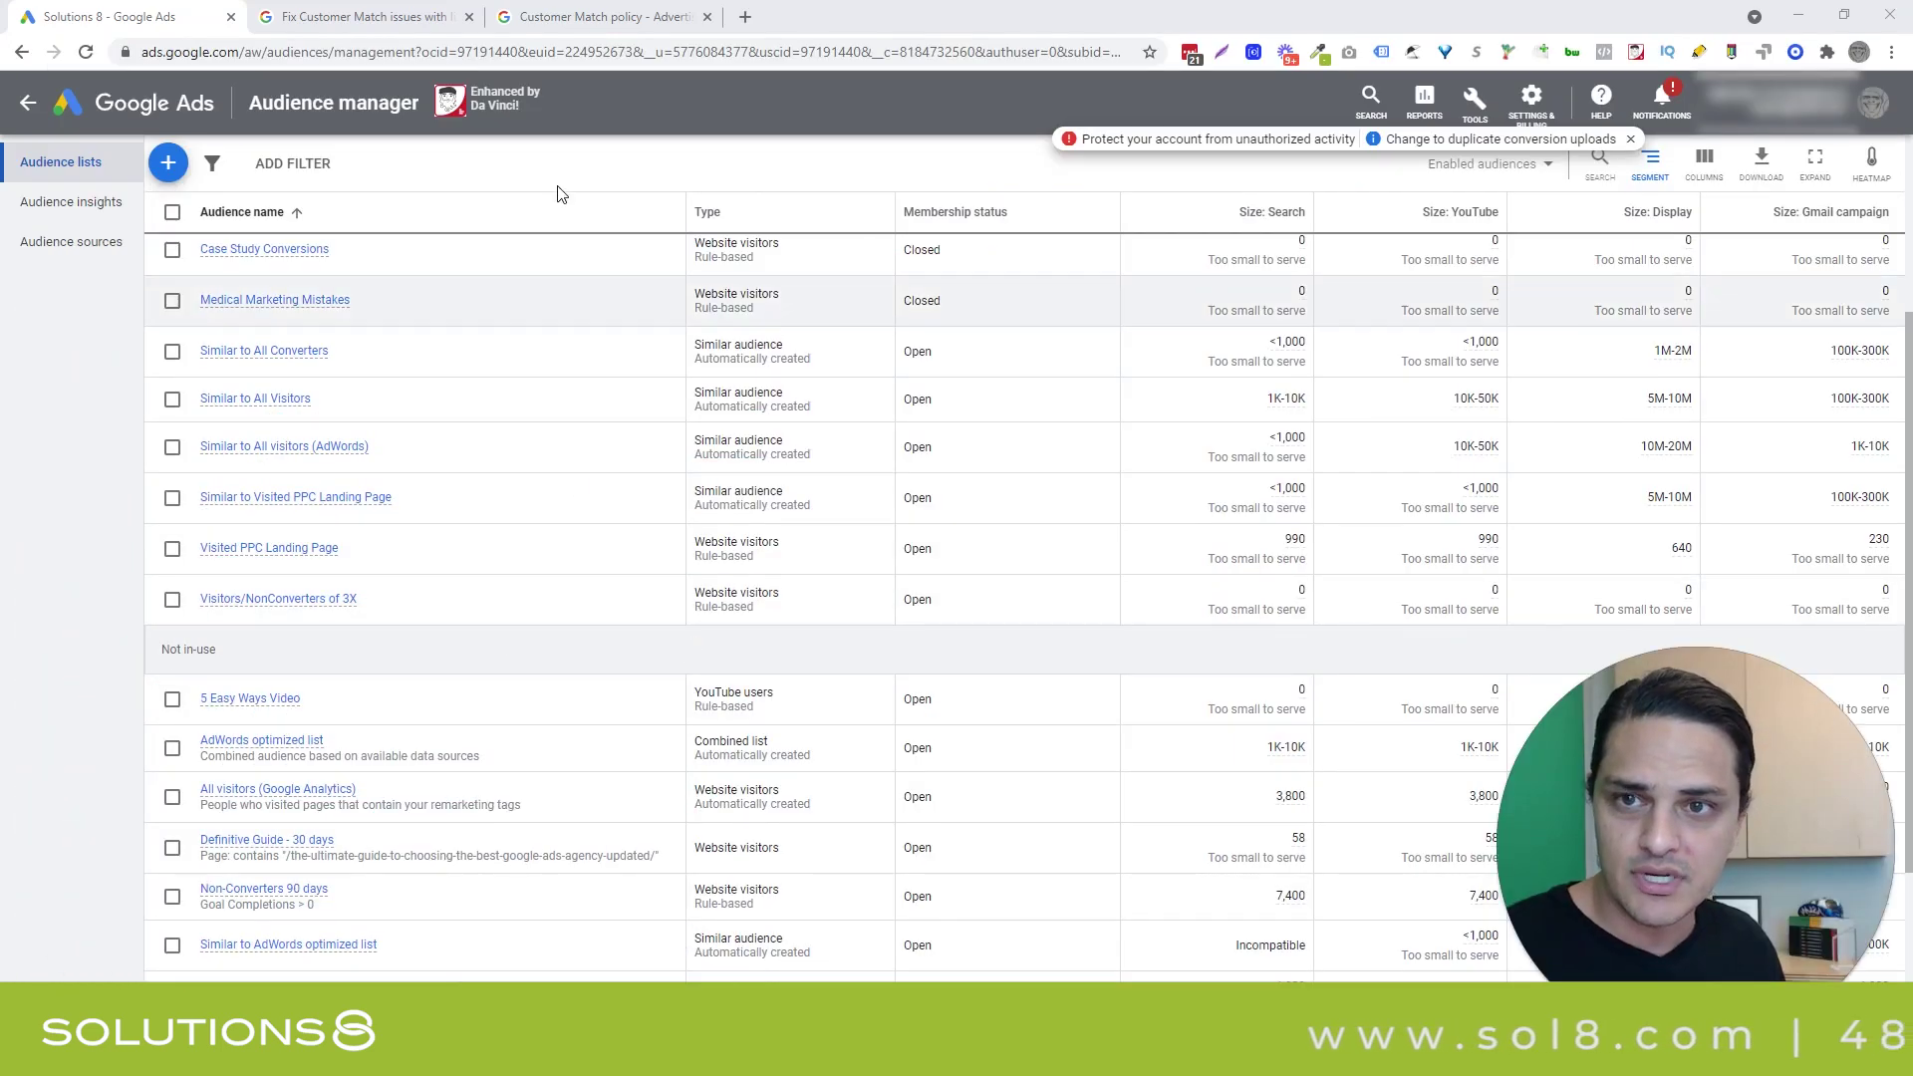
# Step: Open the Customer Match policy article and highlight its title and the 90-day account history requirement
pyautogui.click(551, 17)
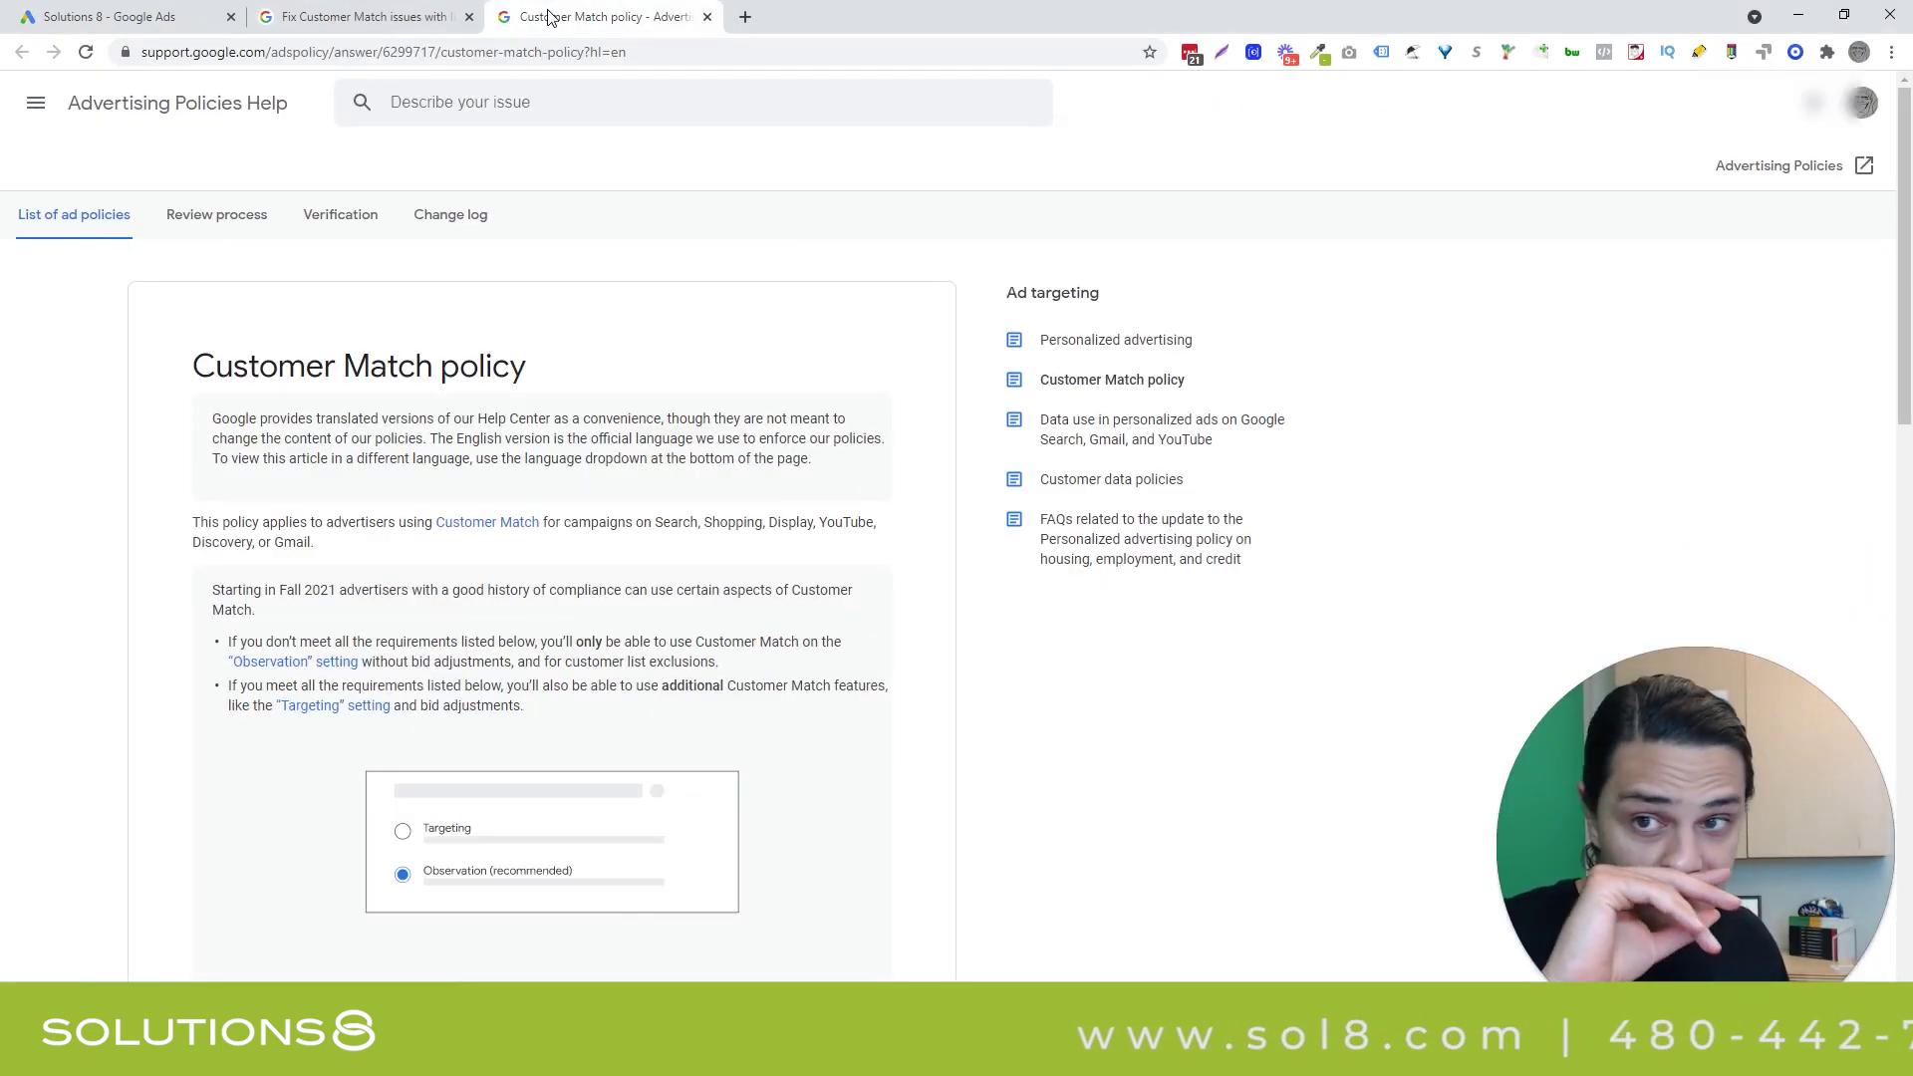
pyautogui.moveTo(196, 377); pyautogui.dragTo(555, 380)
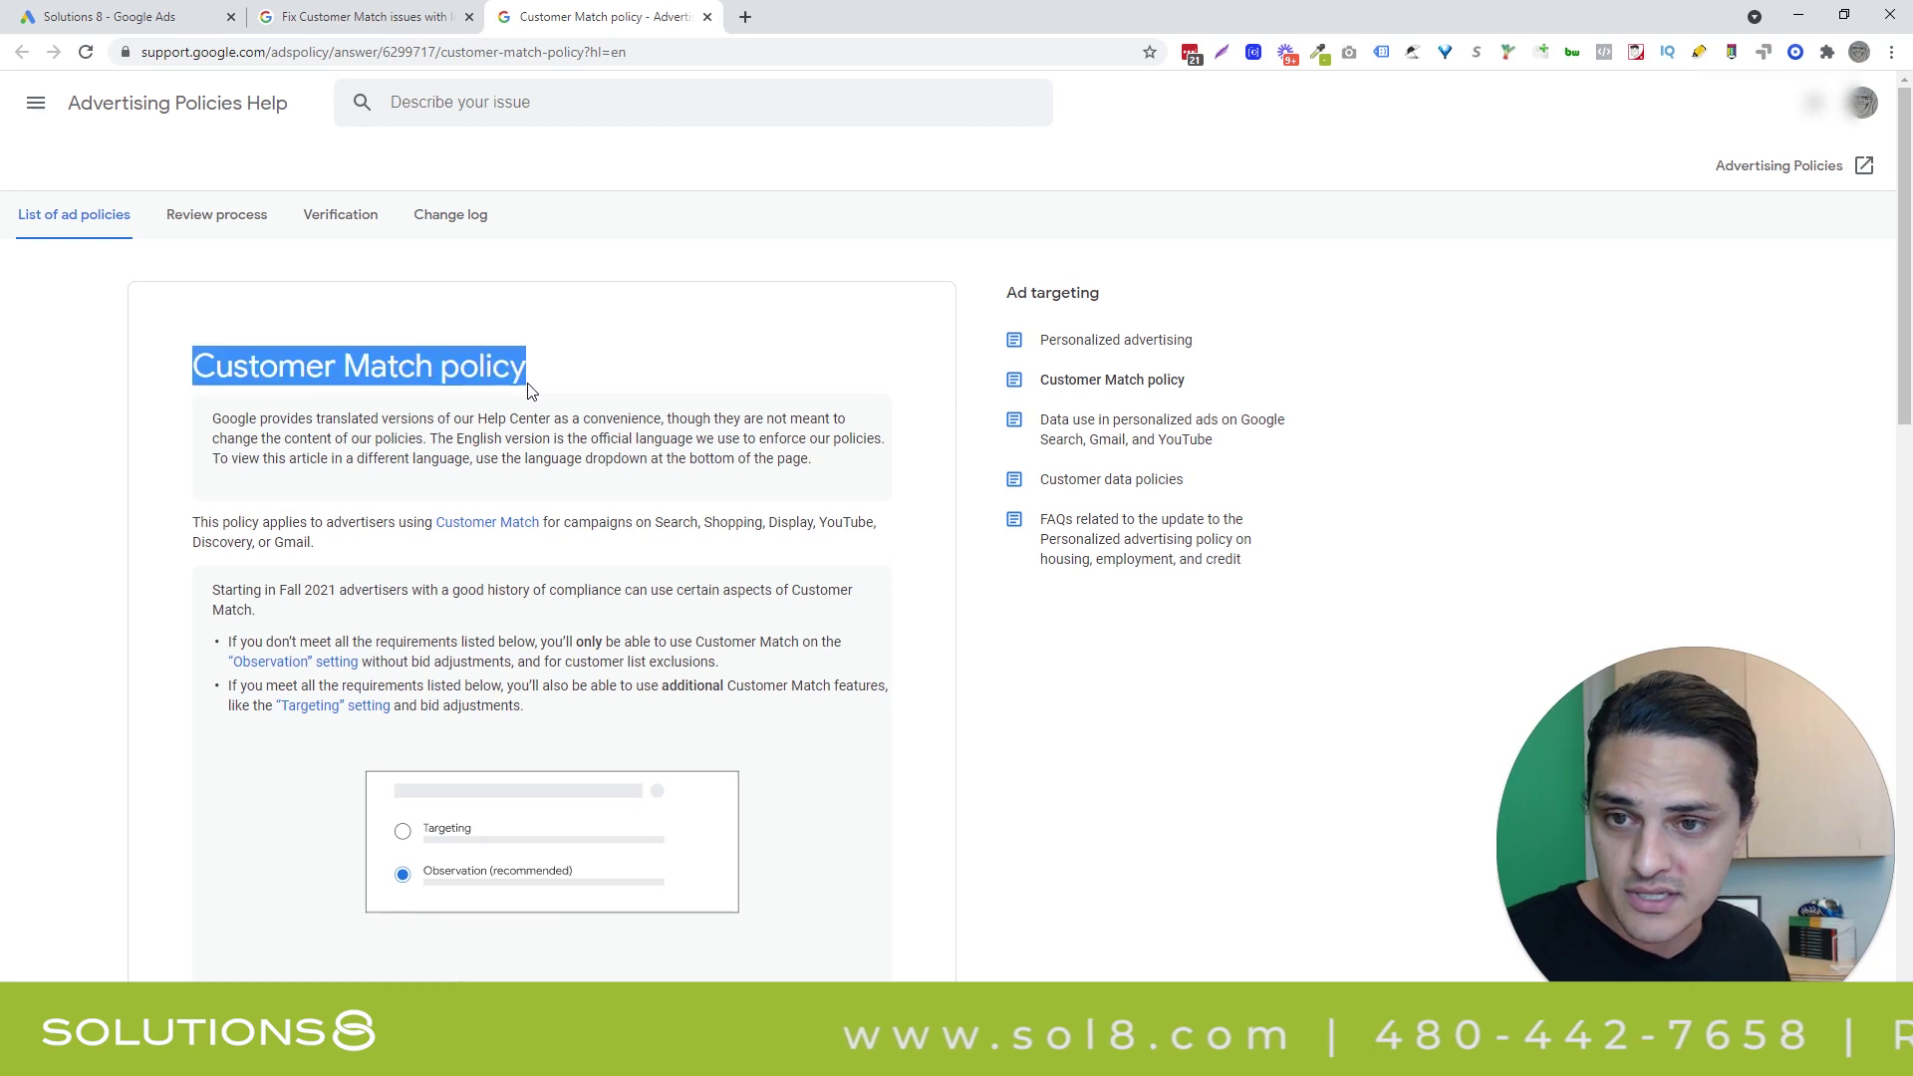
pyautogui.click(557, 382)
pyautogui.scroll(-5, 557, 381)
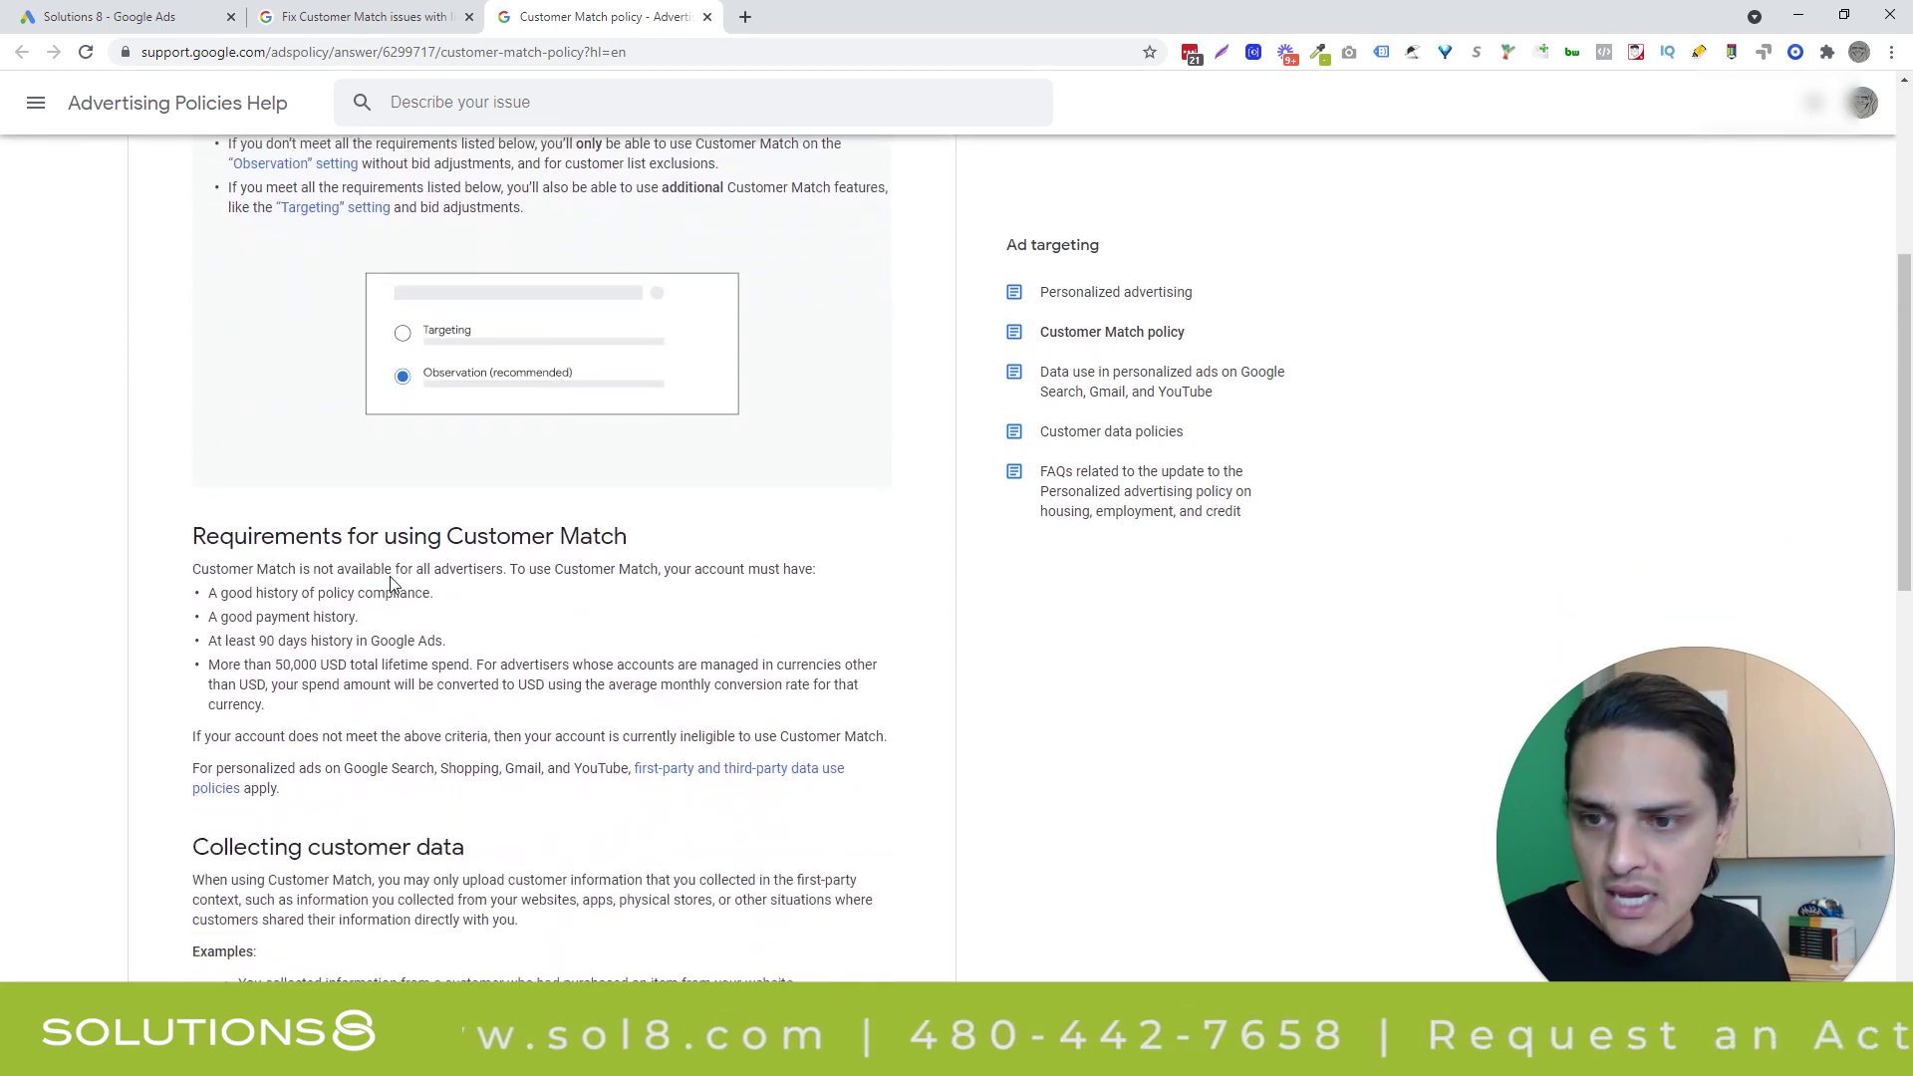
pyautogui.moveTo(217, 641); pyautogui.dragTo(513, 653)
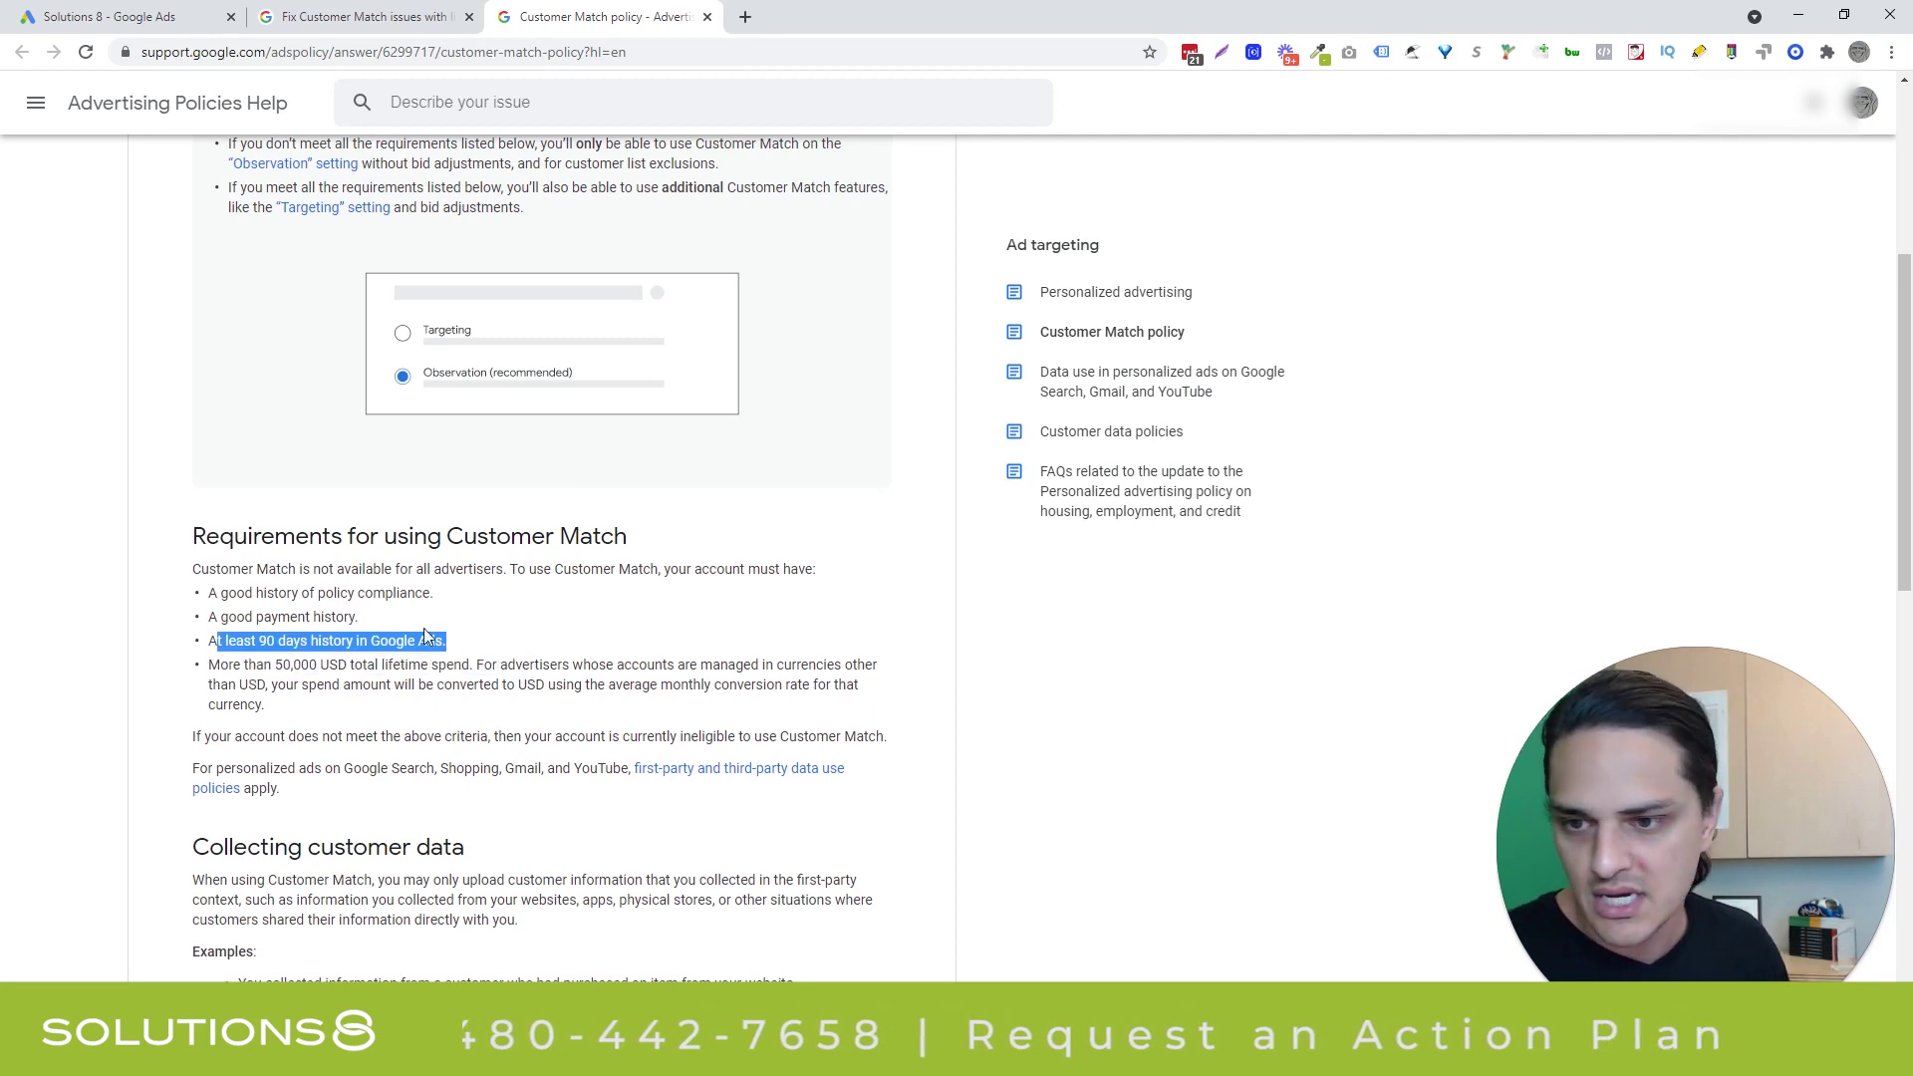
pyautogui.click(419, 689)
# Step: Read through the remaining requirements and restrictions, then return to the top of the article
pyautogui.scroll(-1, 418, 690)
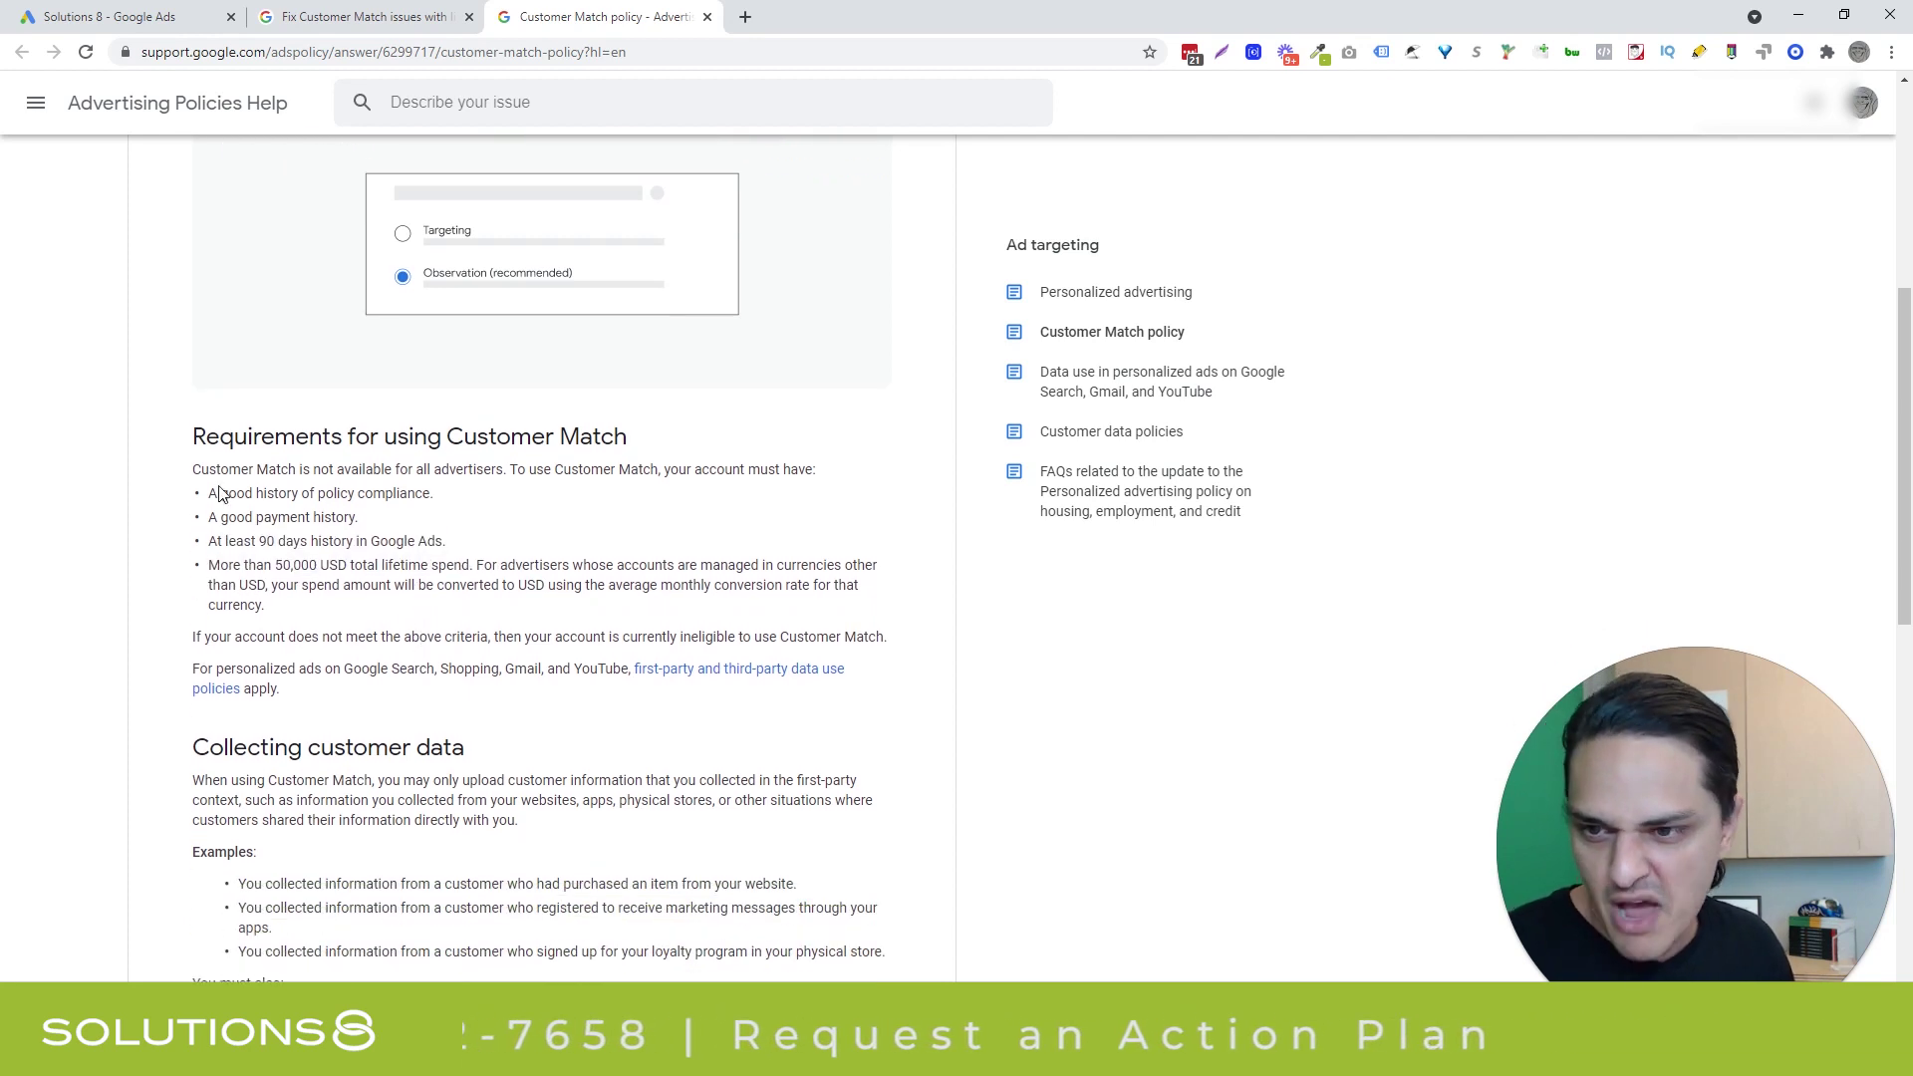
pyautogui.scroll(-7, 332, 501)
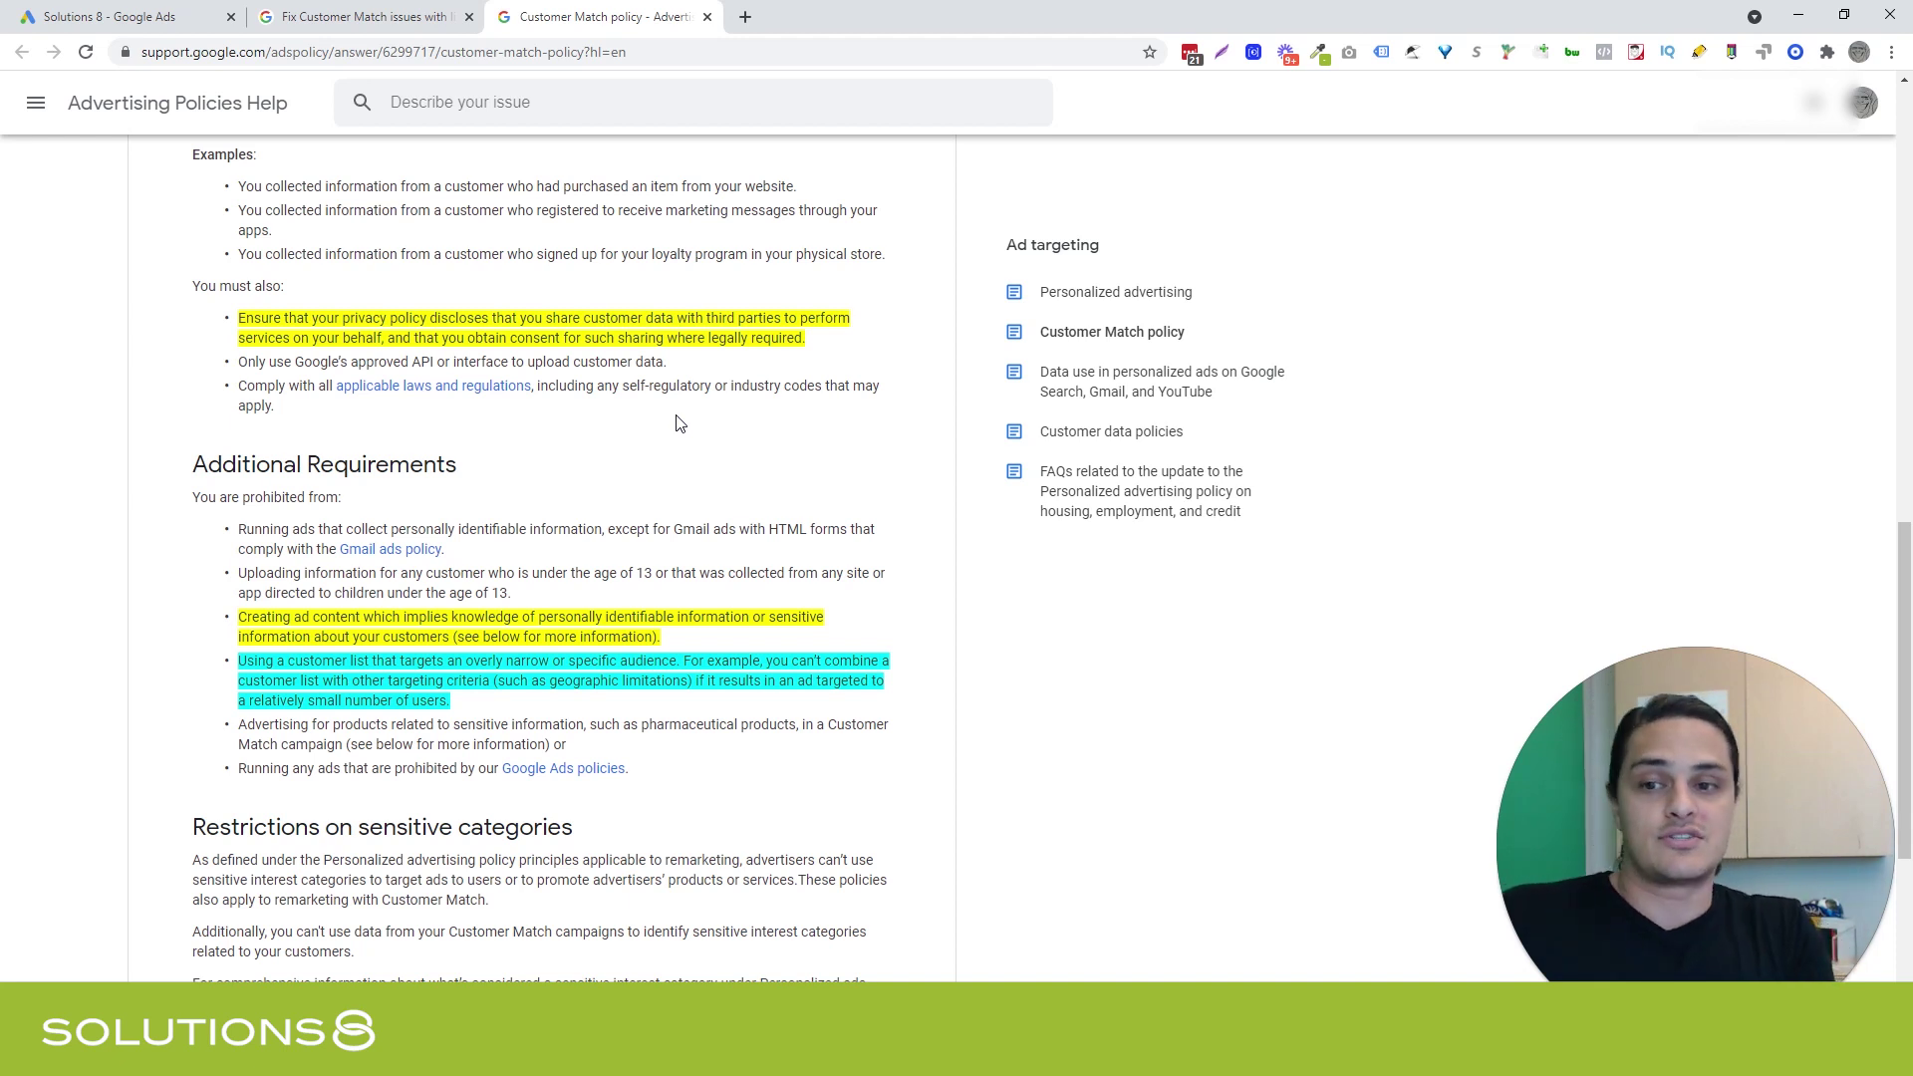
pyautogui.scroll(-2, 677, 424)
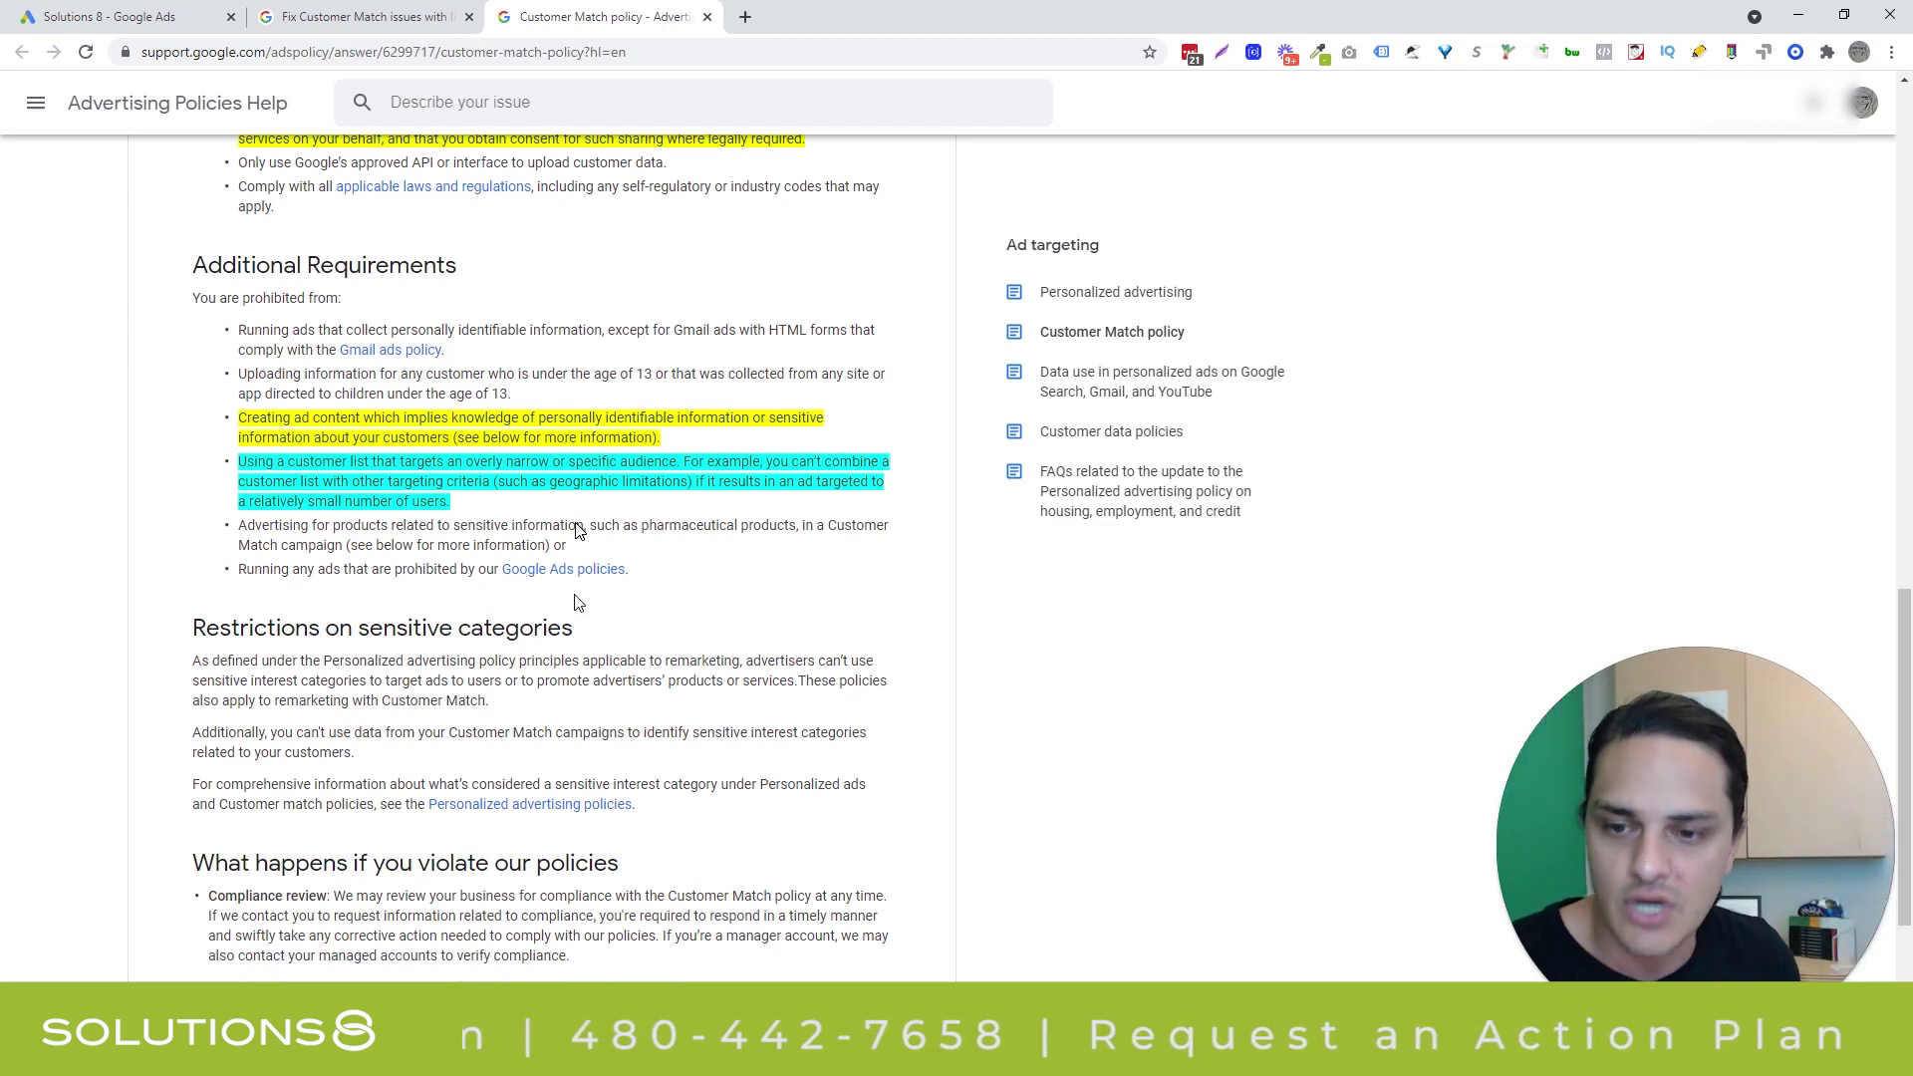
pyautogui.scroll(-4, 605, 684)
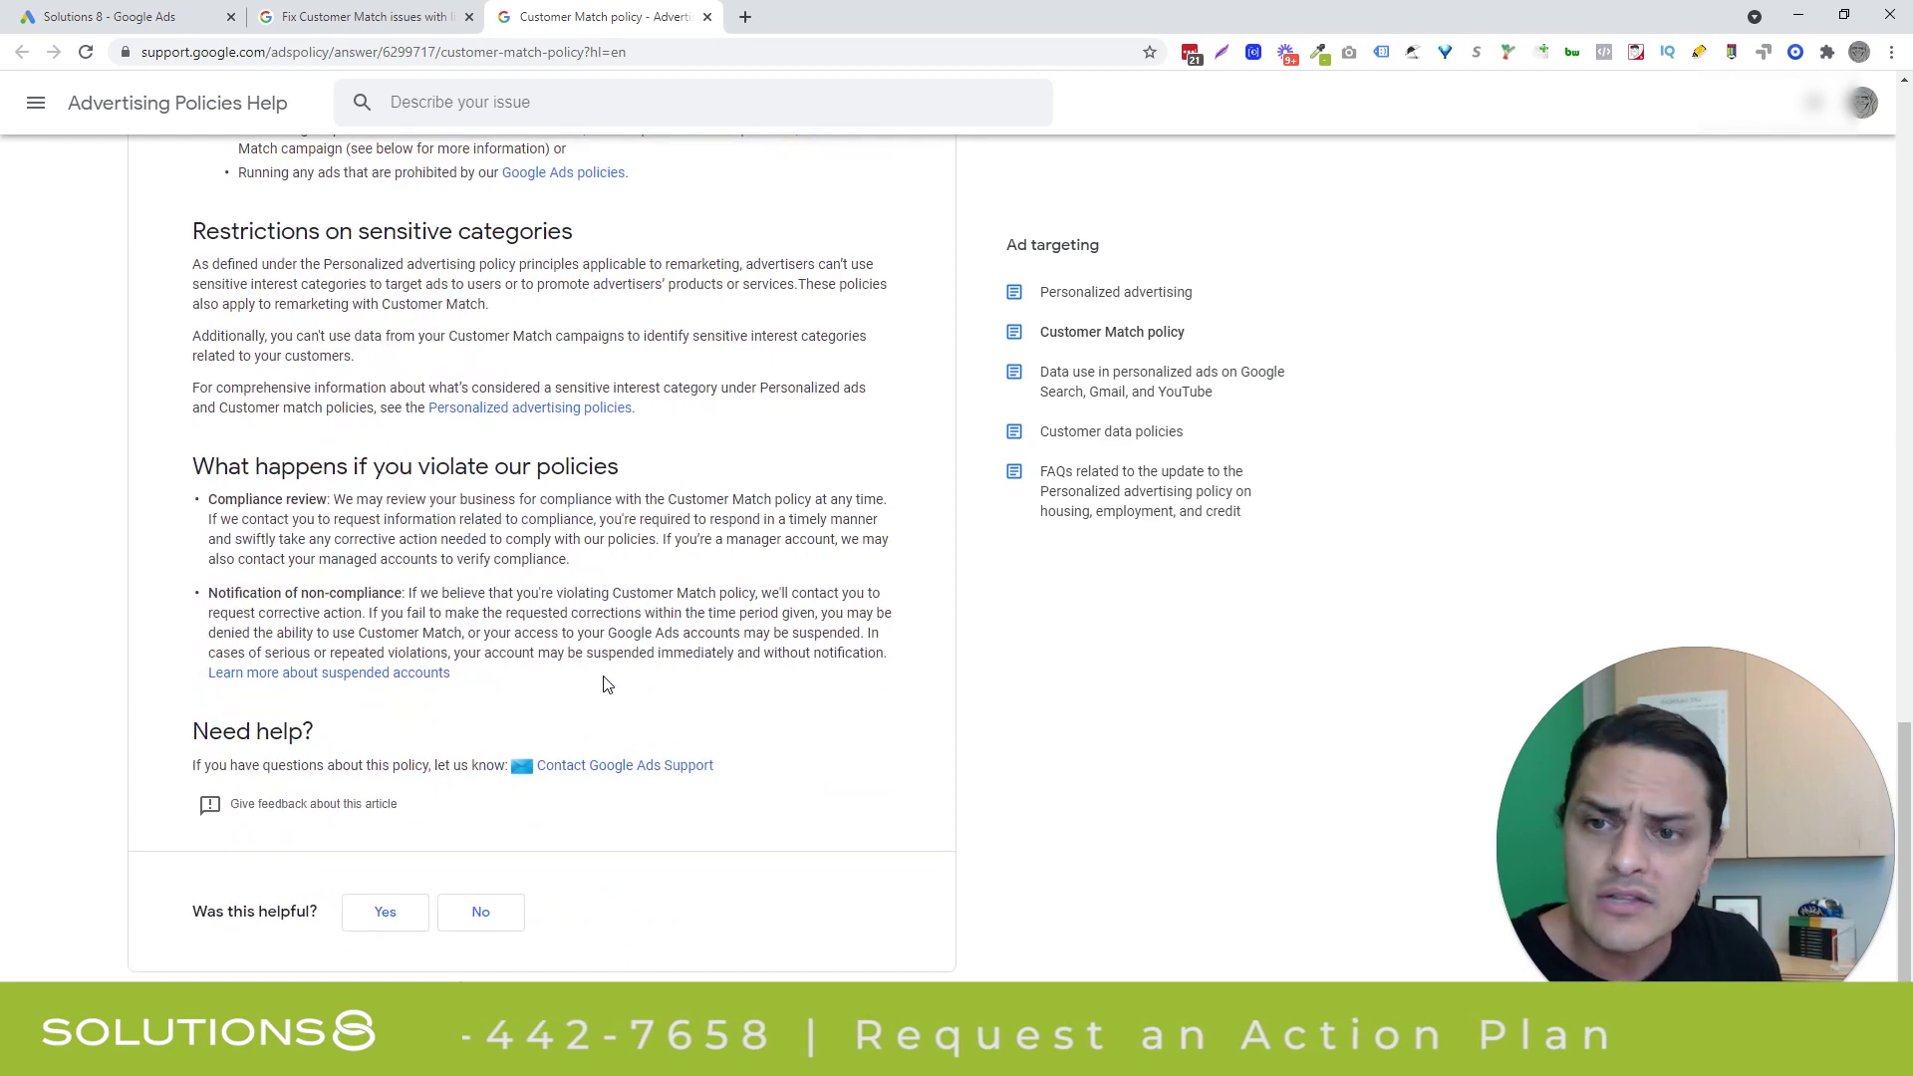
pyautogui.scroll(15, 588, 519)
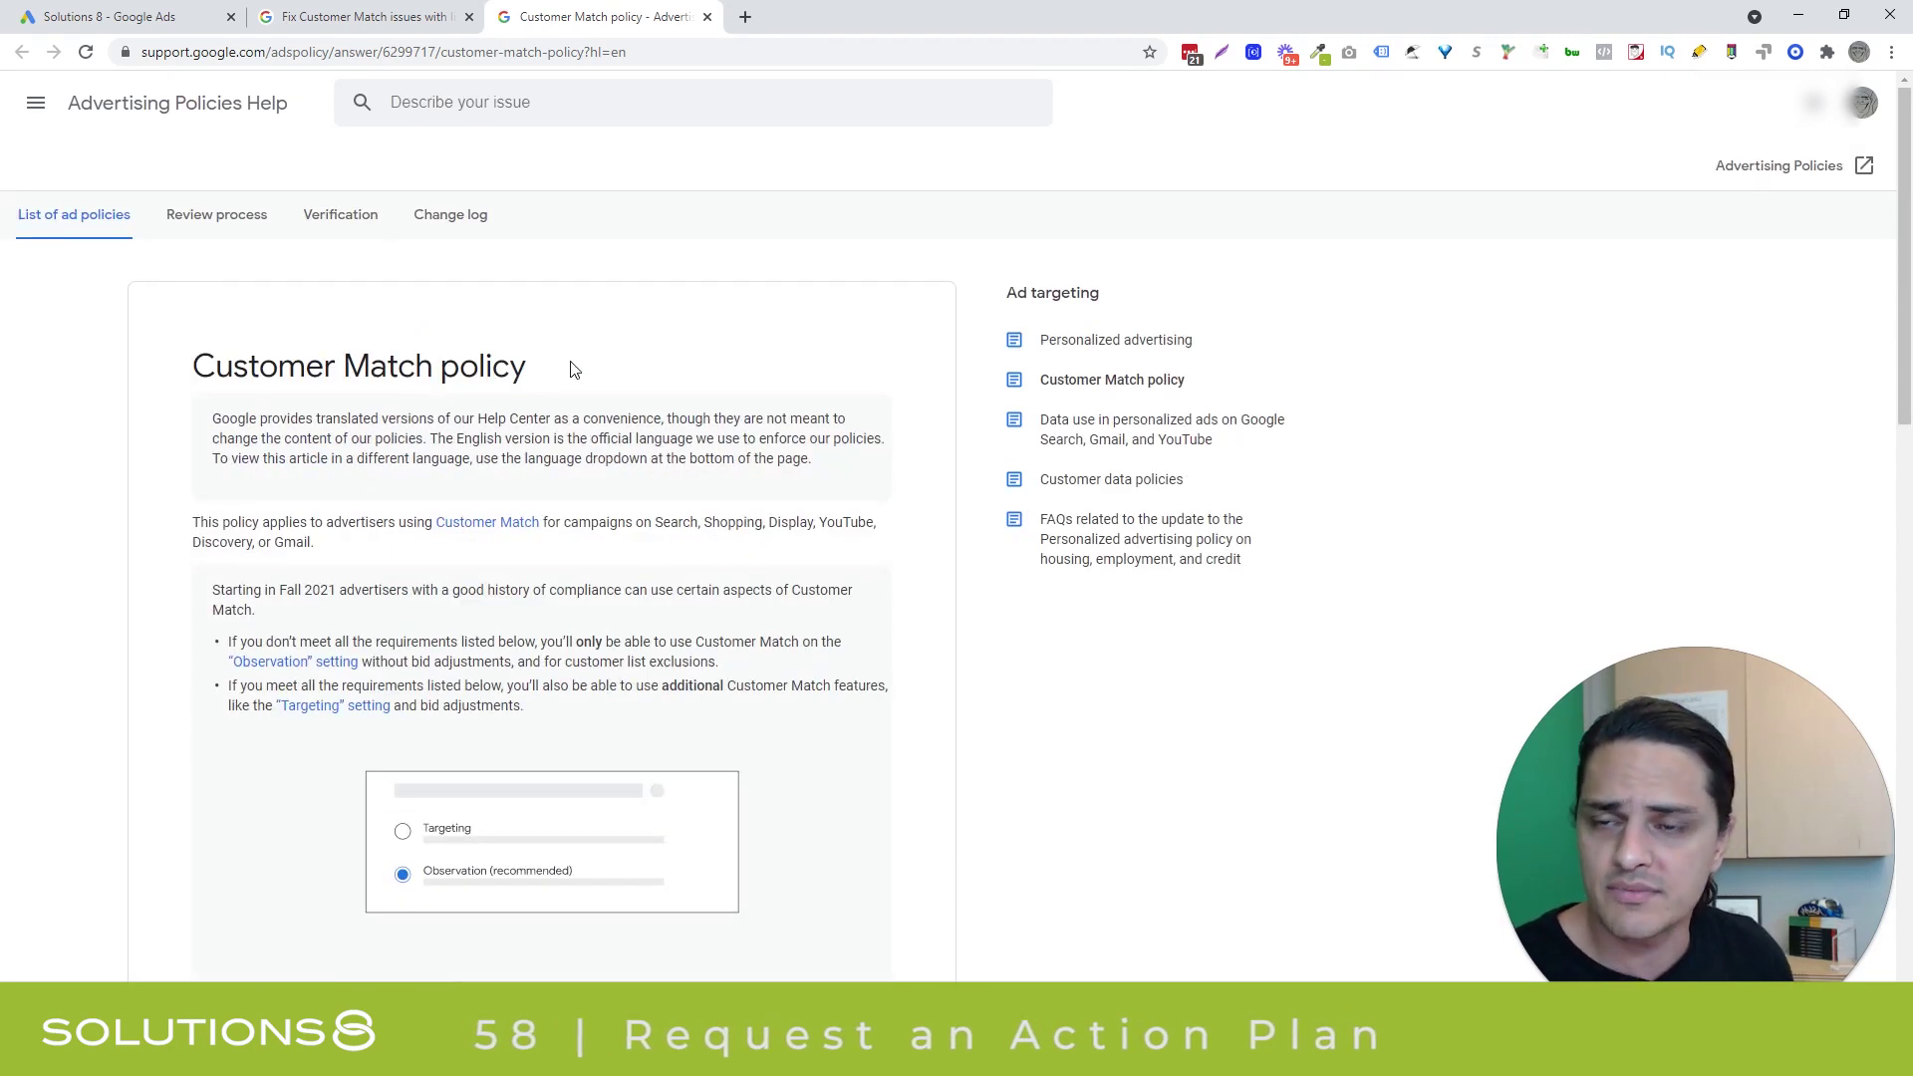
# Step: In Google Ads, go to Tools > Audience manager and start a new Customer list audience
pyautogui.click(89, 12)
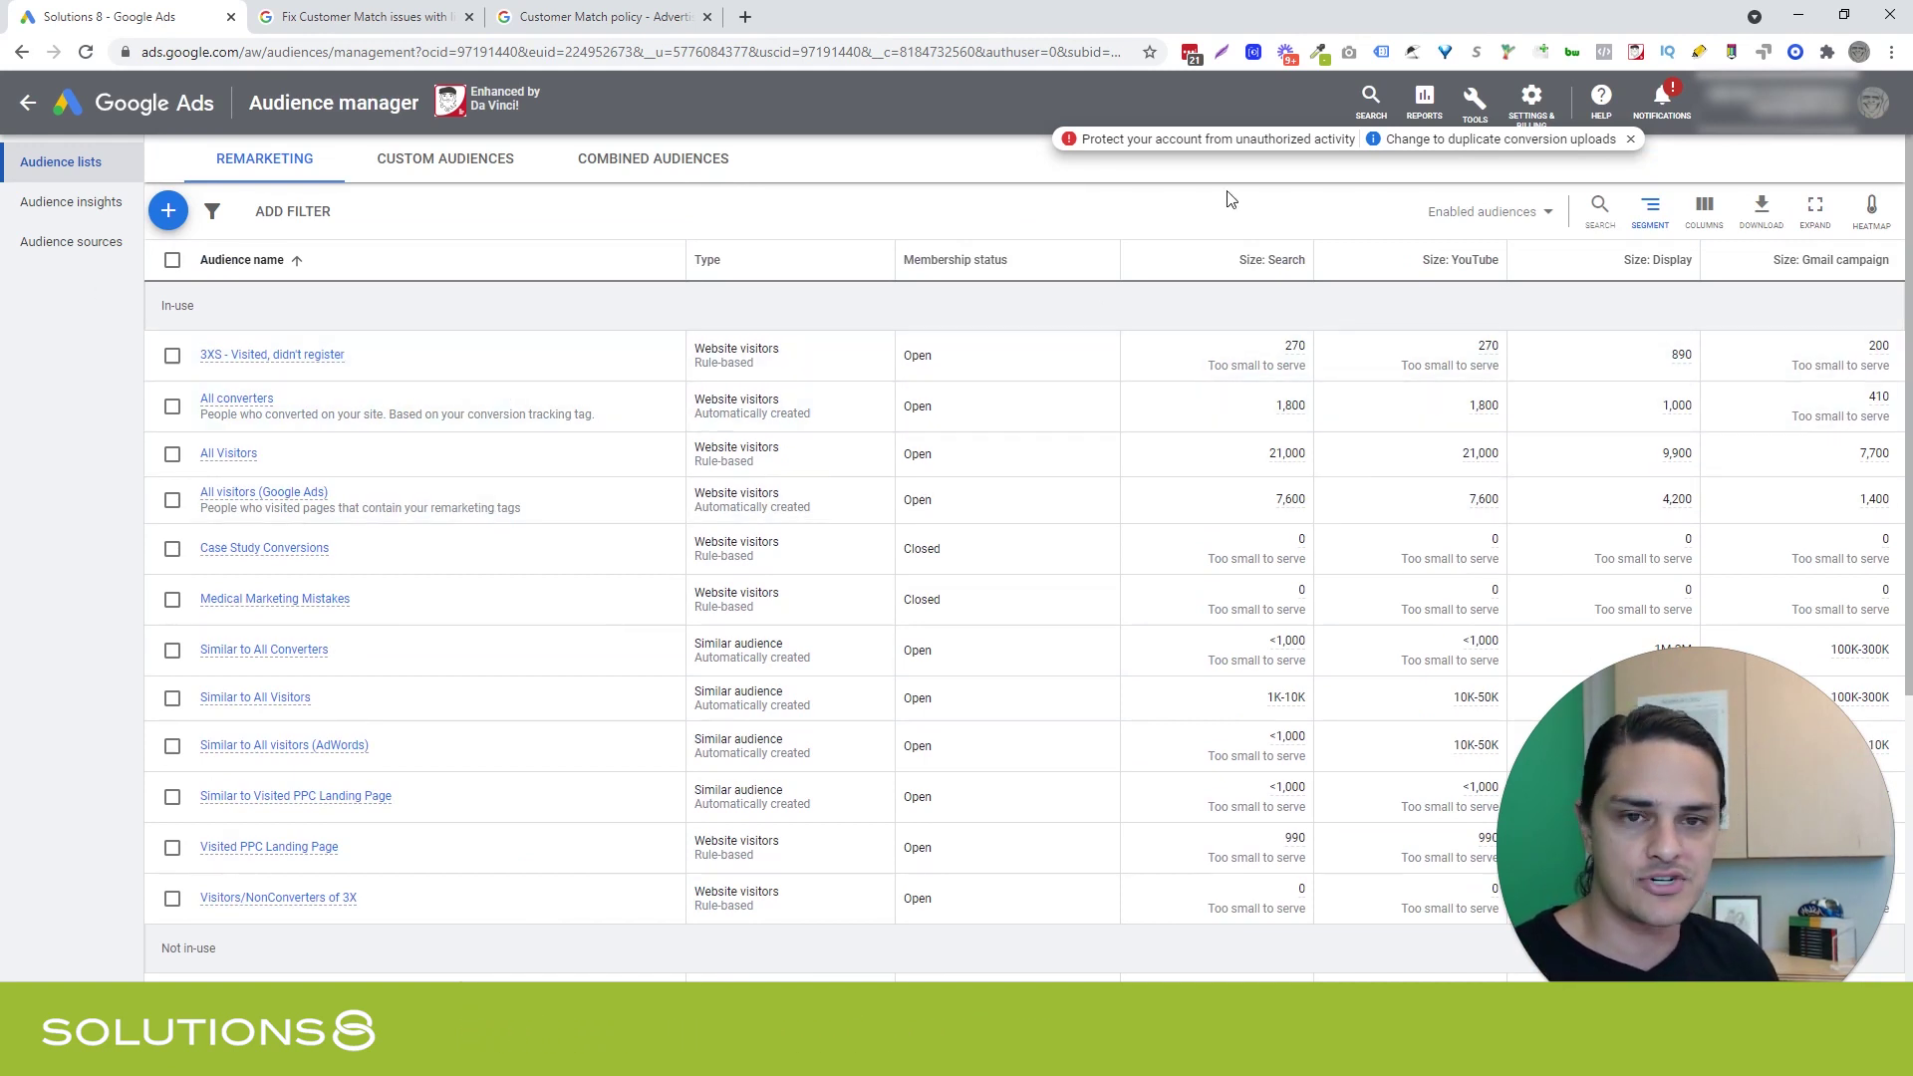
pyautogui.click(1474, 102)
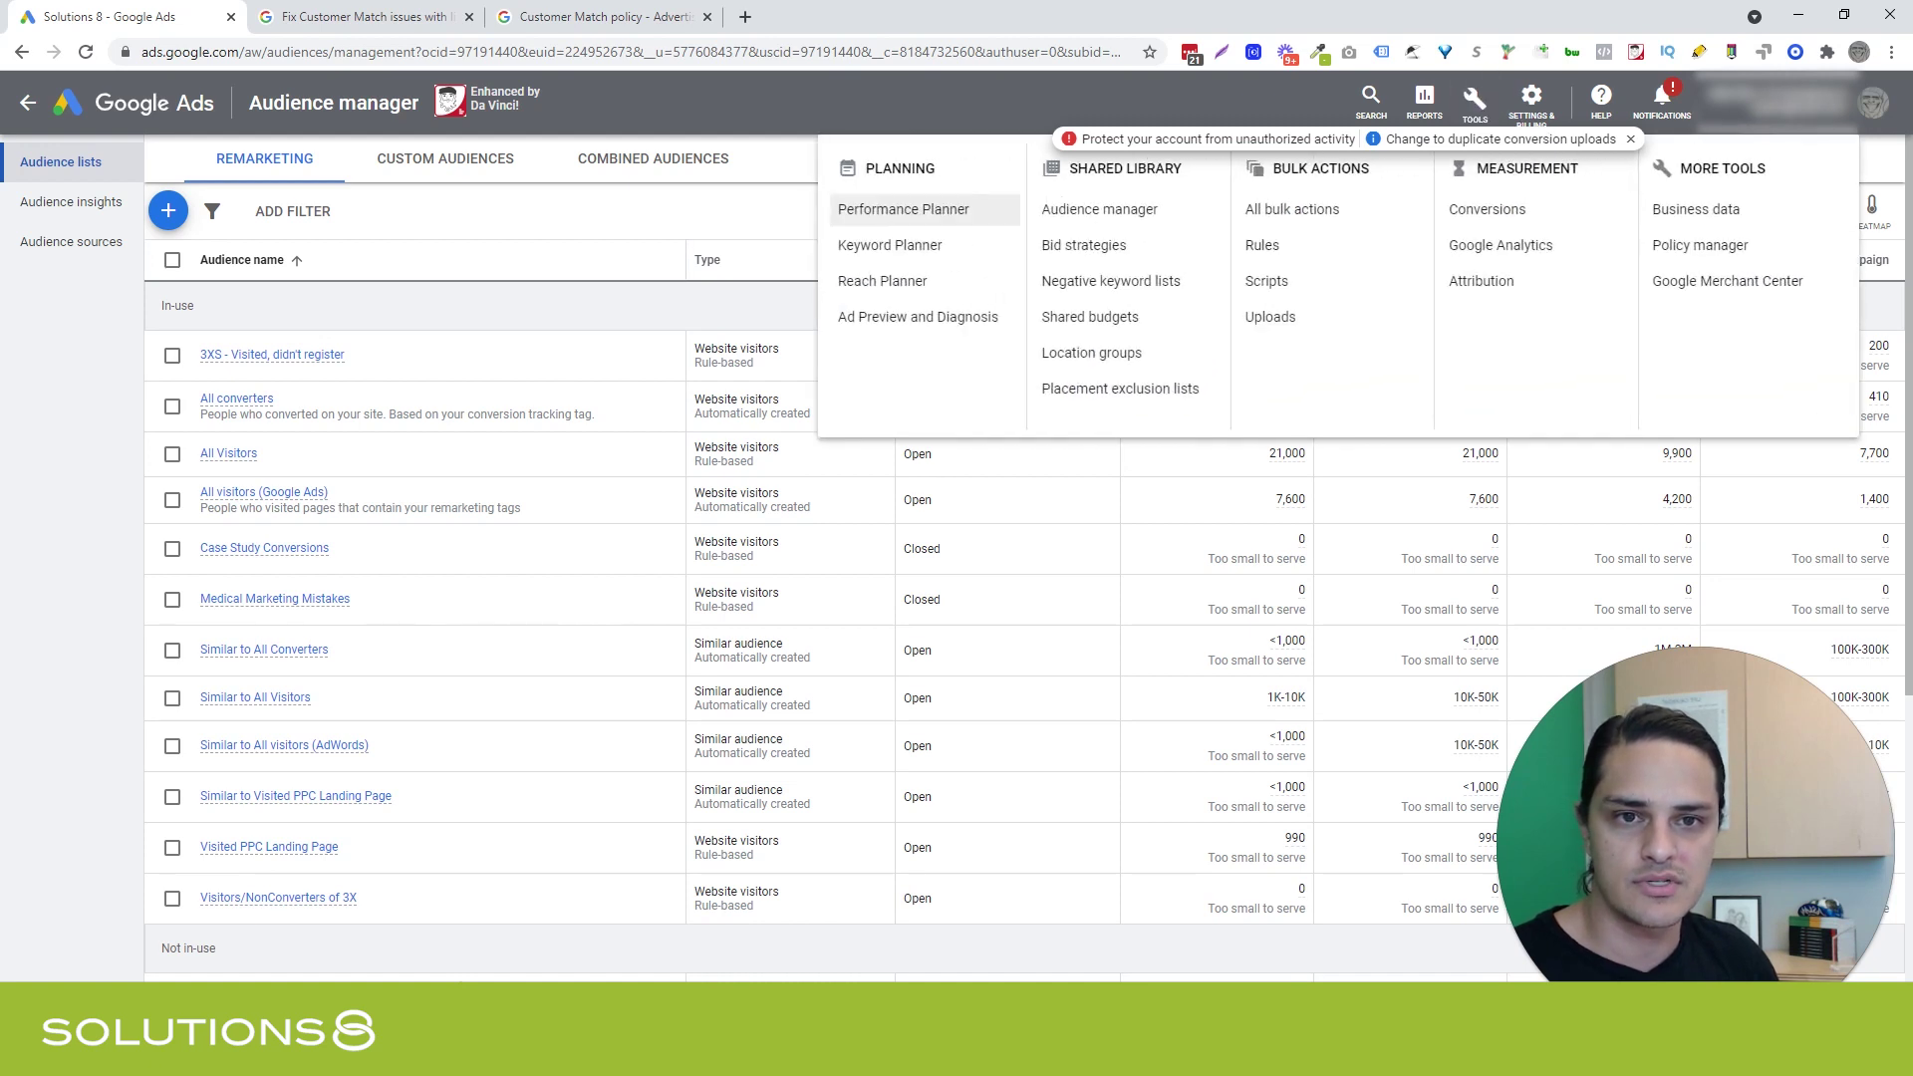
pyautogui.click(1127, 211)
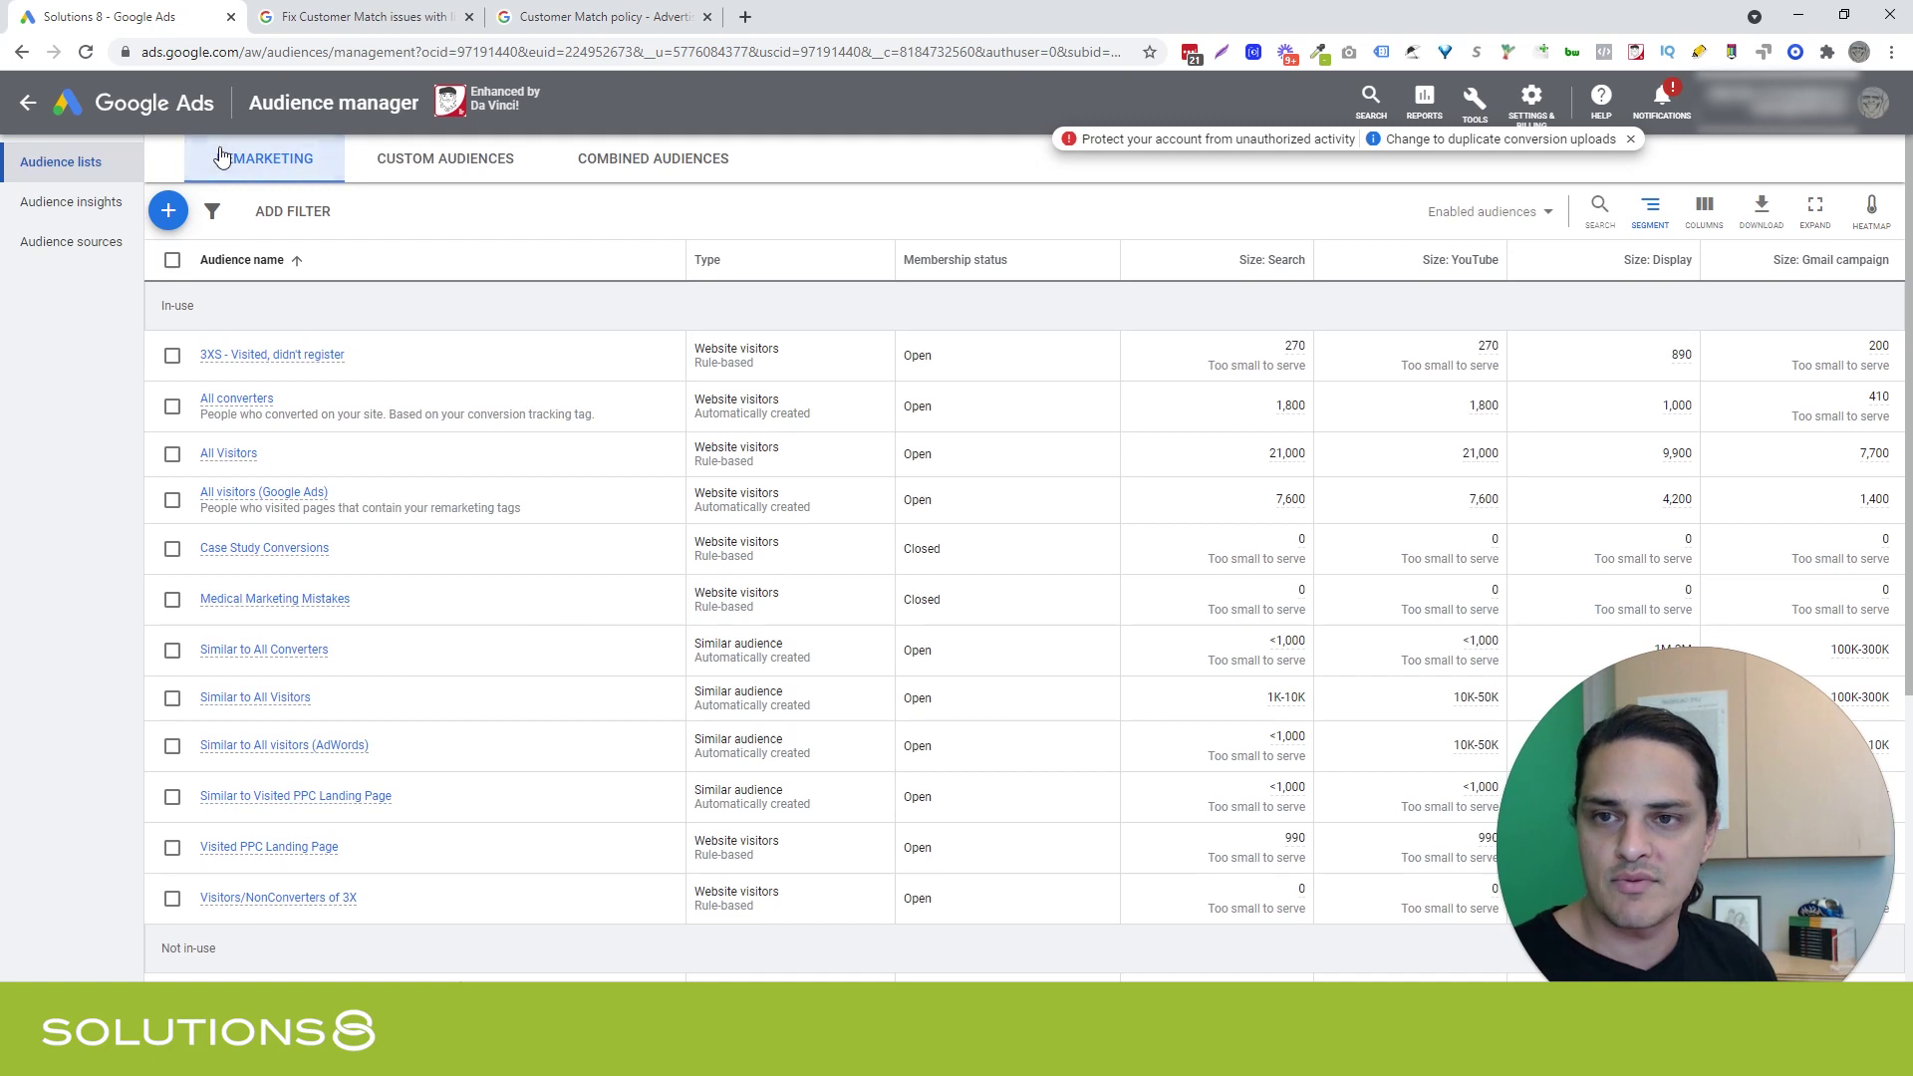
pyautogui.click(167, 211)
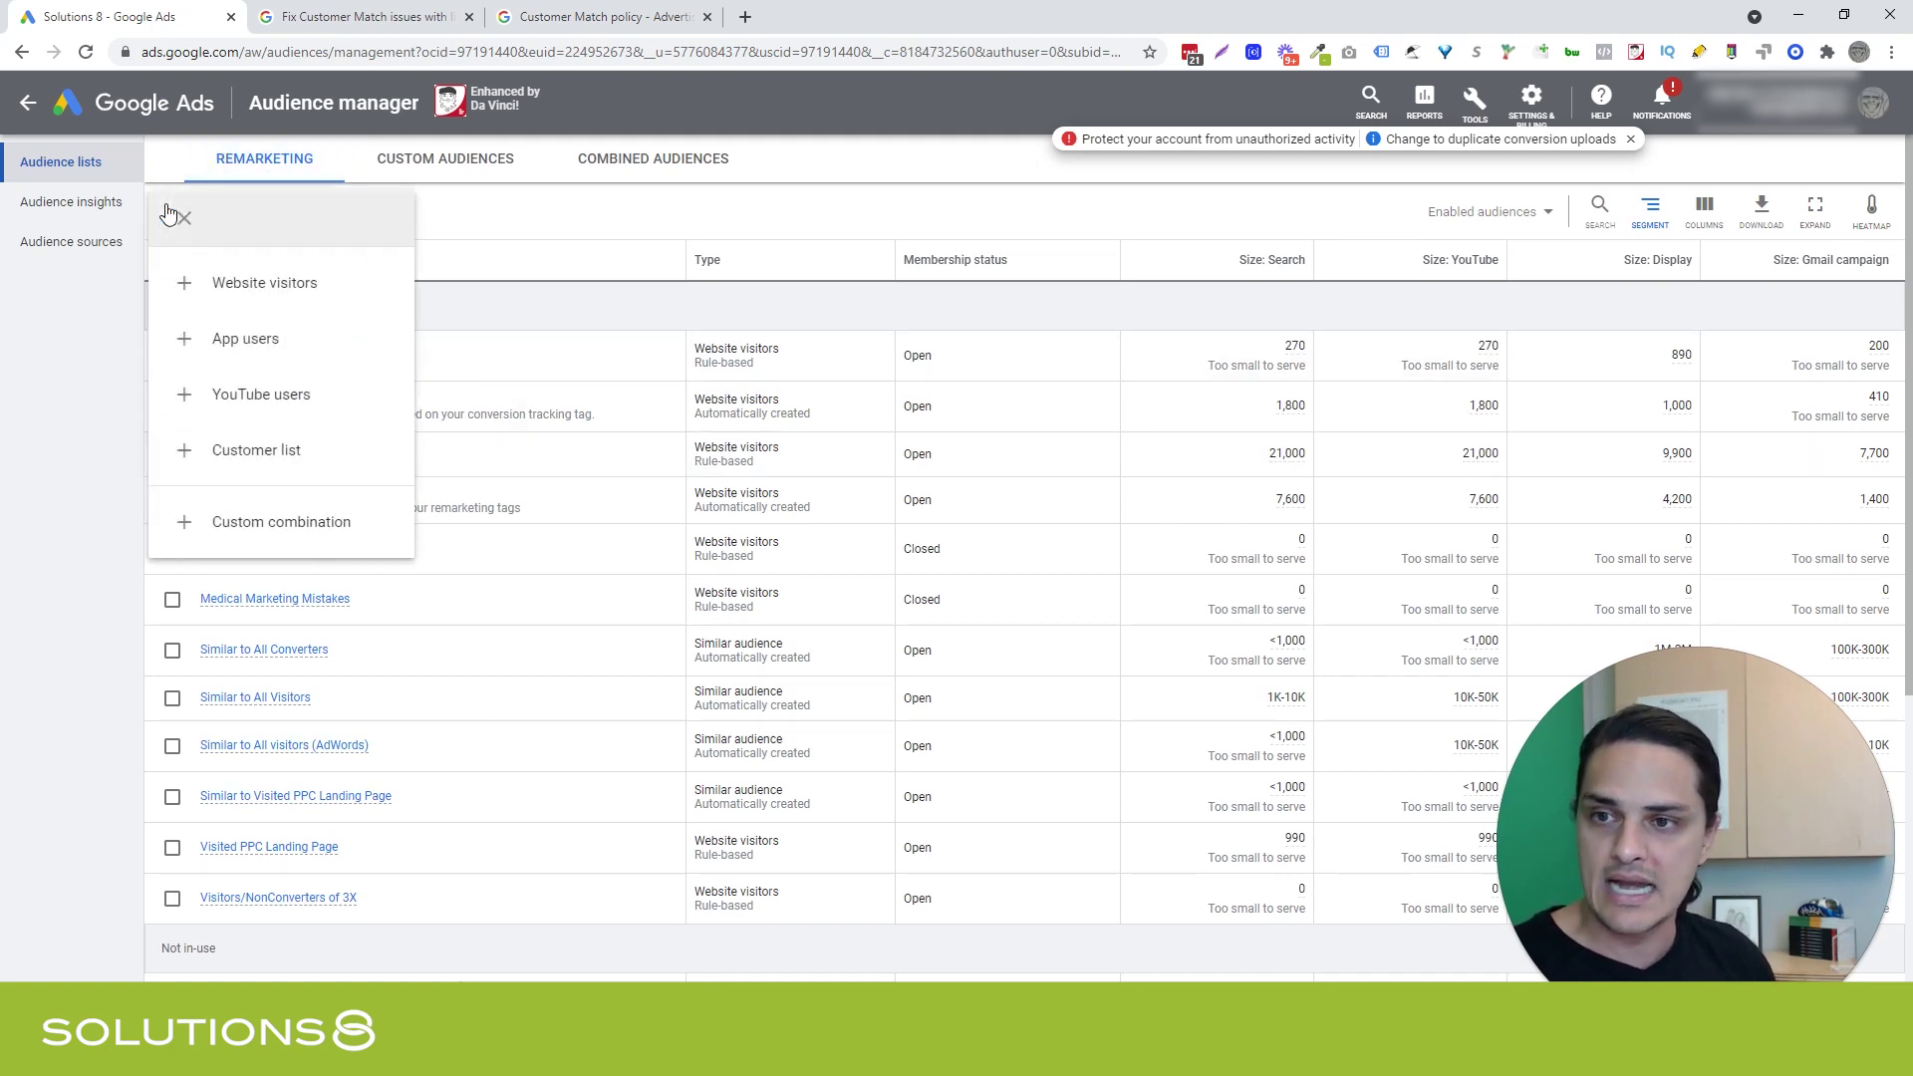
pyautogui.click(252, 473)
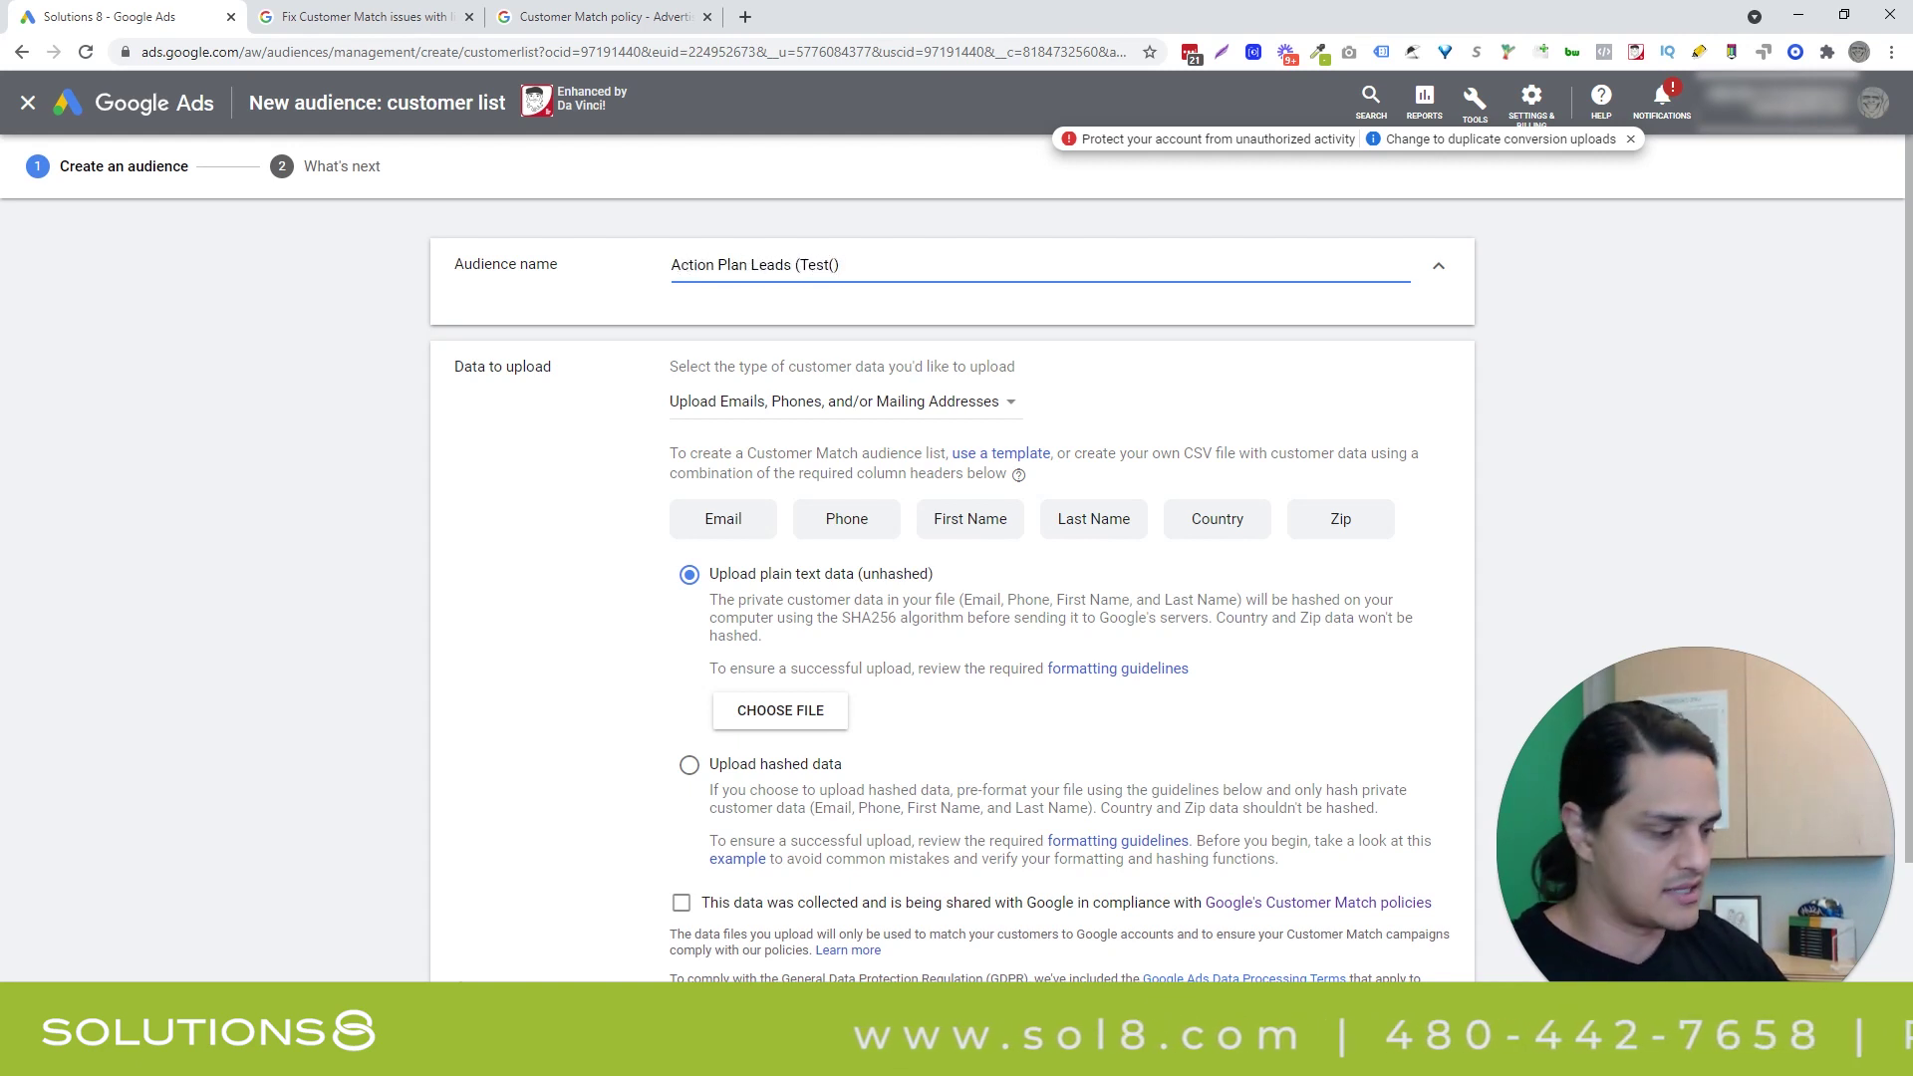
# Step: Finish naming the audience 'Action Plan Leads (Test)' and choose Upload Emails, Phones, and/or Mailing Addresses
pyautogui.write(')')
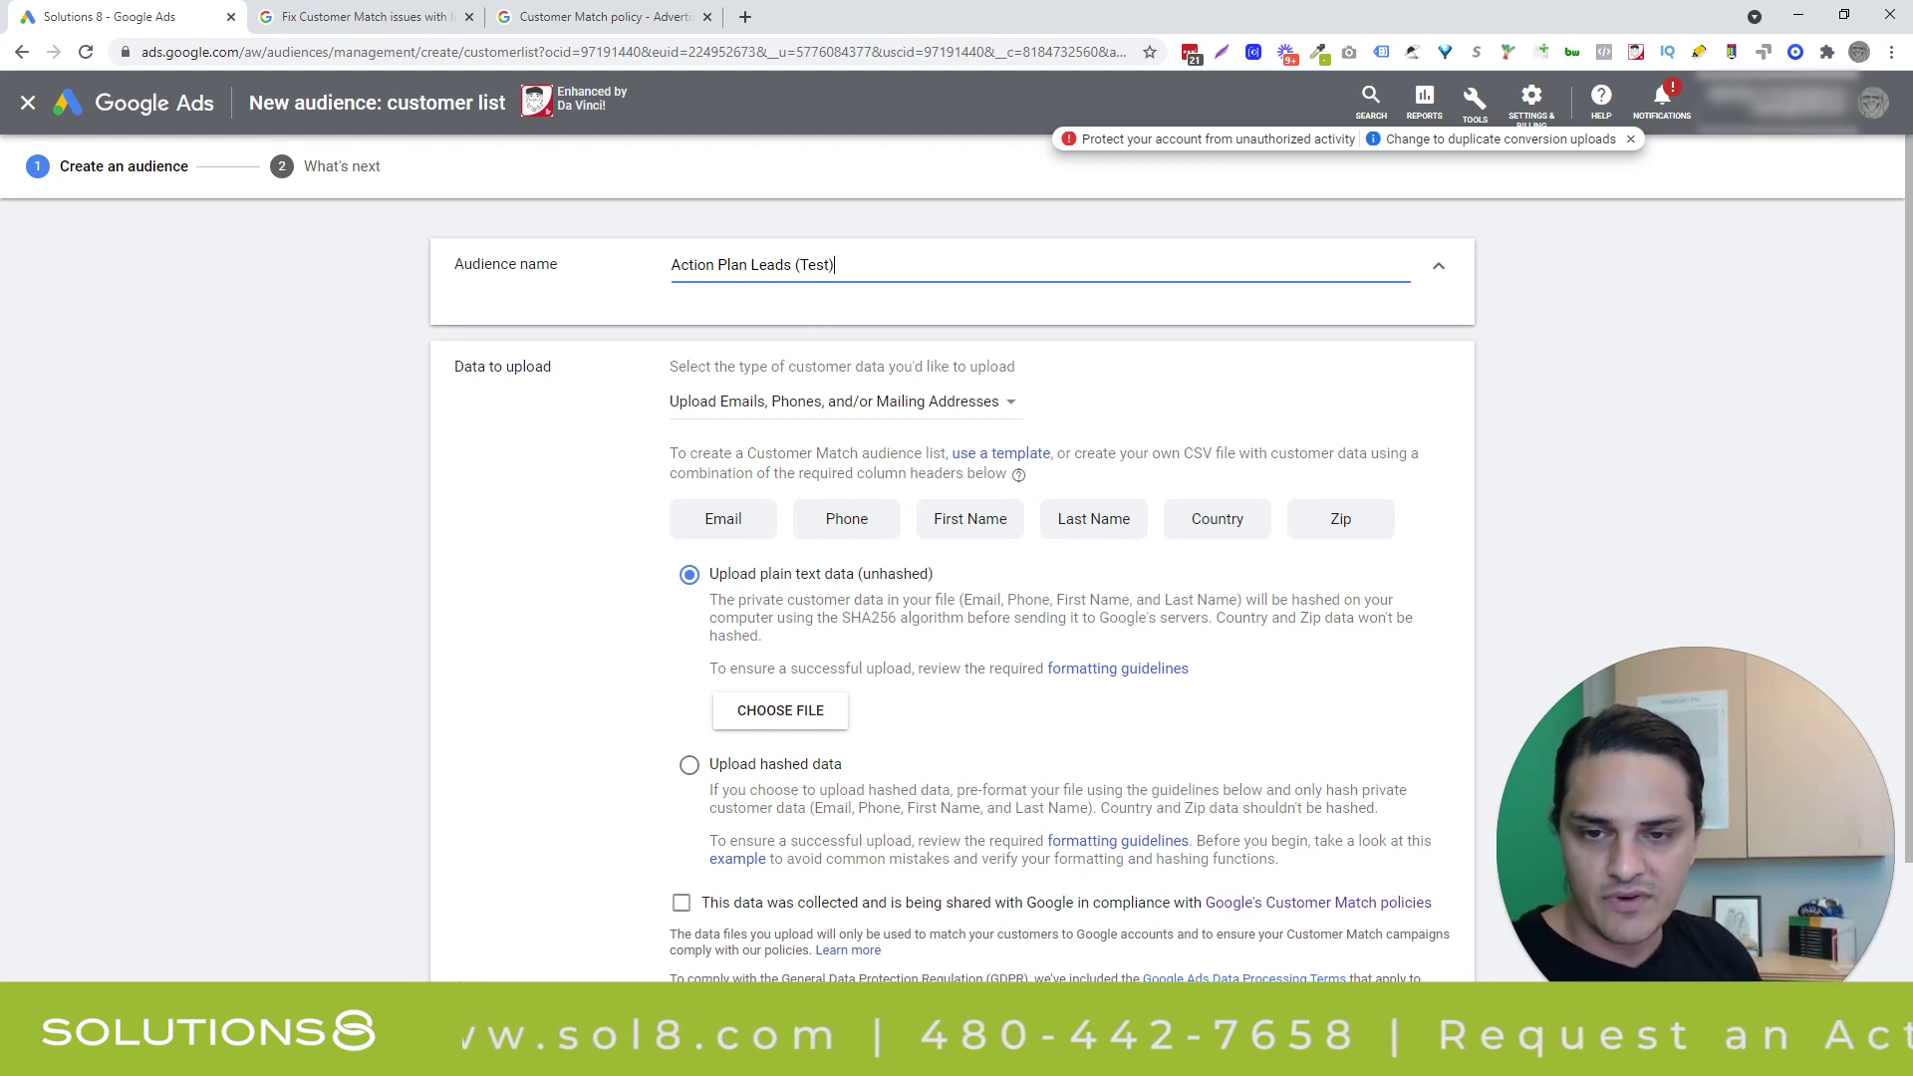
pyautogui.click(722, 402)
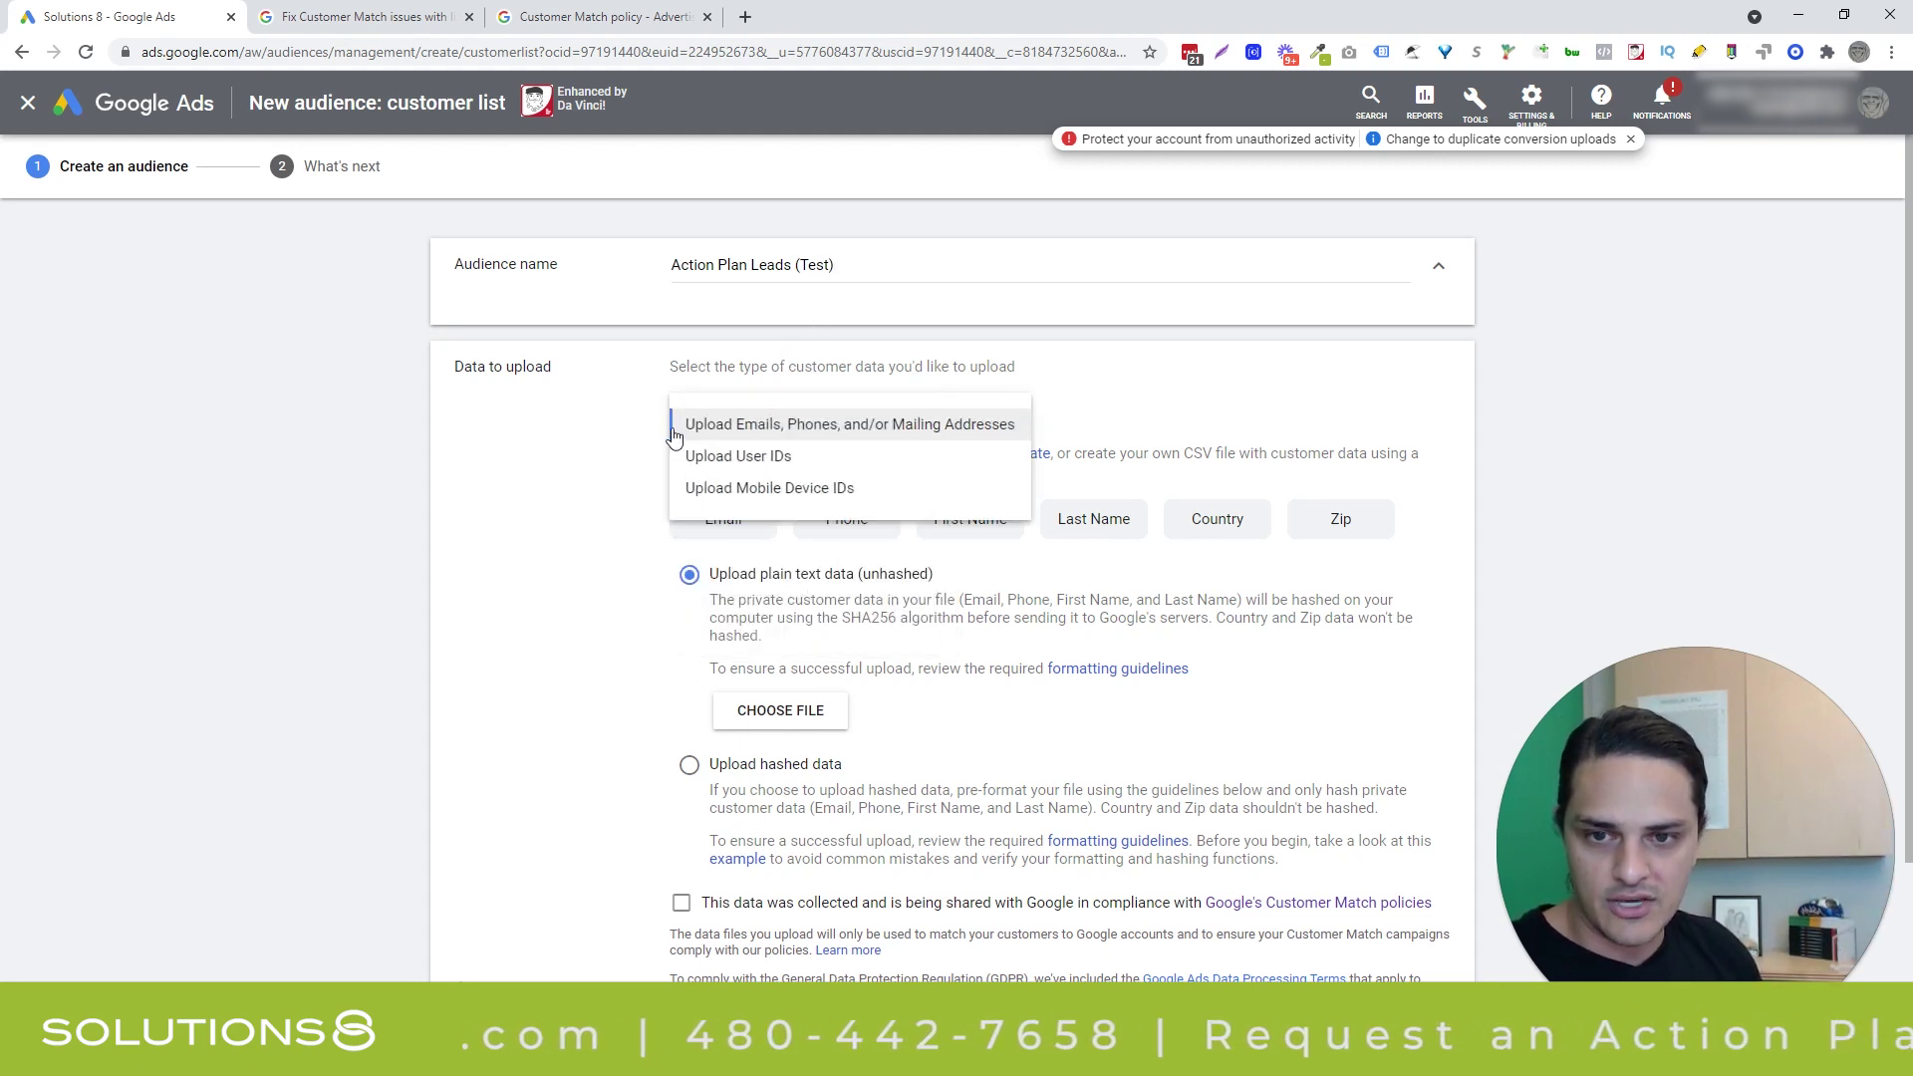
pyautogui.click(787, 426)
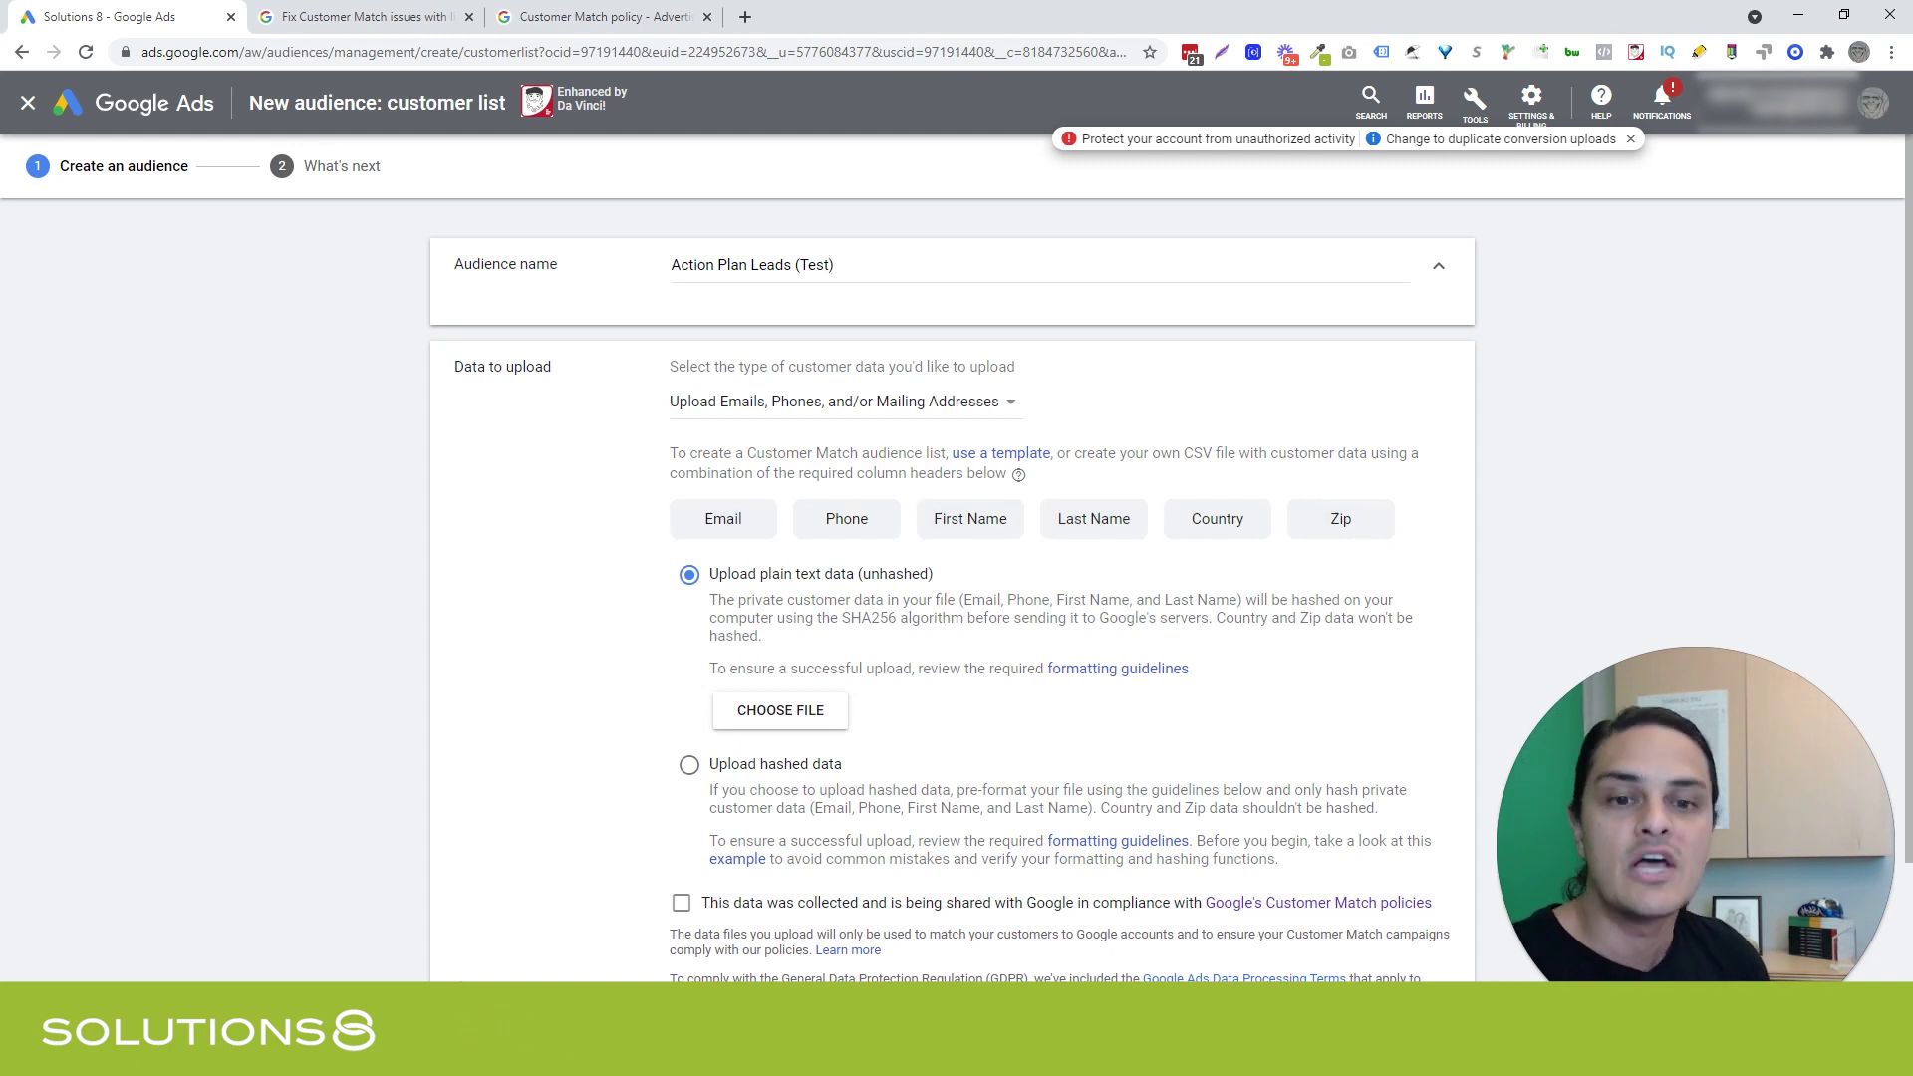
pyautogui.moveTo(1206, 528)
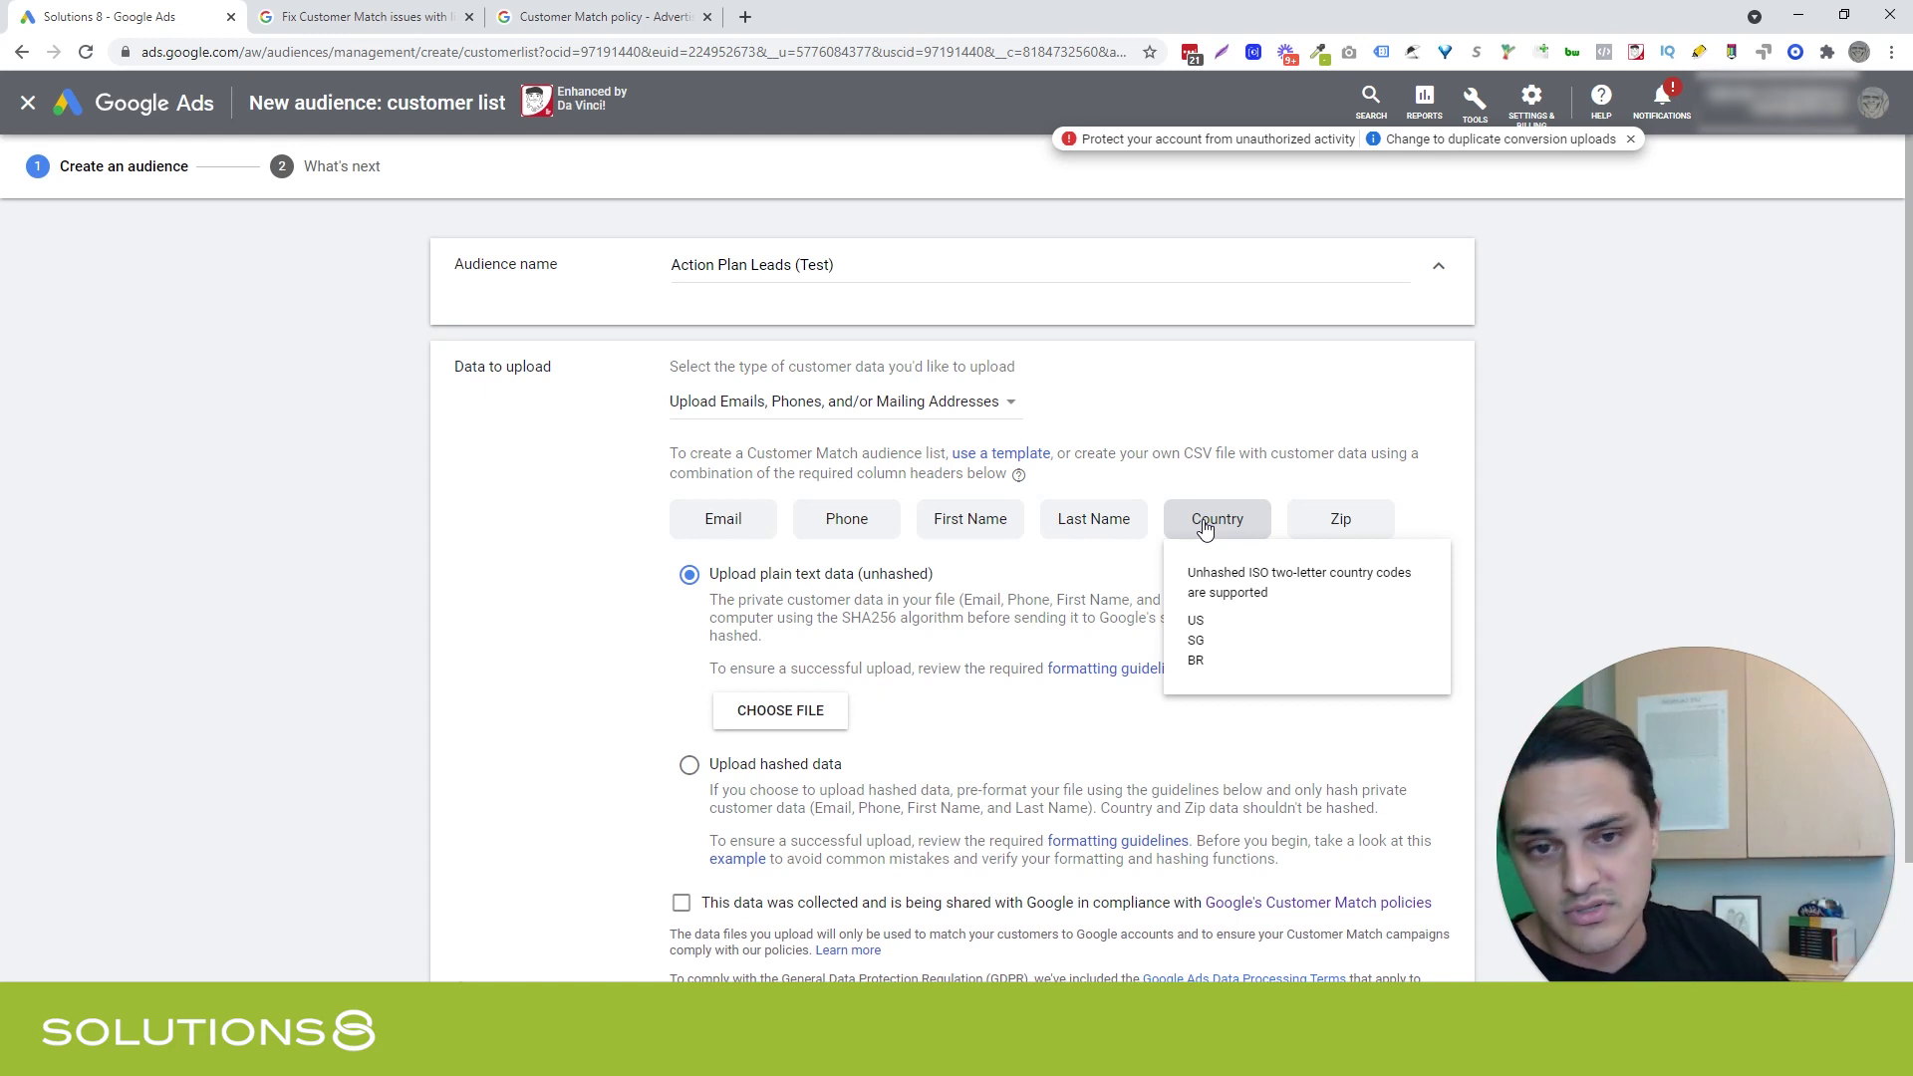
pyautogui.moveTo(852, 525)
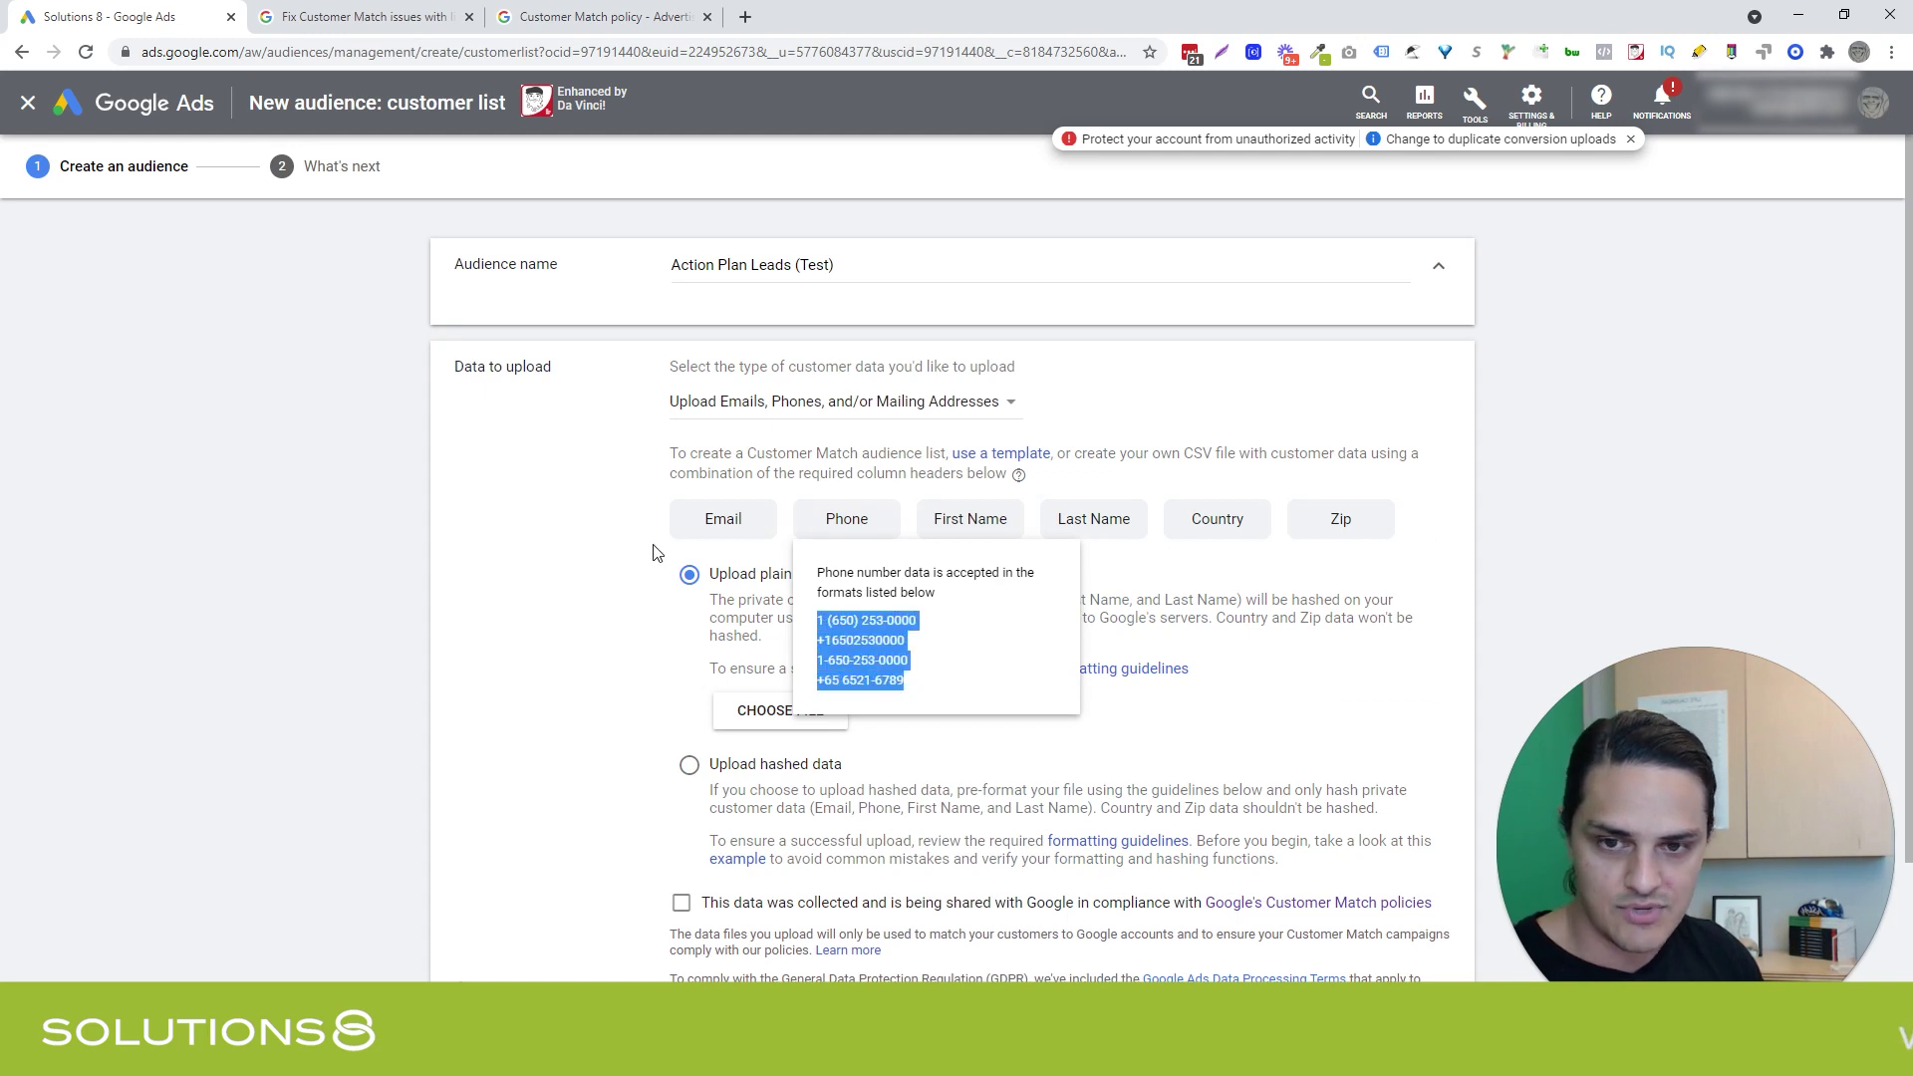
pyautogui.moveTo(674, 540)
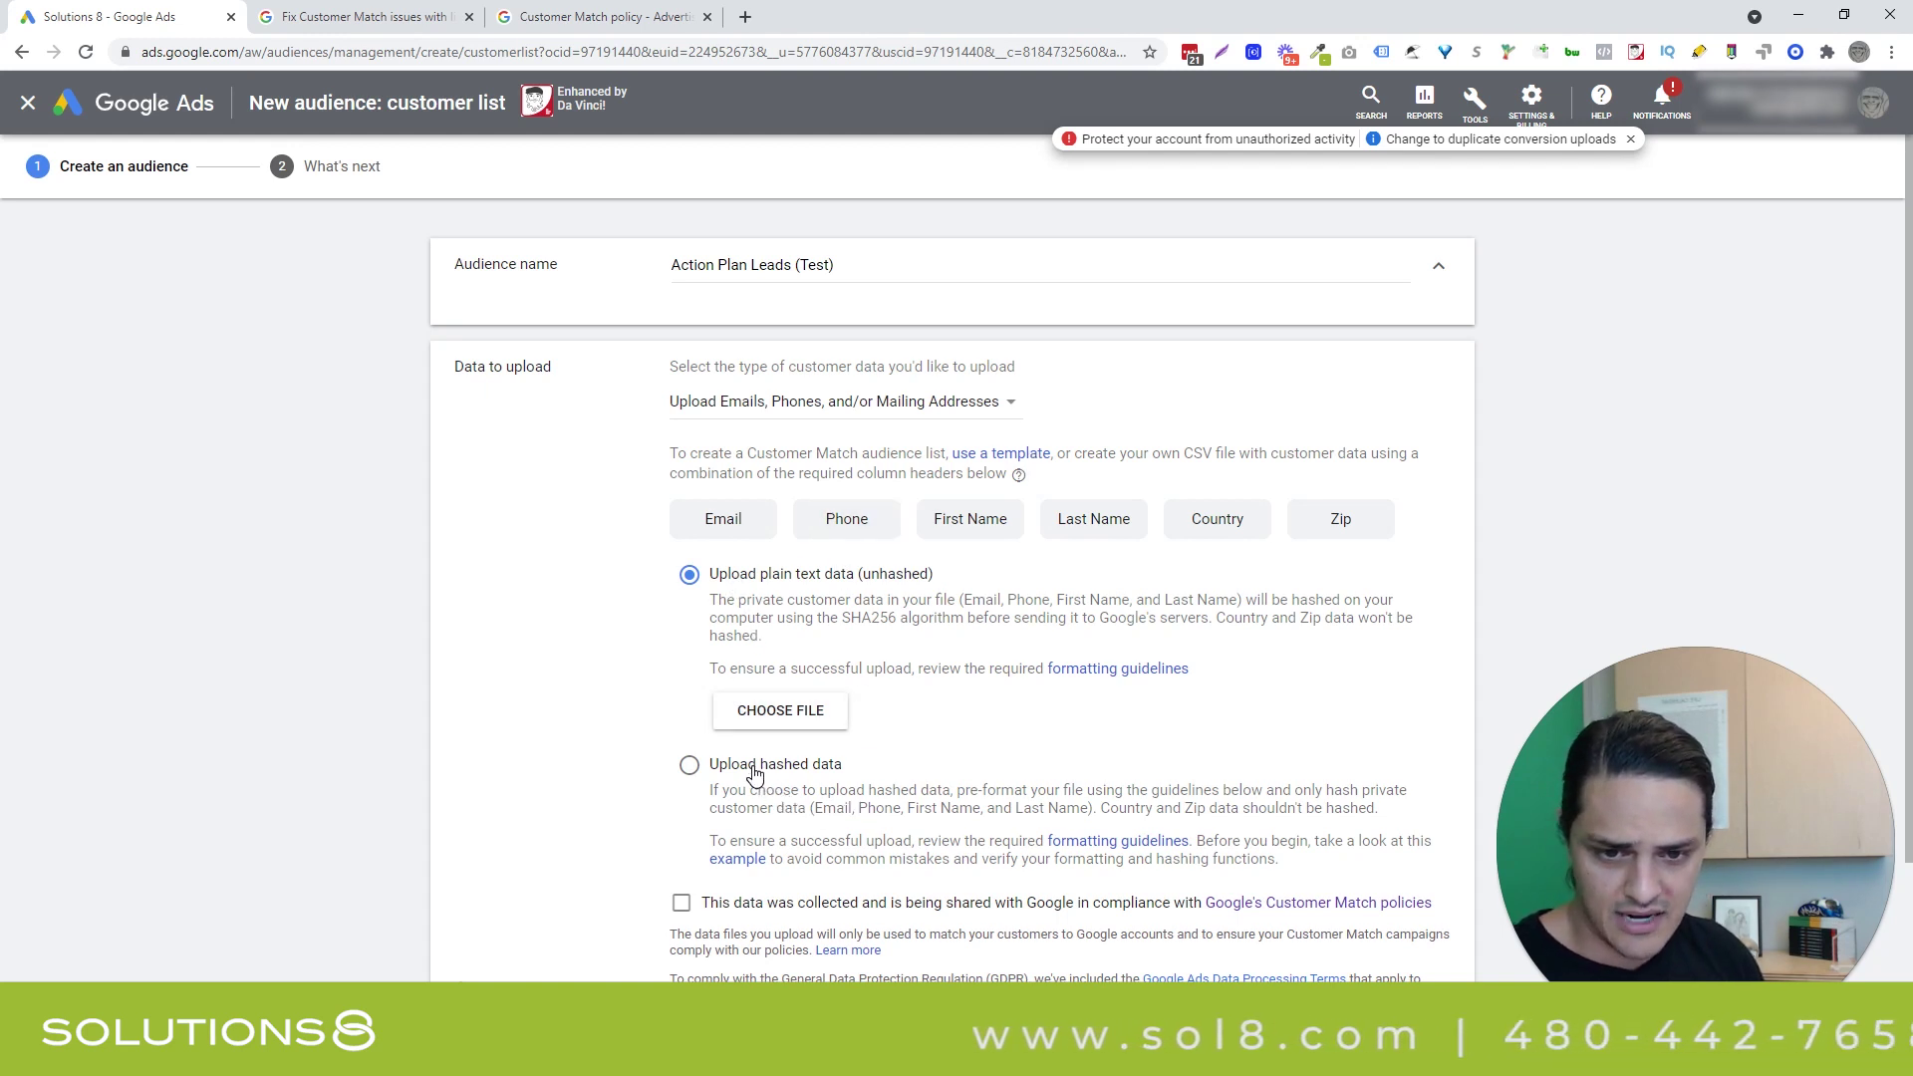
# Step: Attach Sol8_Customer_List.csv.csv as plain-text data and confirm Customer Match policy compliance
pyautogui.click(780, 710)
pyautogui.click(304, 291)
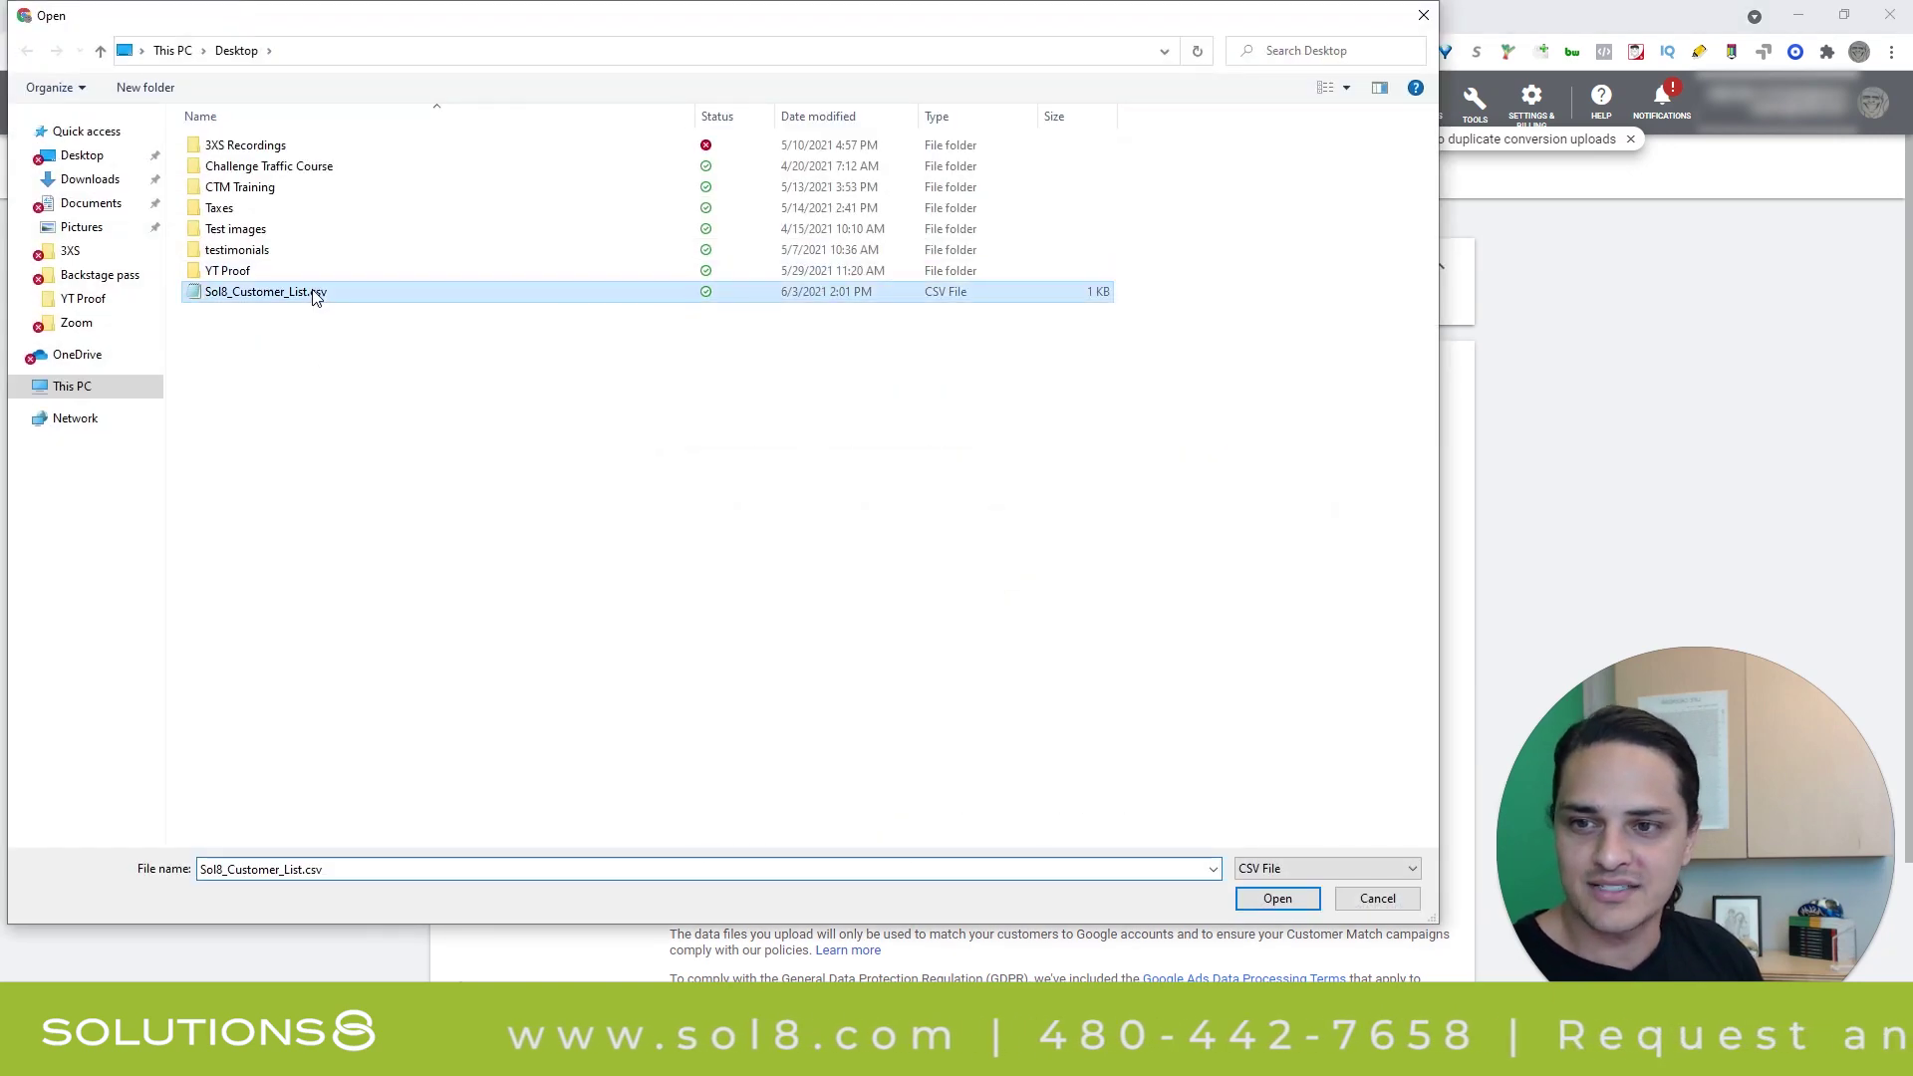
pyautogui.click(1275, 897)
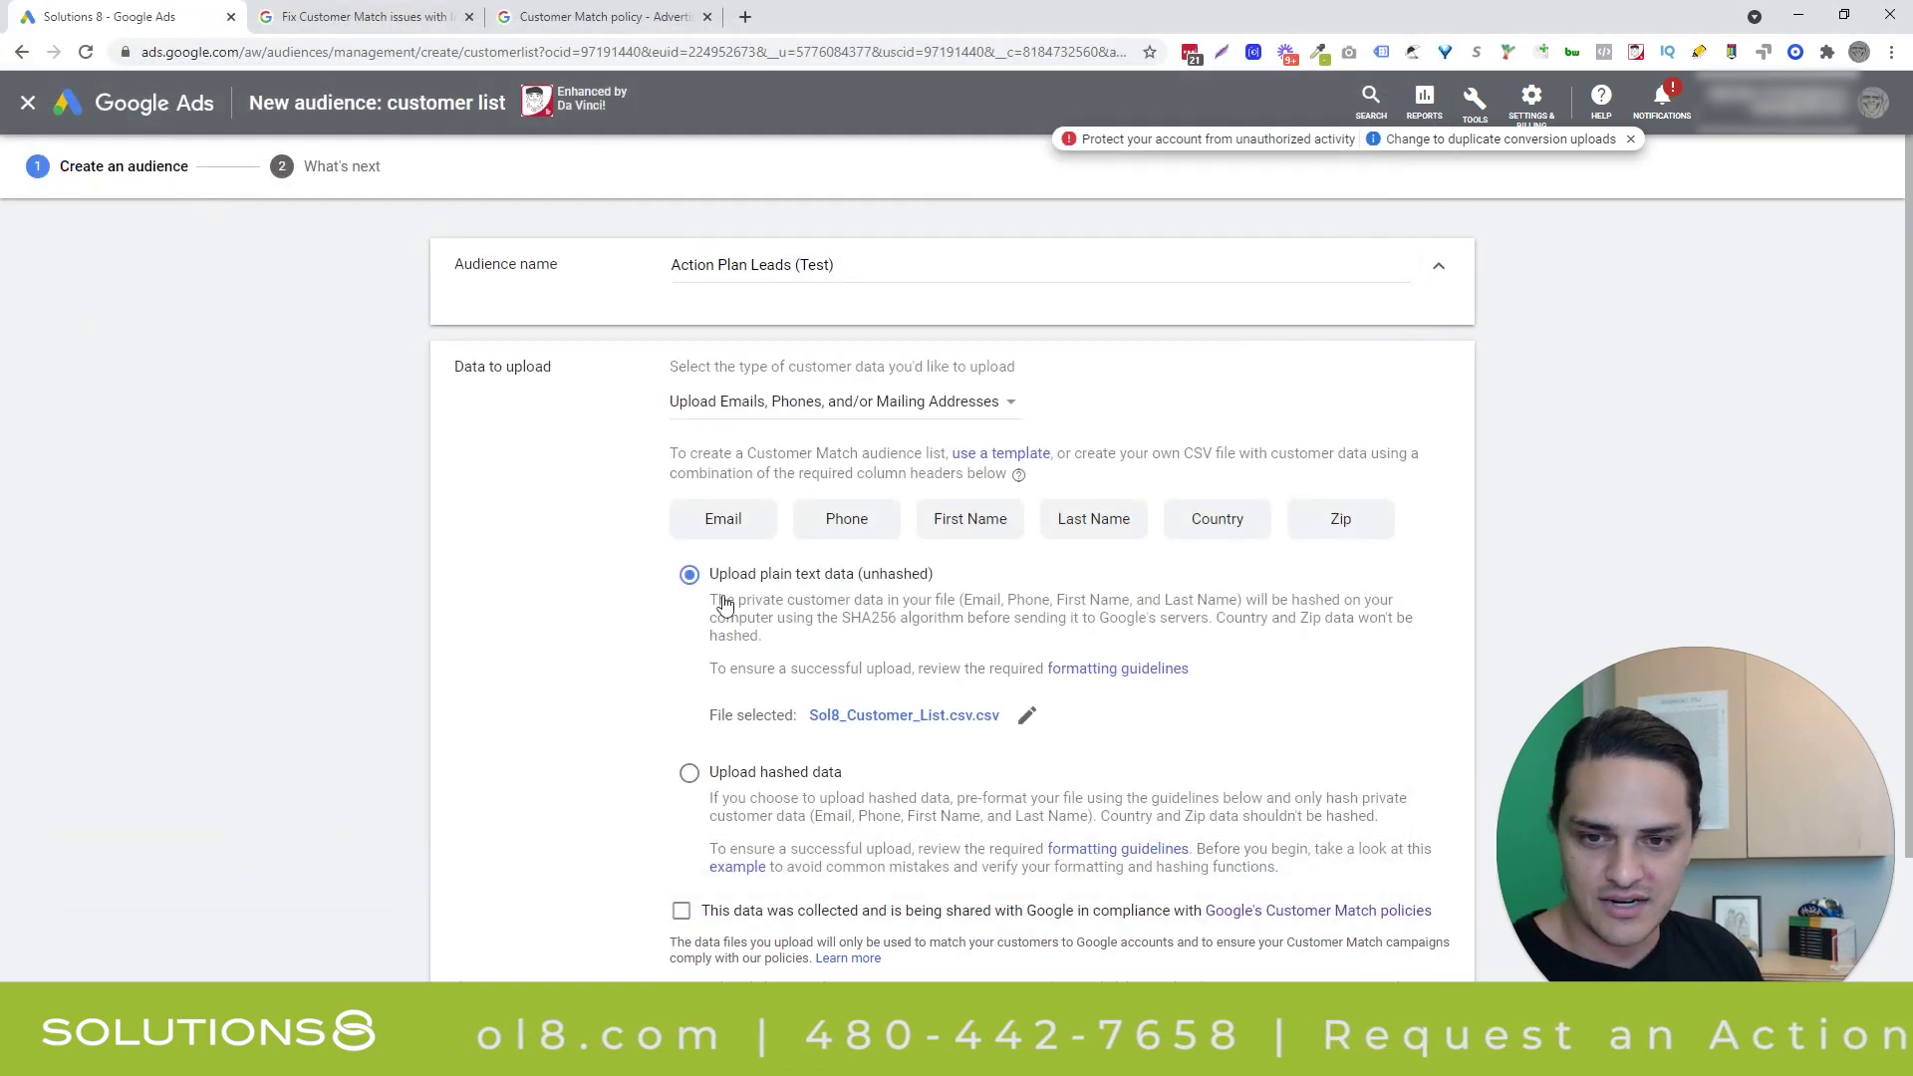
pyautogui.scroll(-3, 570, 572)
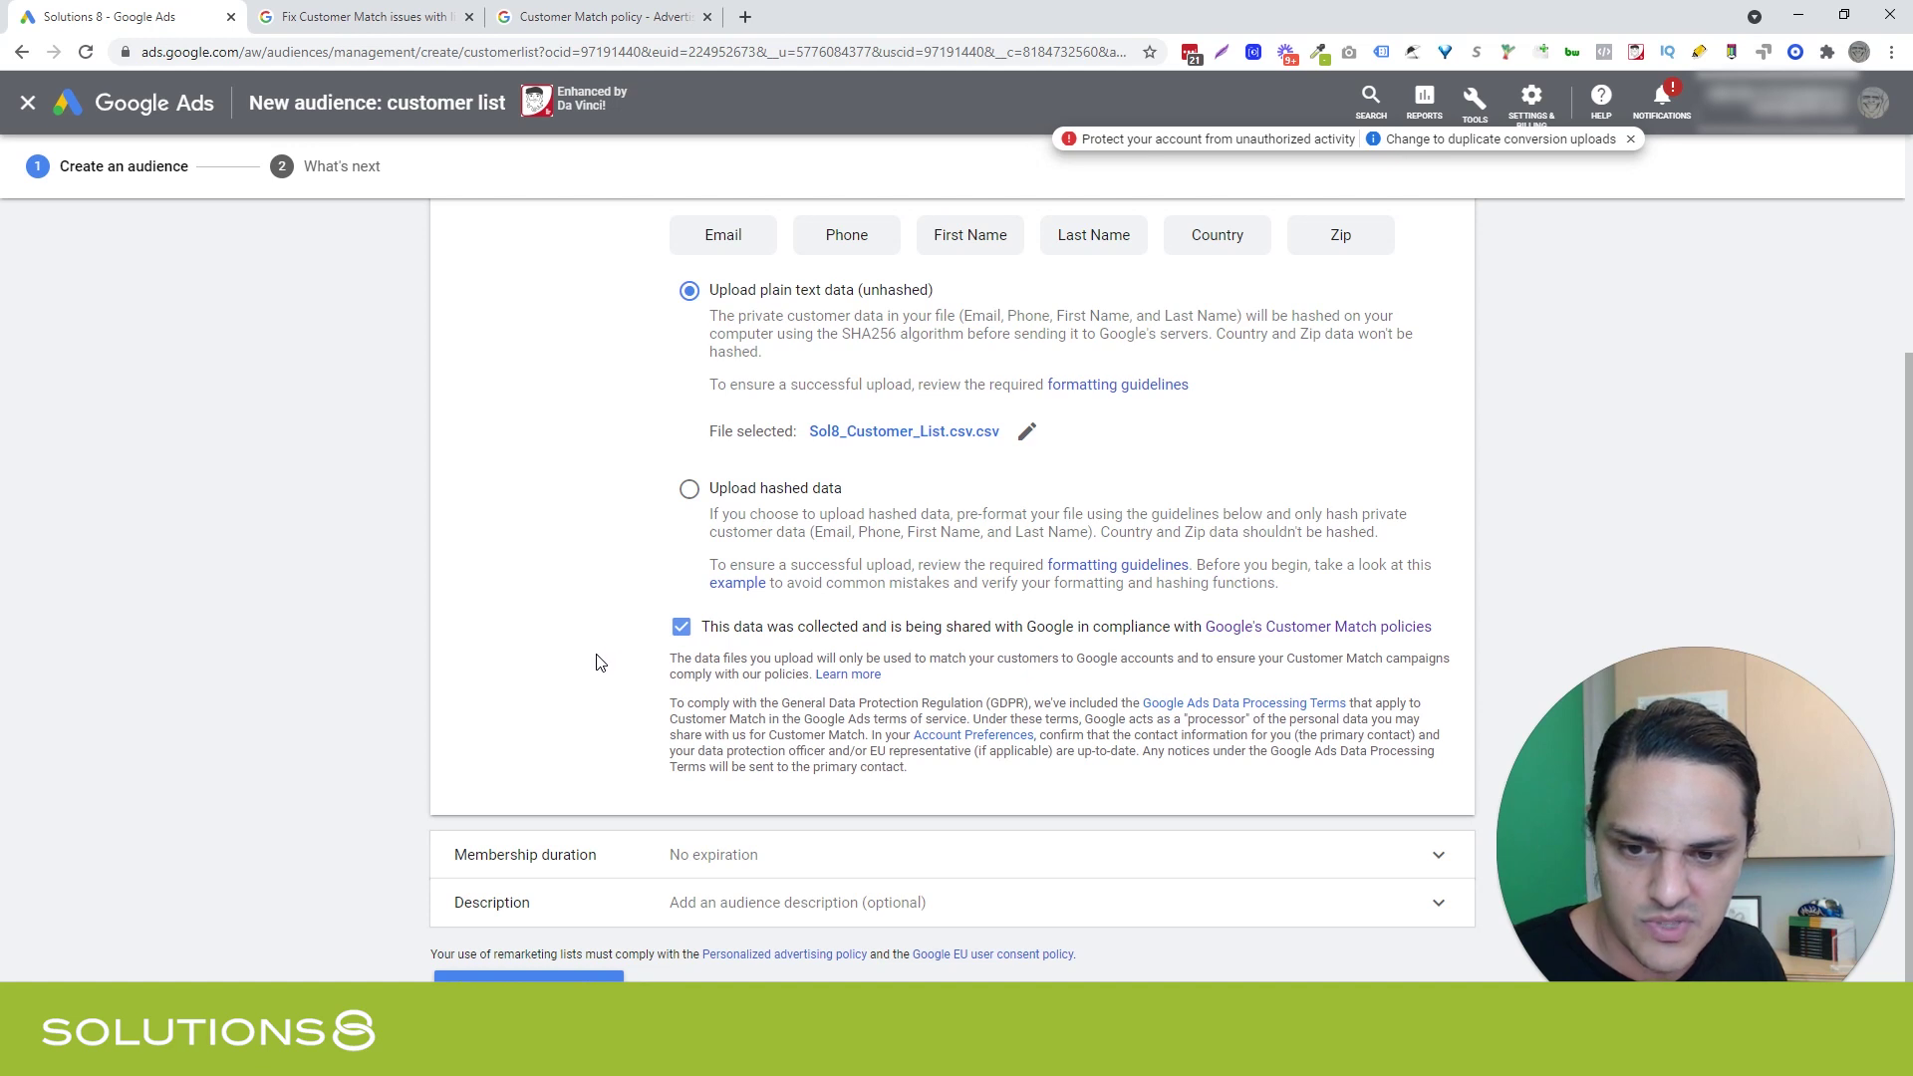
# Step: Set the list's membership duration to No expiration and expand the optional Description section
pyautogui.click(785, 859)
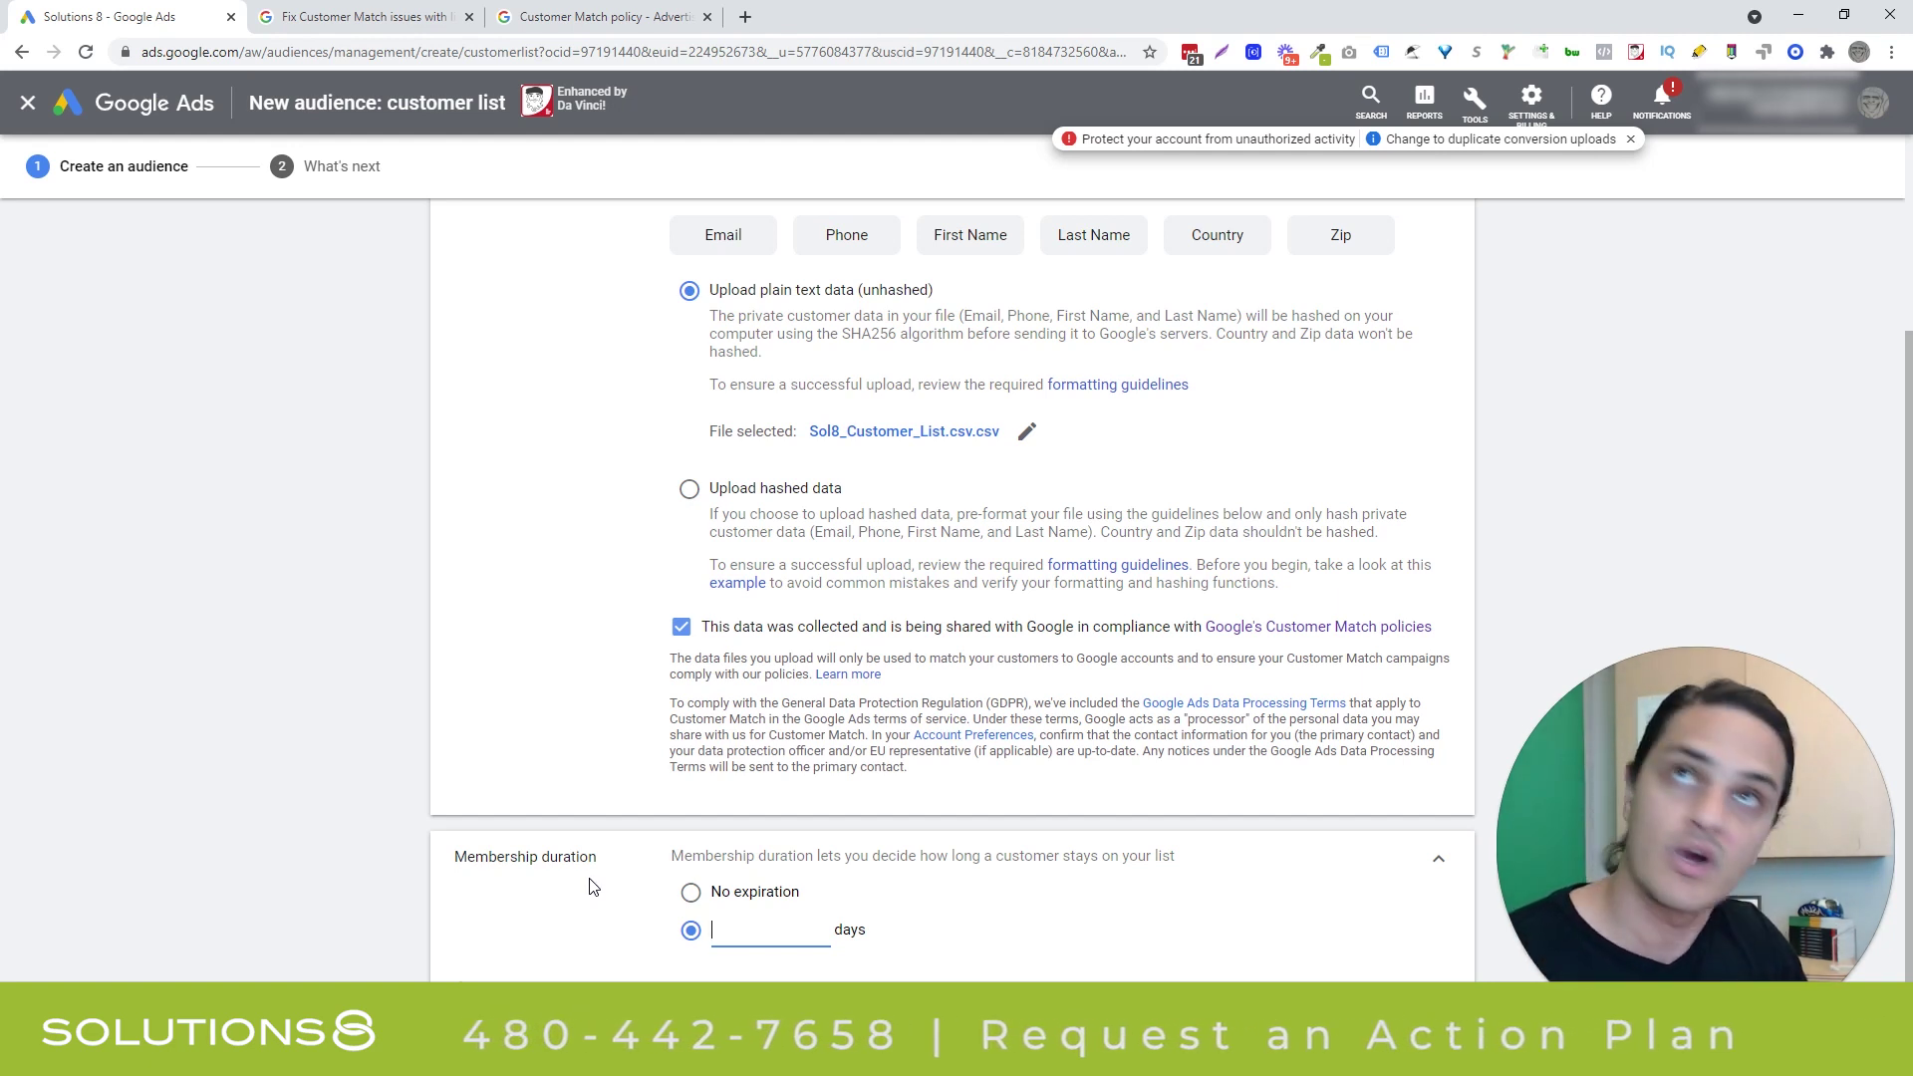
pyautogui.write('541')
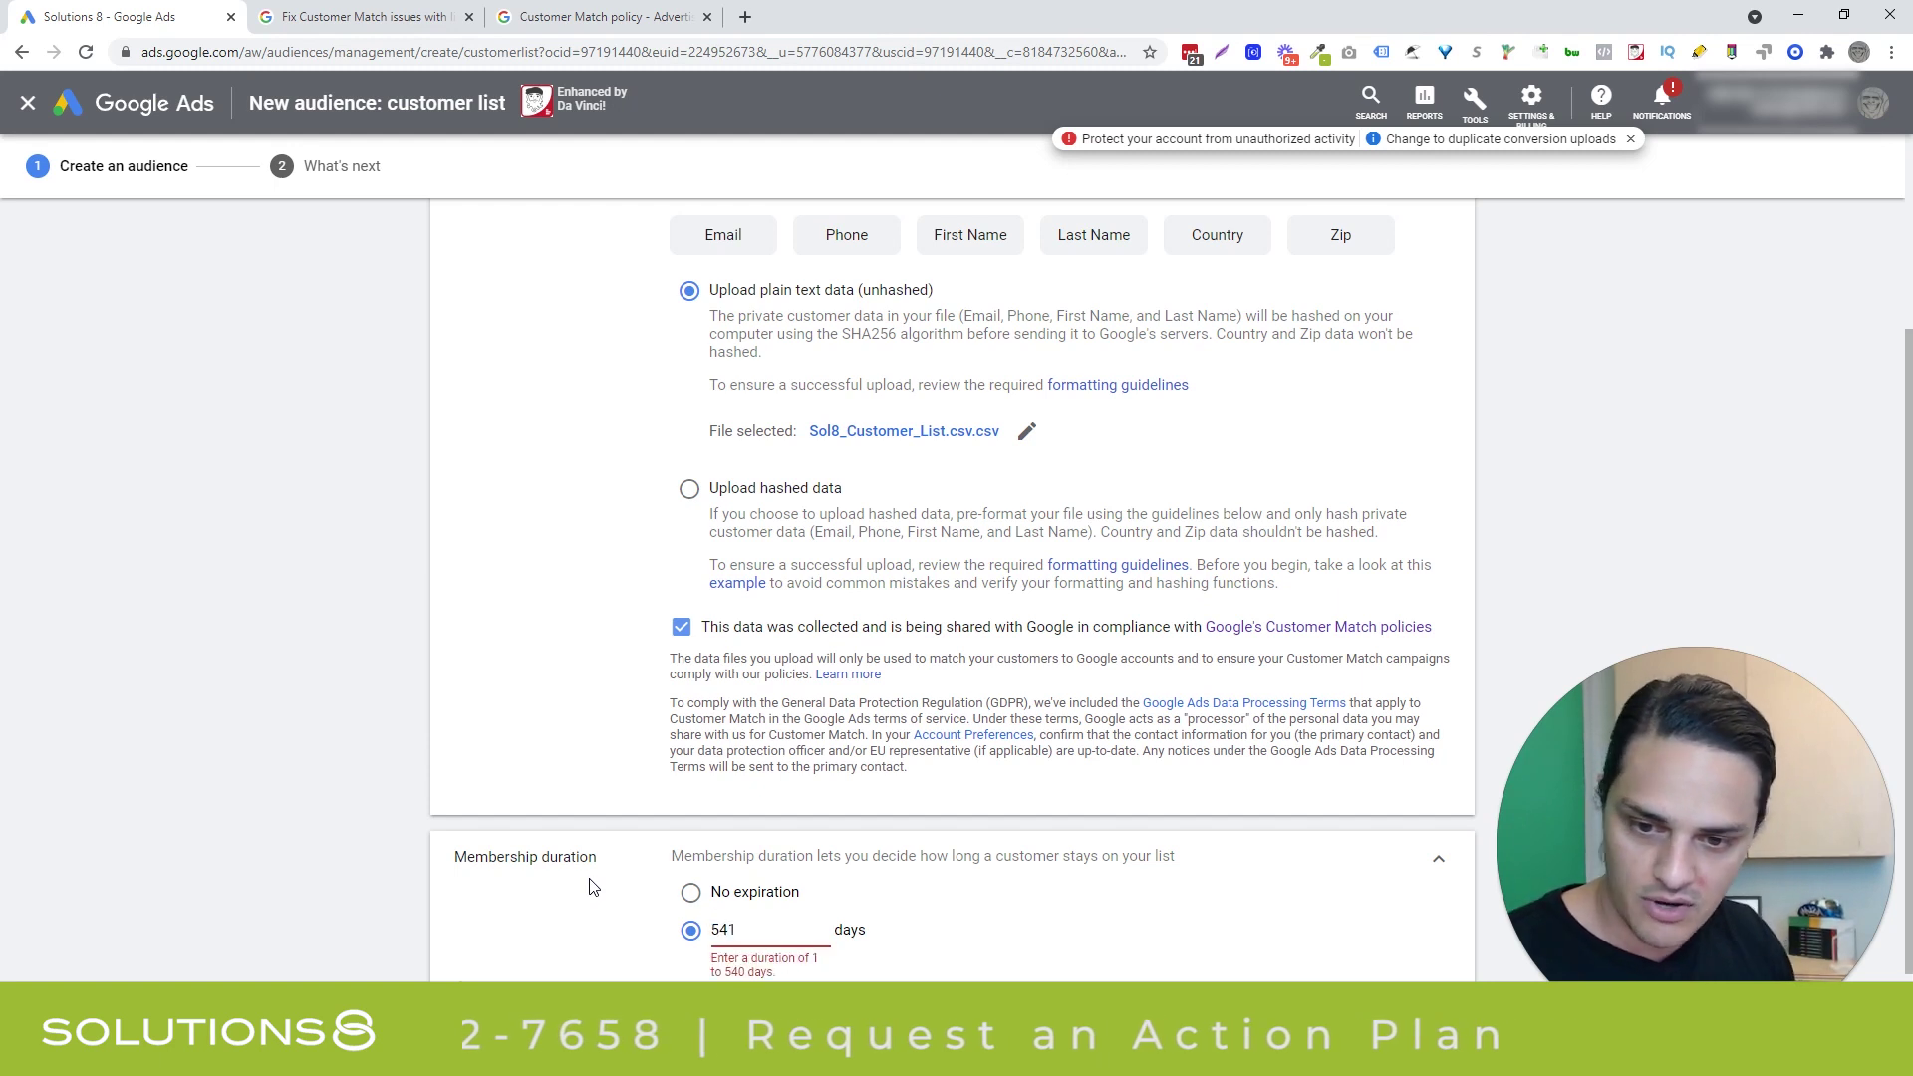
pyautogui.press('BackSpace')
pyautogui.write('0')
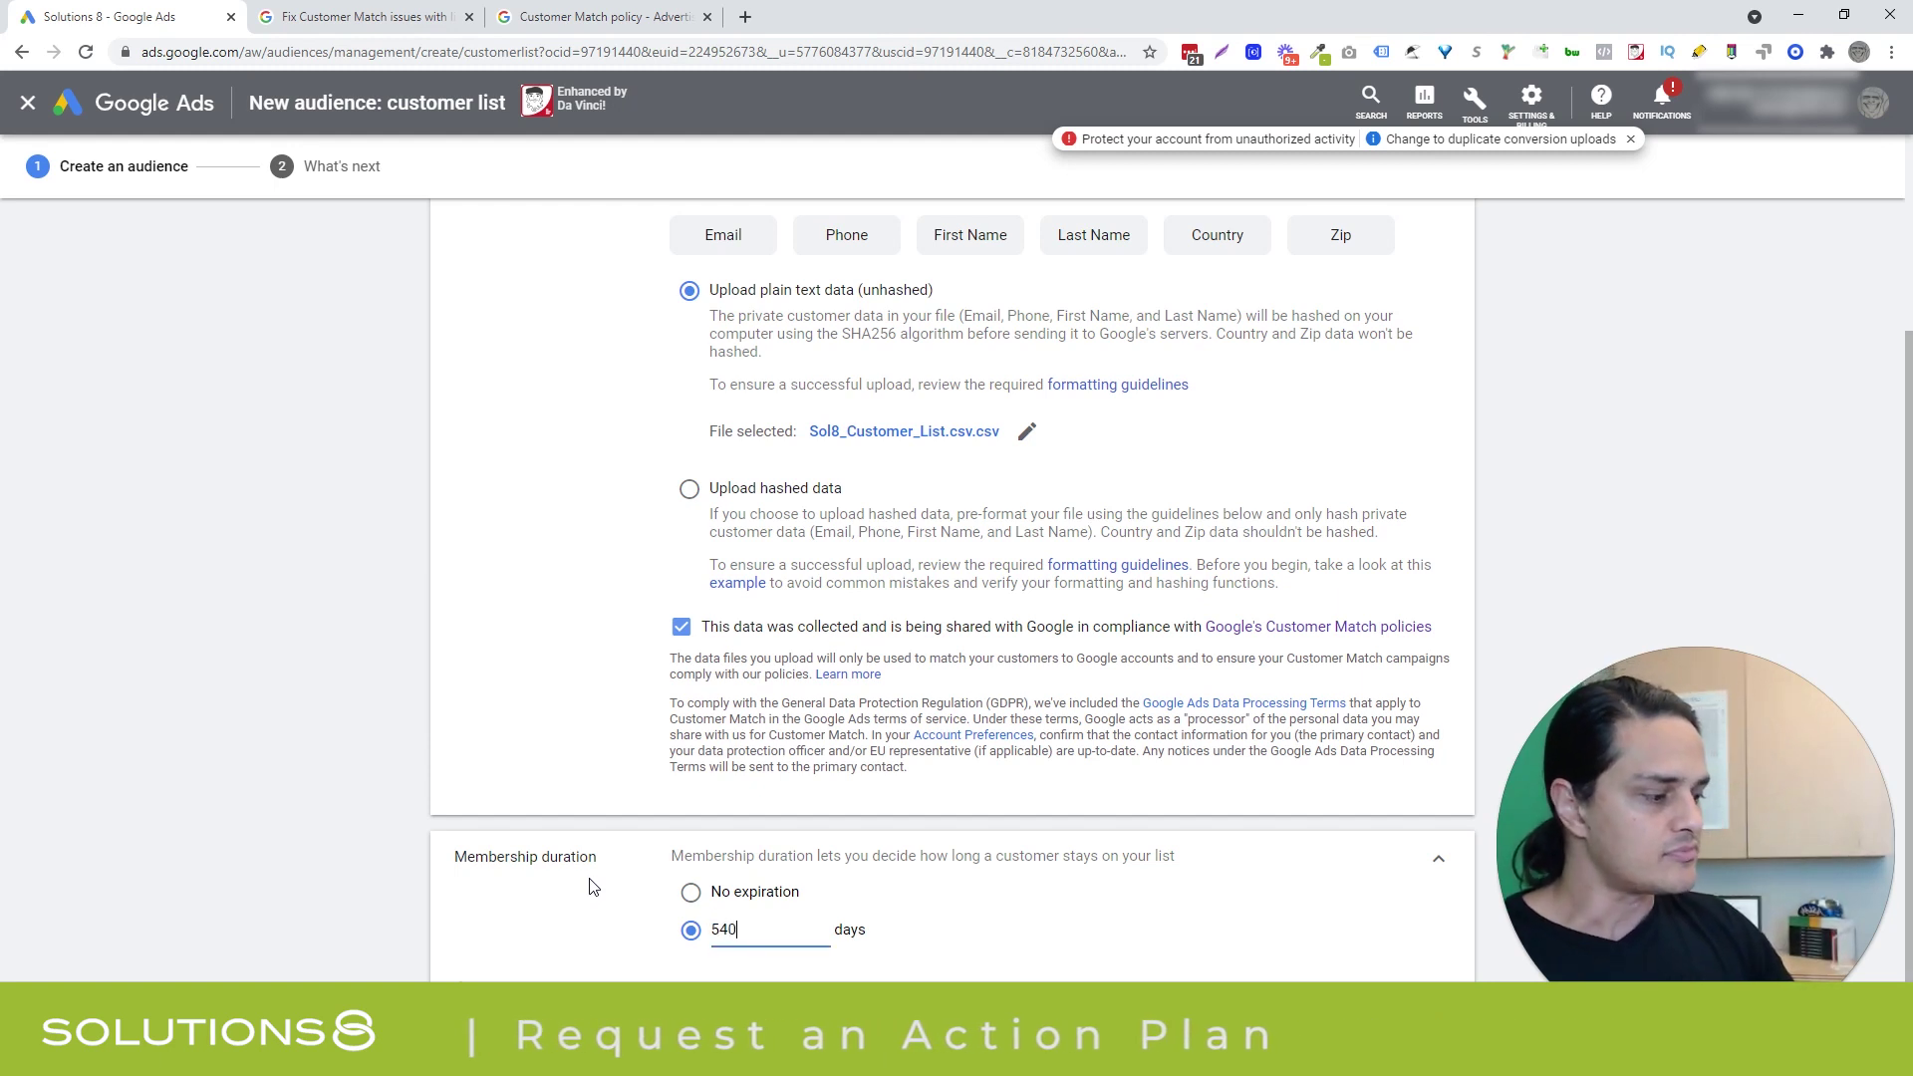
pyautogui.press('BackSpace')
pyautogui.press('BackSpace')
pyautogui.press('BackSpace')
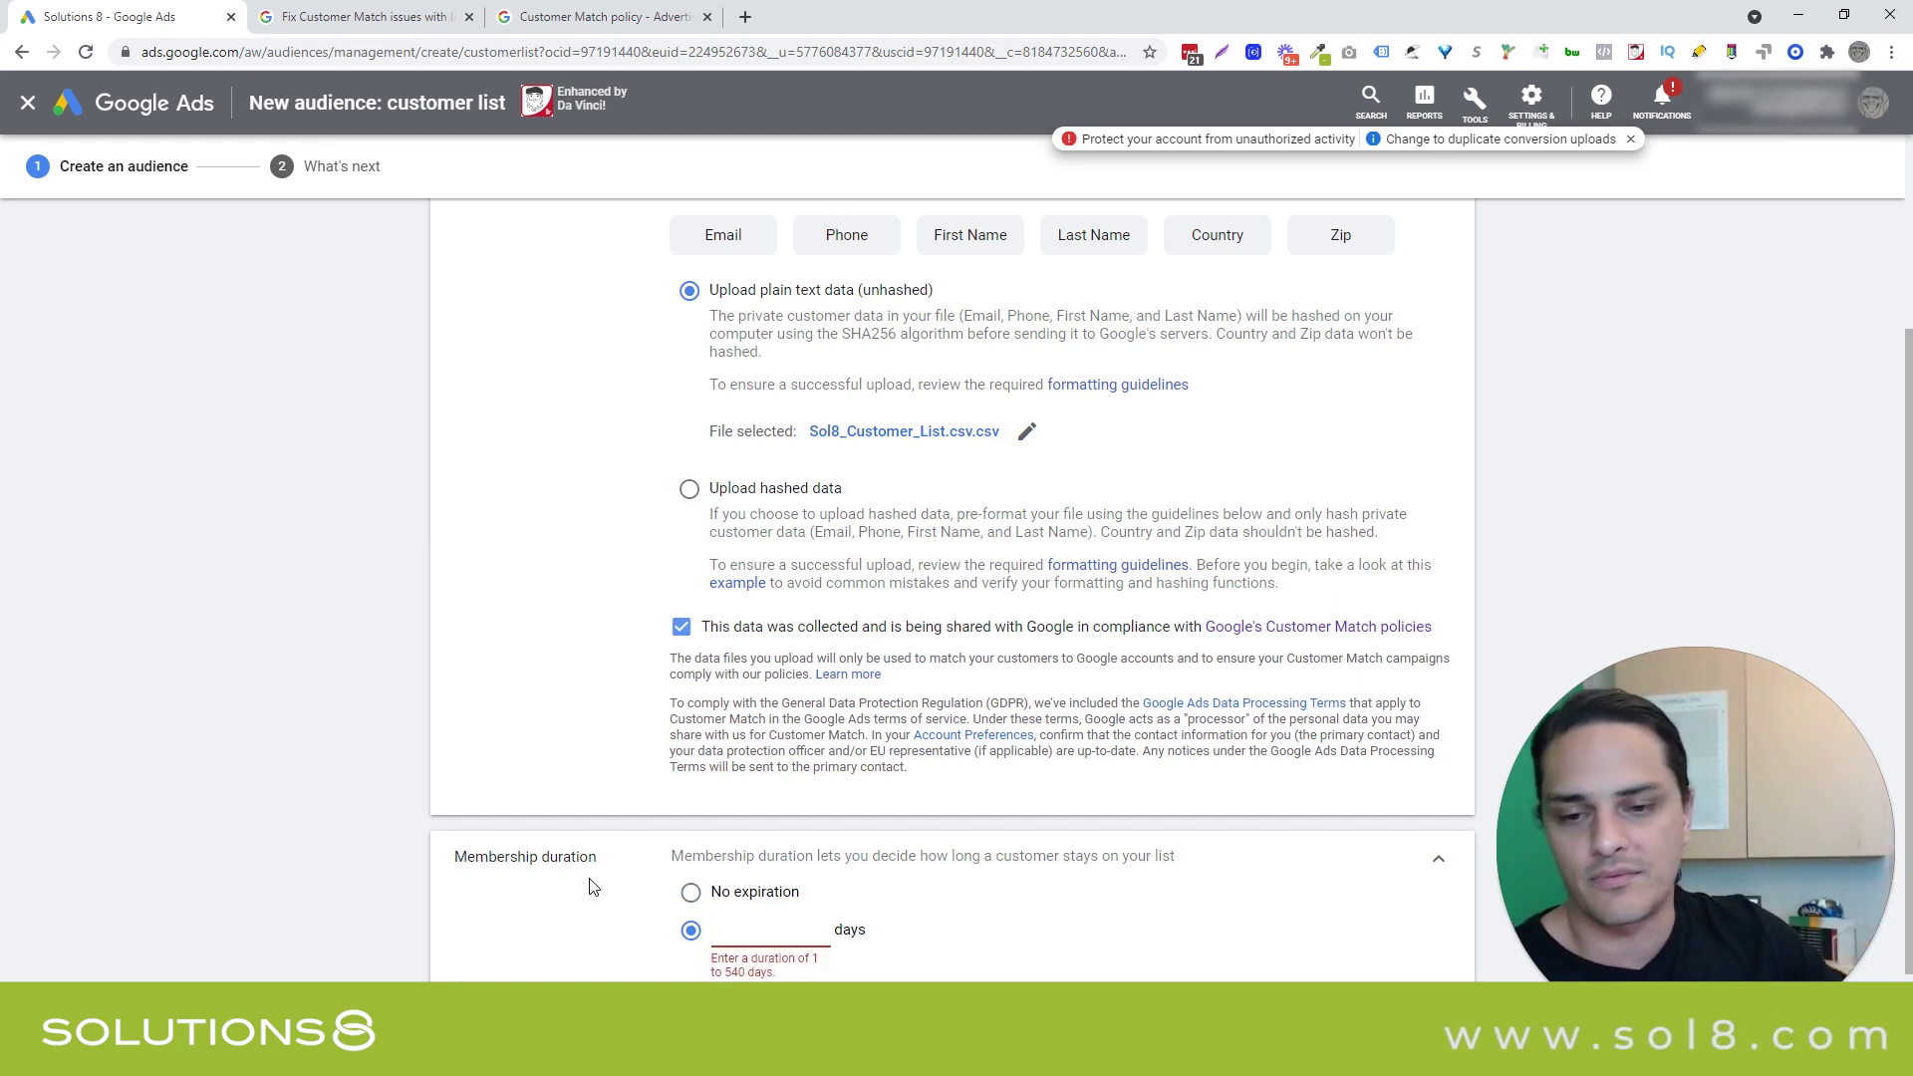
pyautogui.click(774, 895)
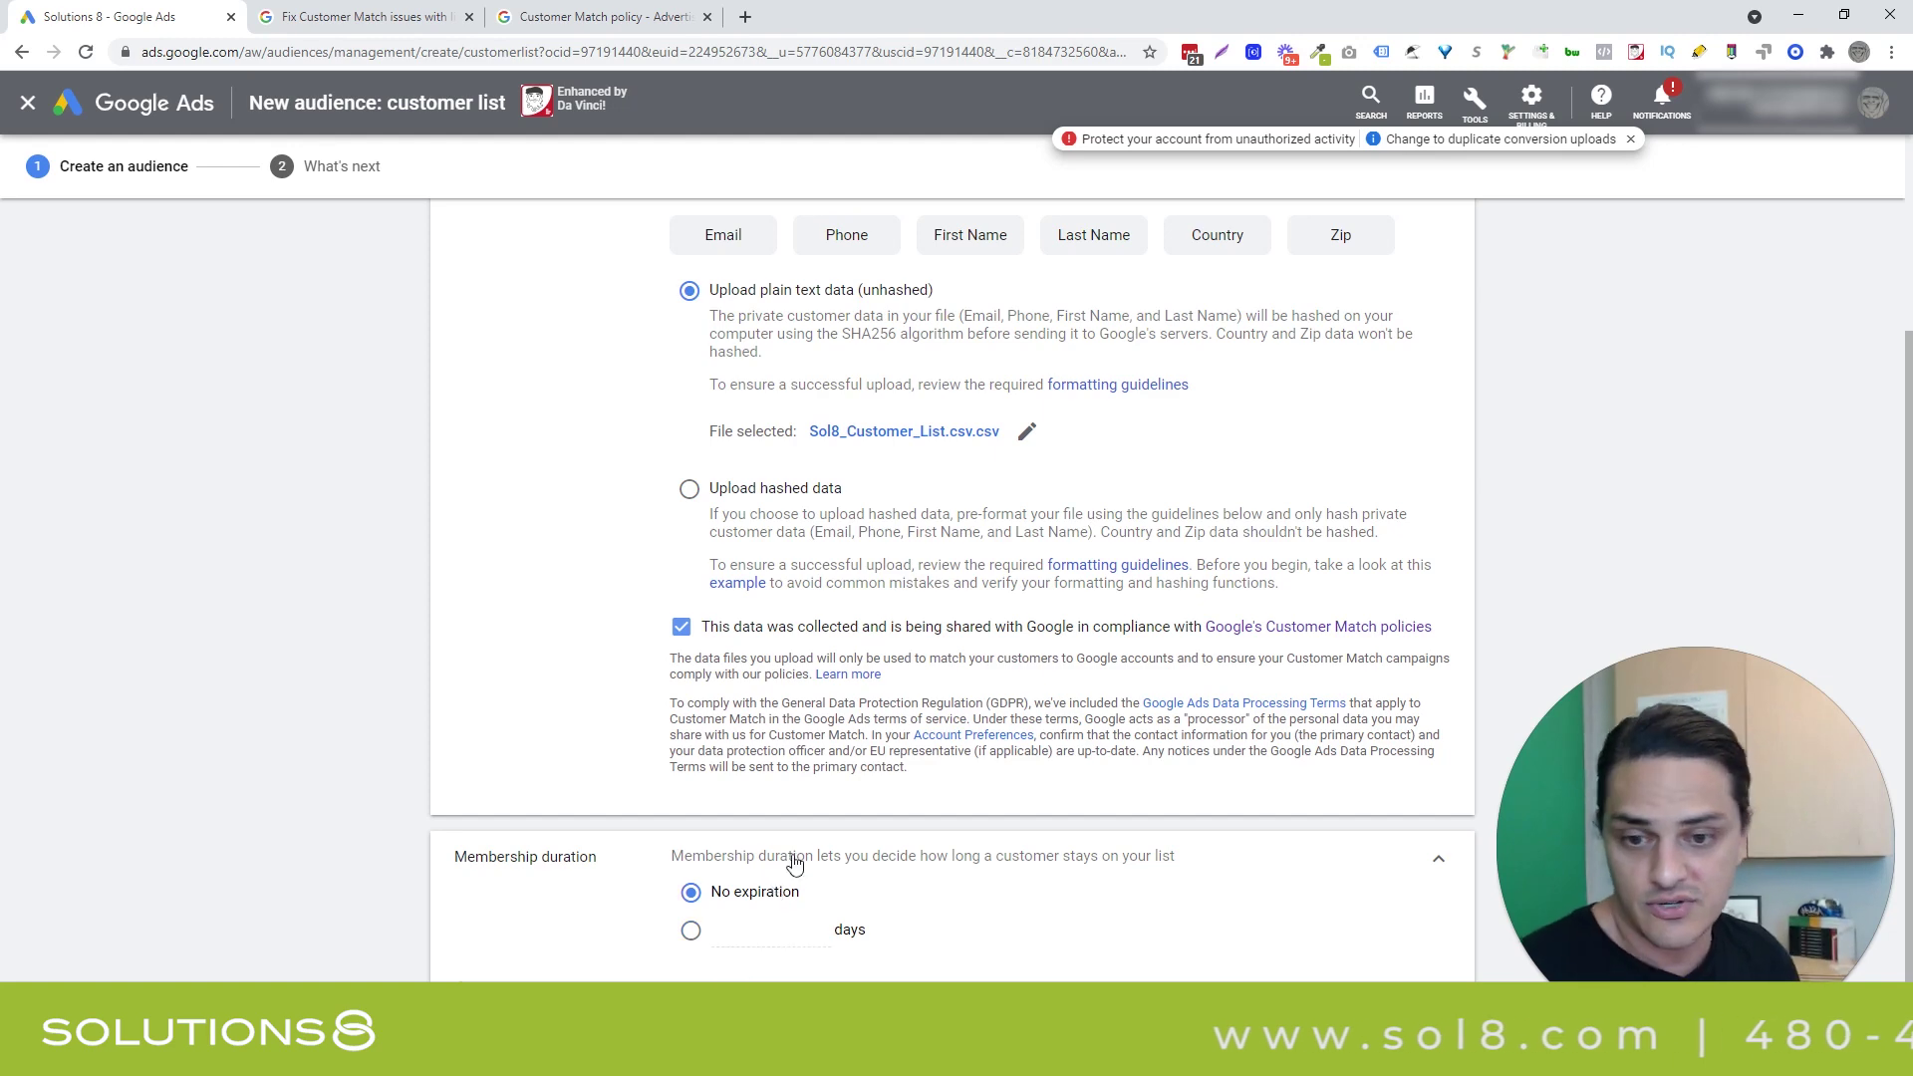
pyautogui.scroll(-1, 992, 659)
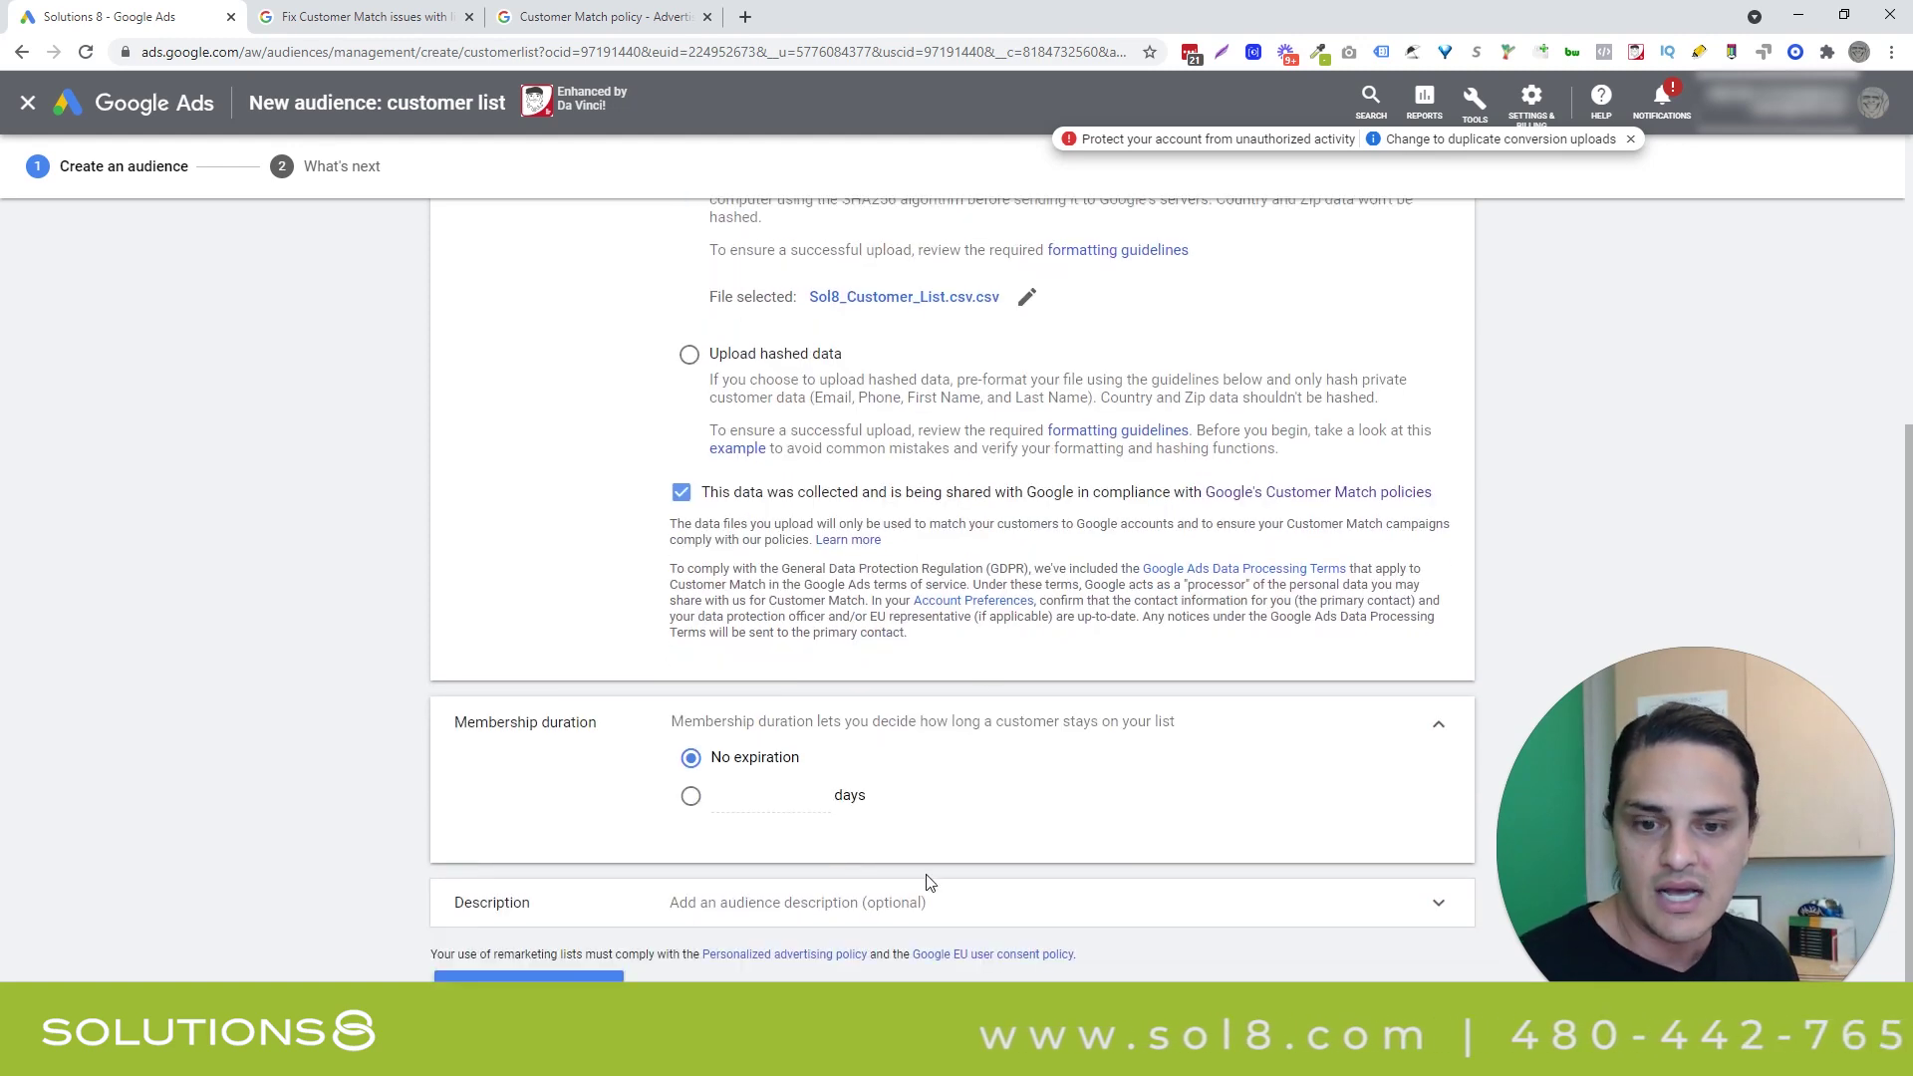
pyautogui.click(930, 907)
pyautogui.scroll(-1, 931, 914)
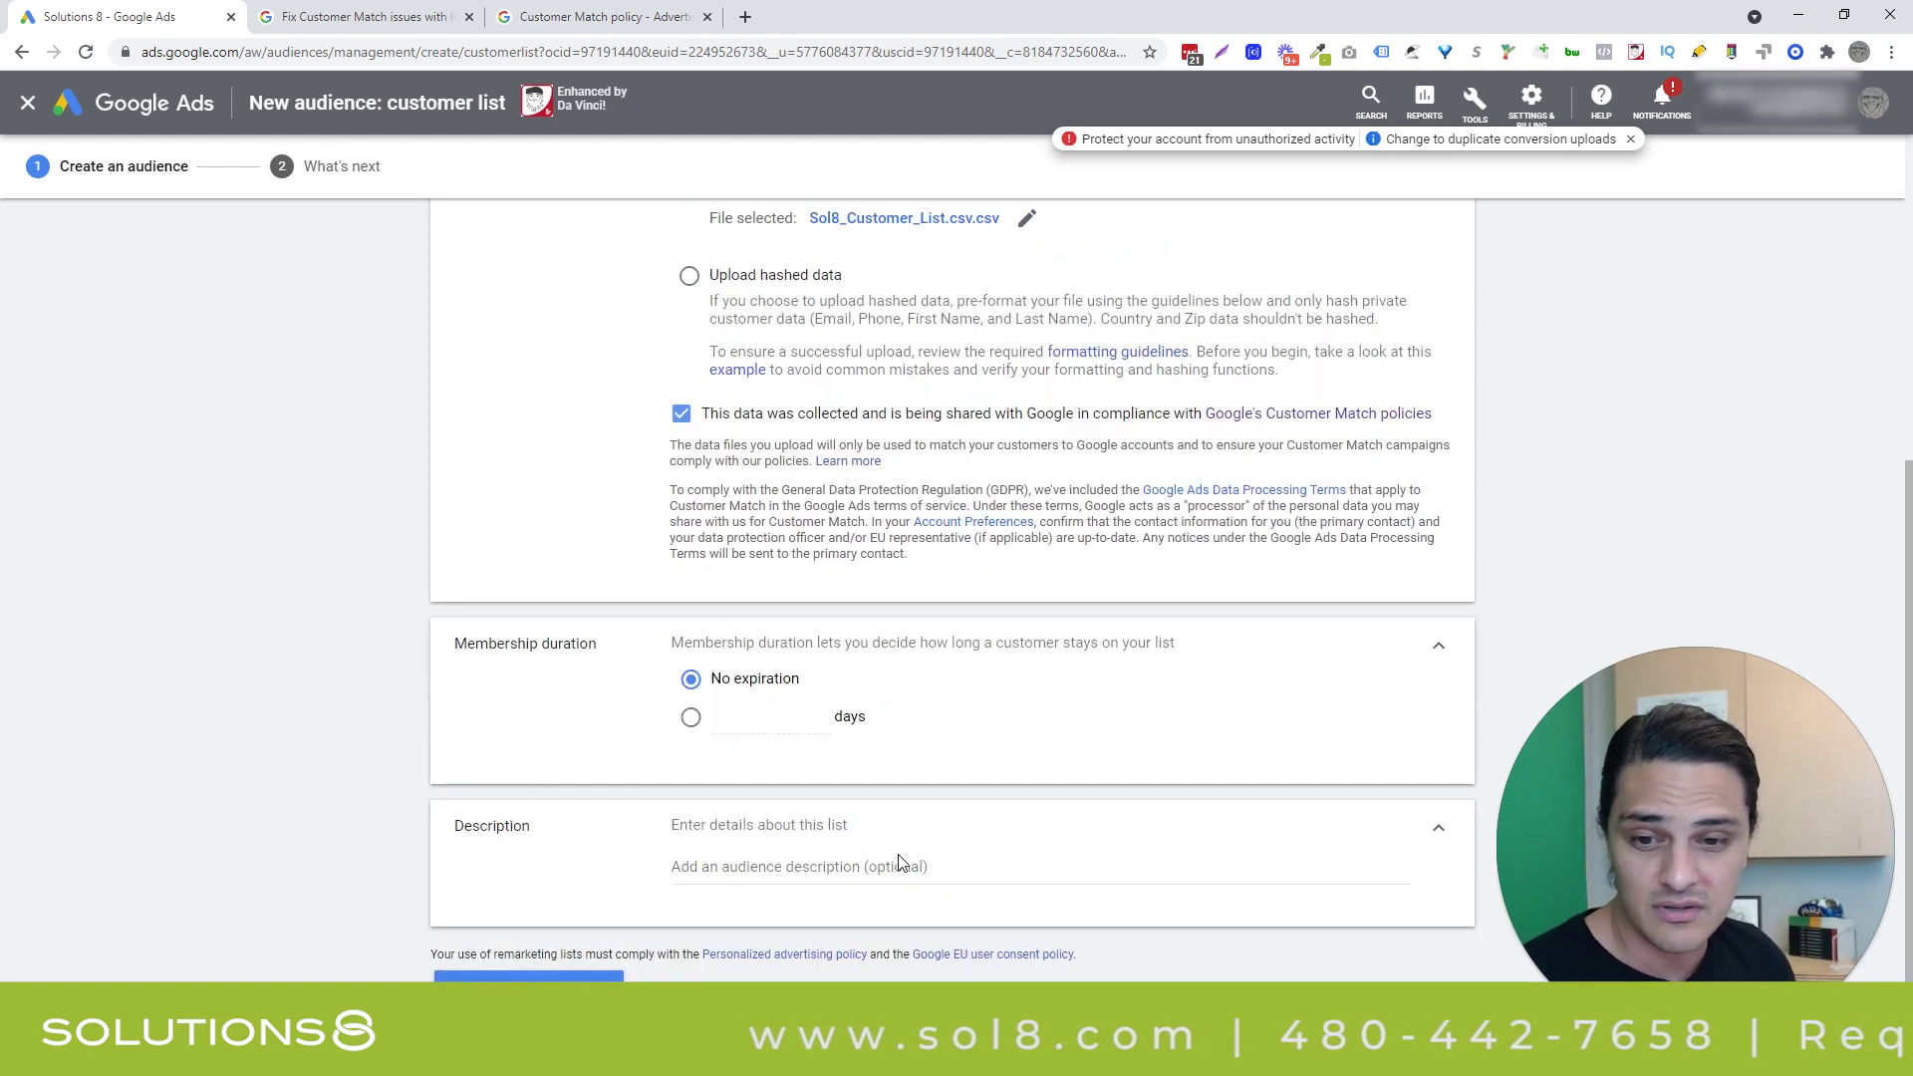
pyautogui.scroll(3, 880, 824)
pyautogui.scroll(-3, 867, 797)
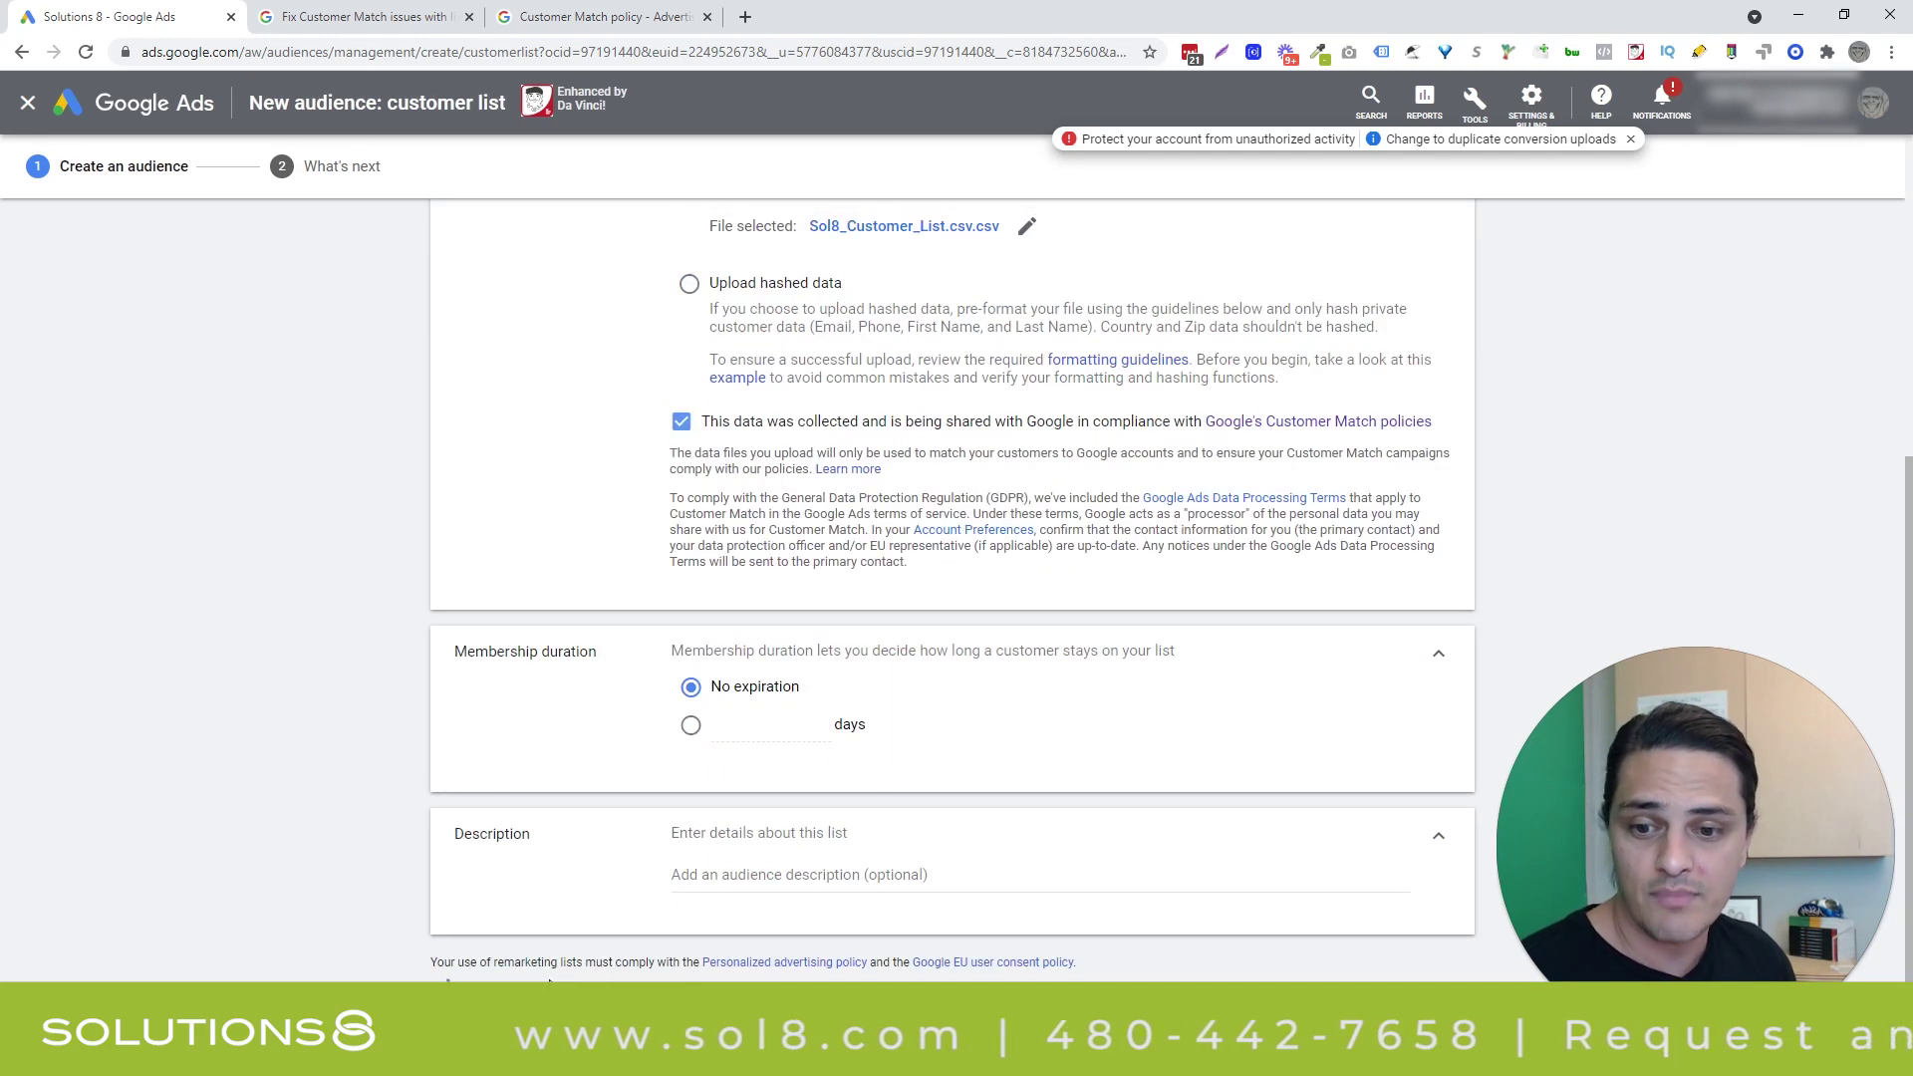
# Step: Upload and save the customer list, then highlight the 24-hour matching and 1000-user minimum notes
pyautogui.click(550, 975)
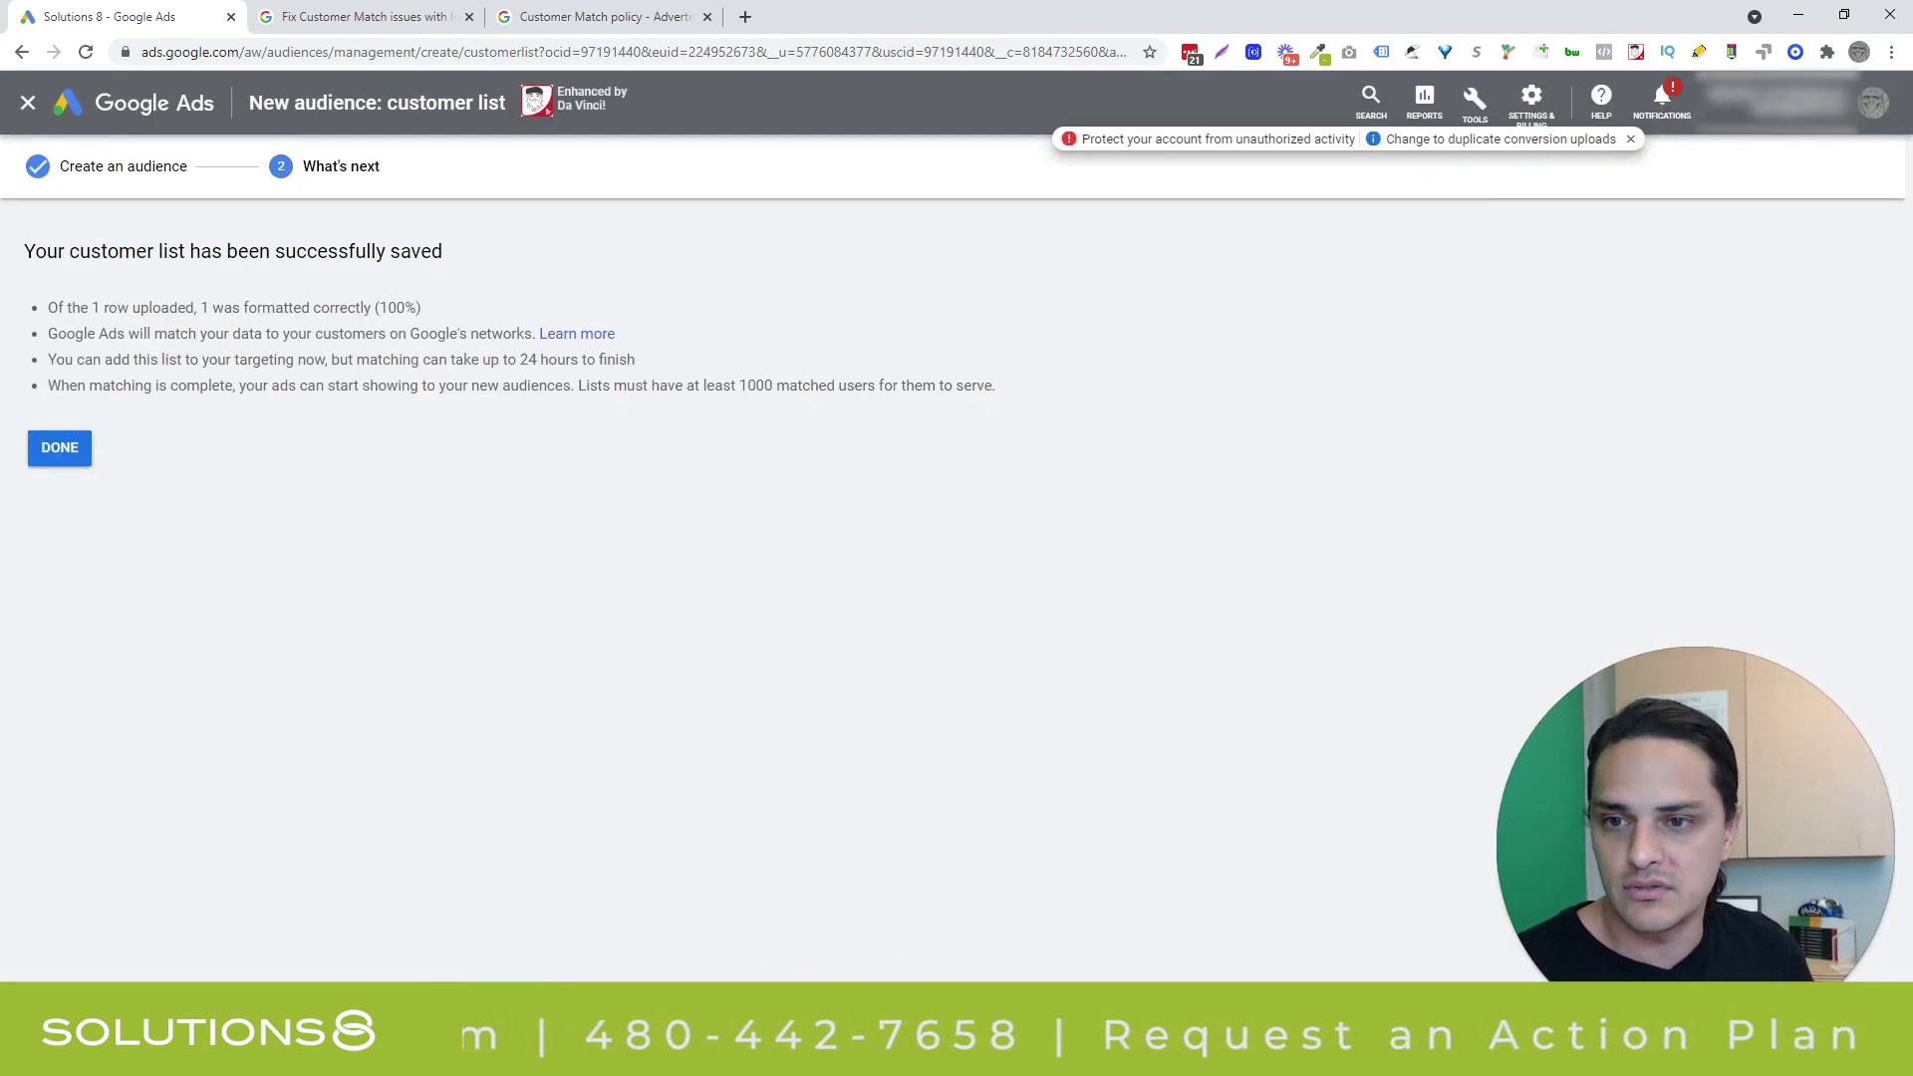
pyautogui.moveTo(325, 360); pyautogui.dragTo(649, 363)
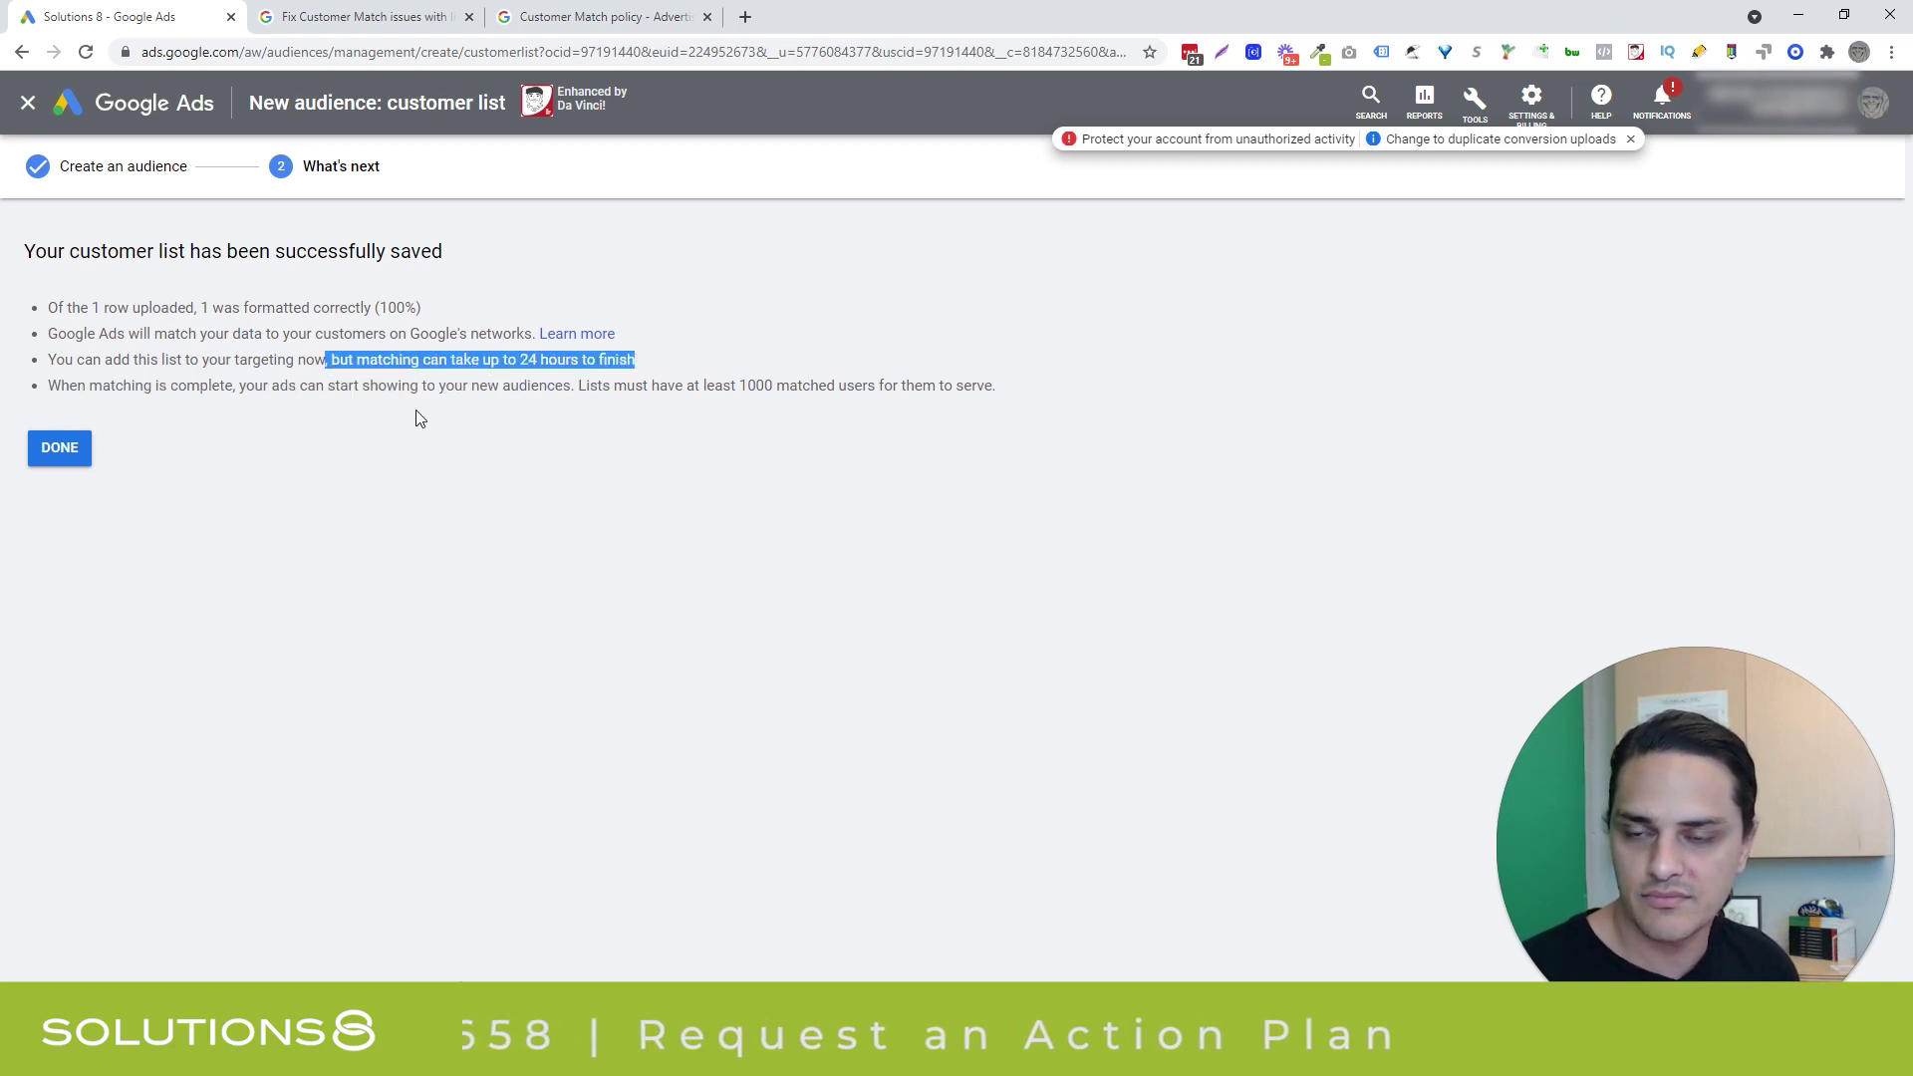
pyautogui.moveTo(575, 386); pyautogui.dragTo(994, 387)
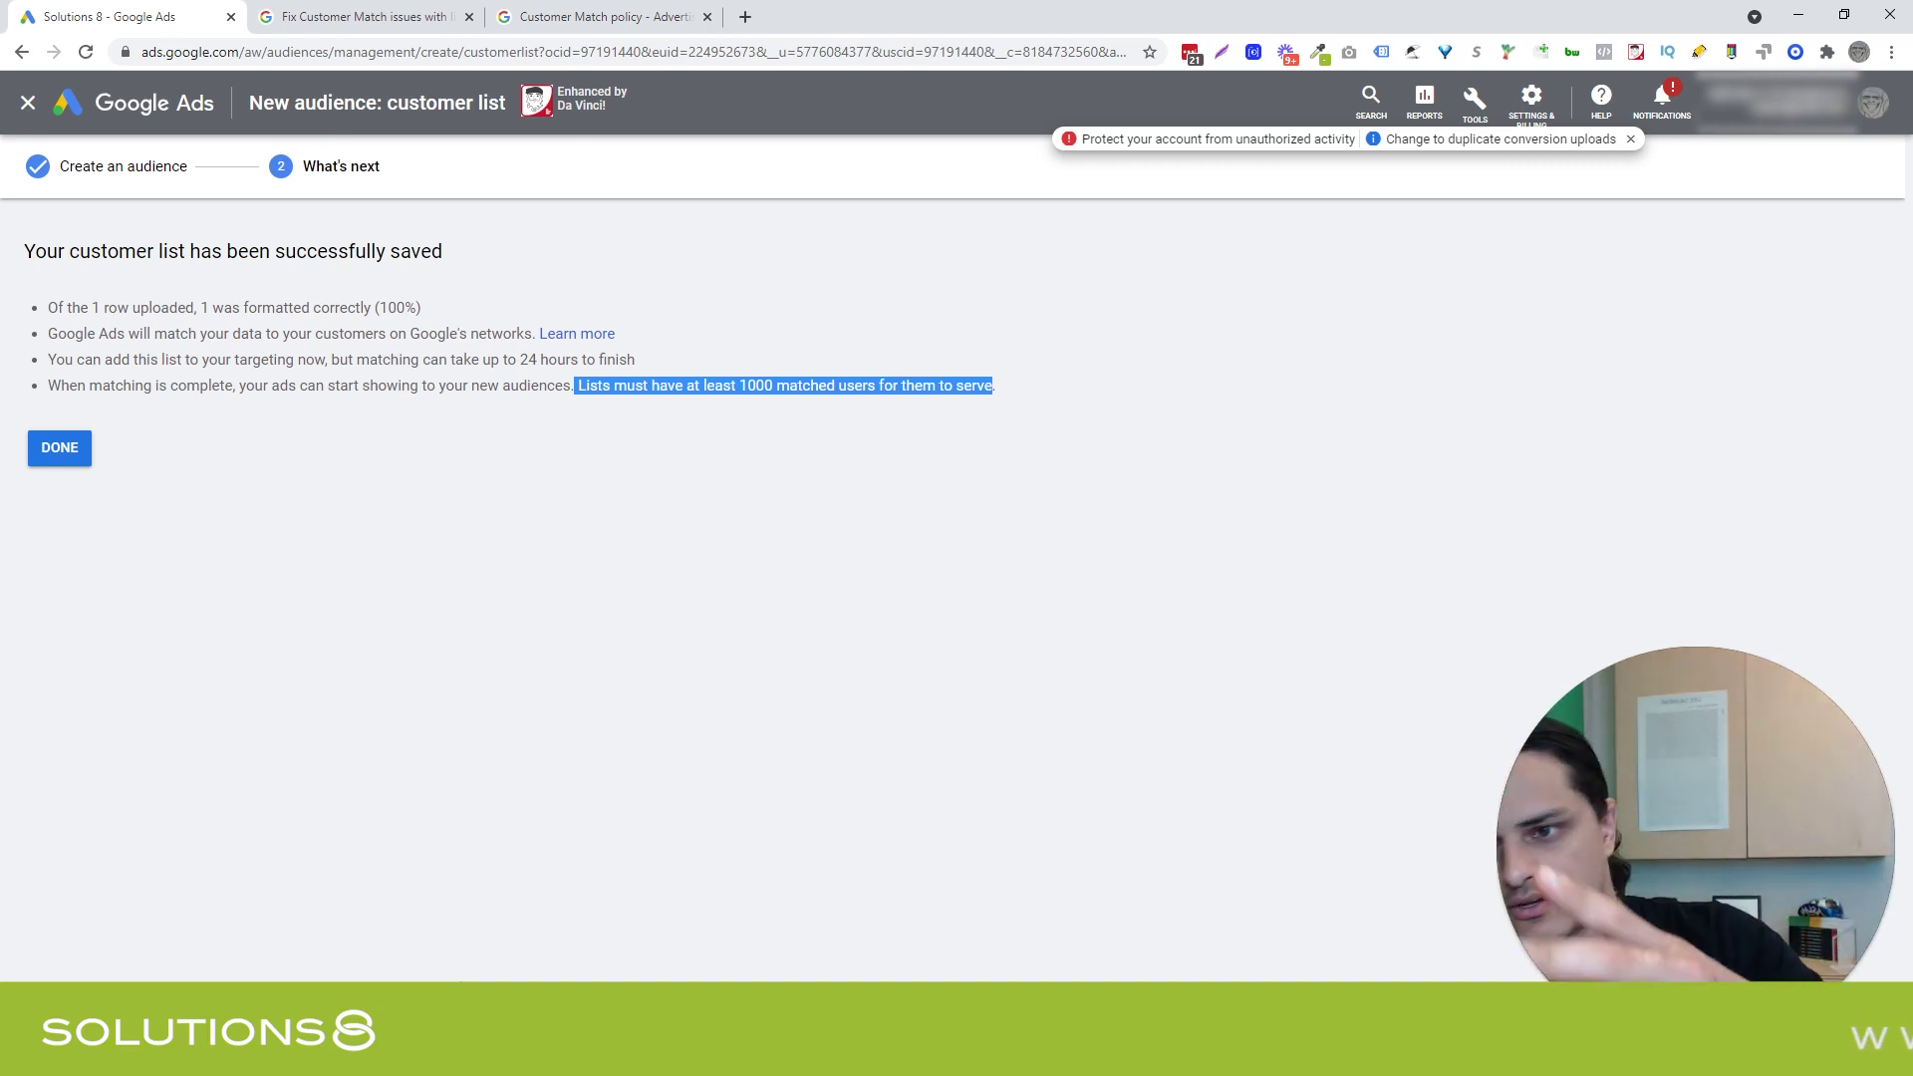
# Step: Return to Audience manager and locate Action Plan Leads (Test), marked Populating
pyautogui.click(329, 381)
pyautogui.click(82, 458)
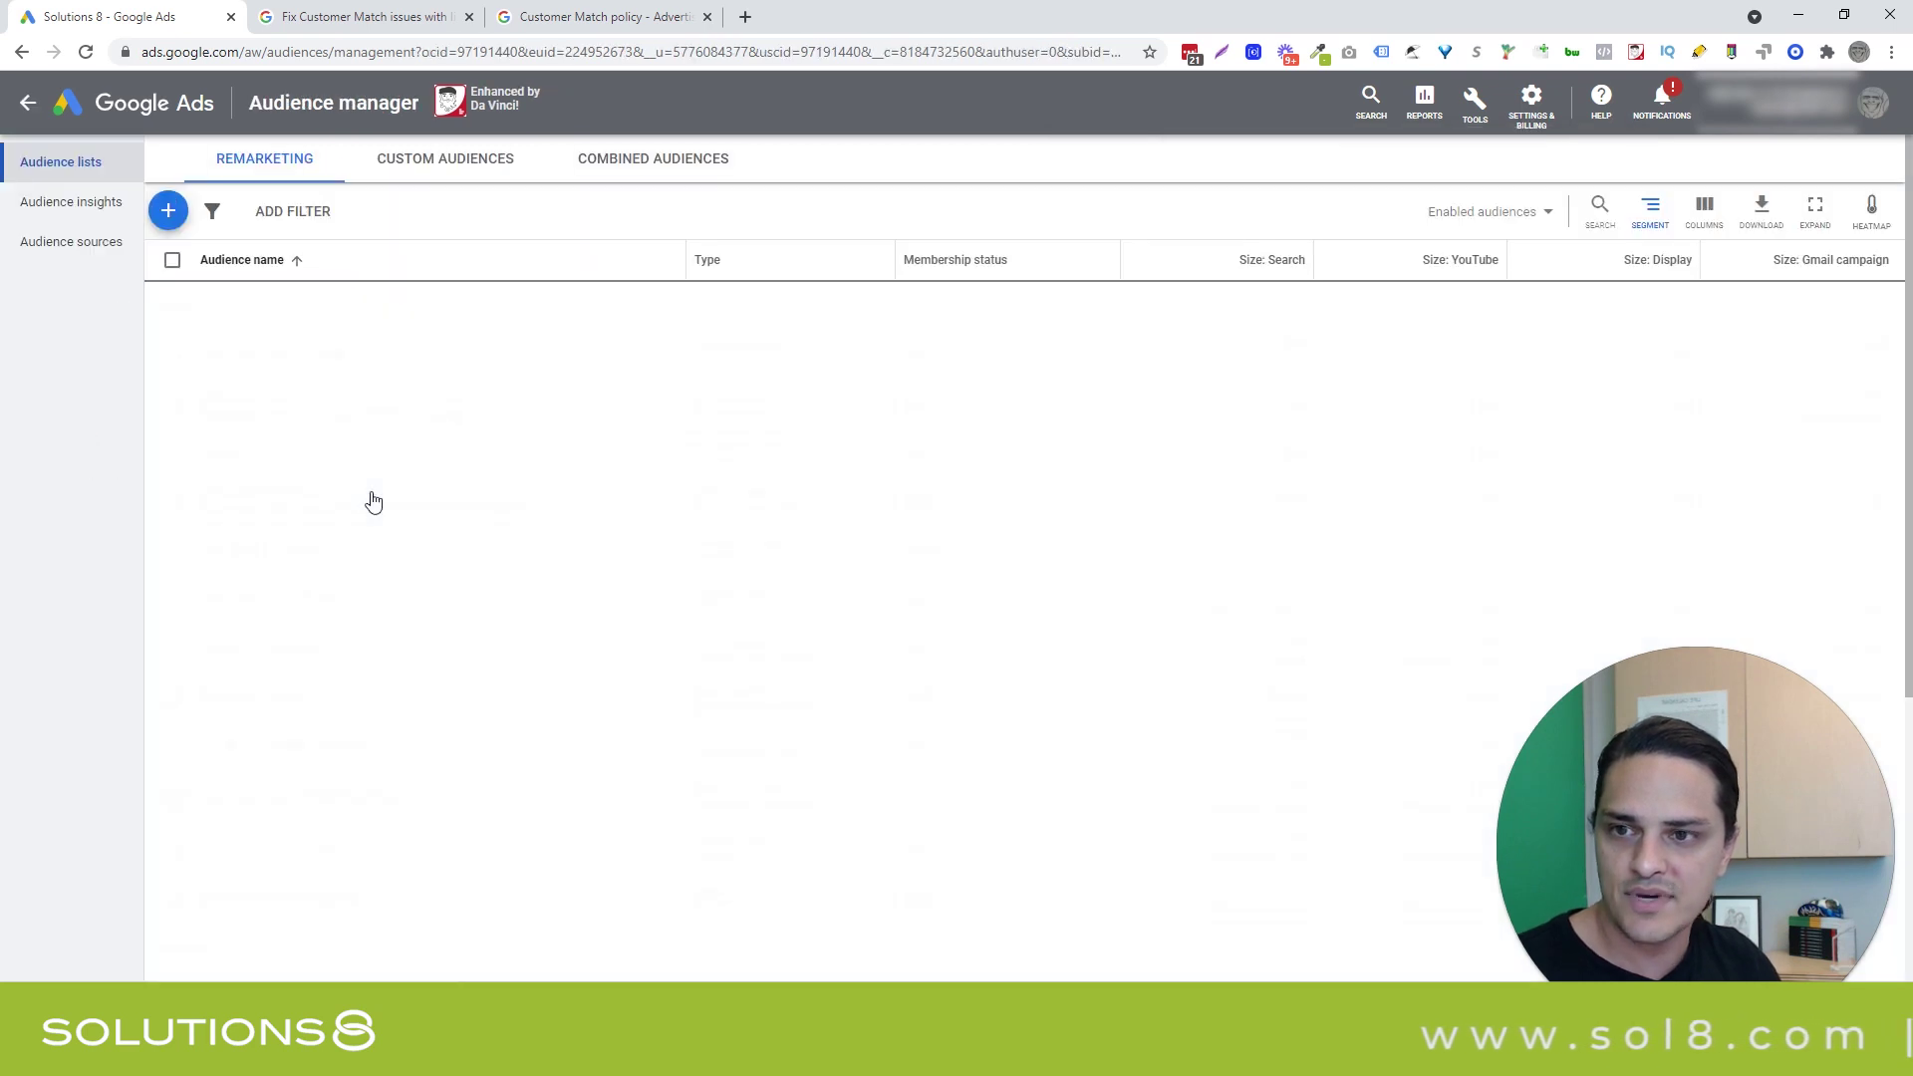
pyautogui.scroll(-6, 278, 622)
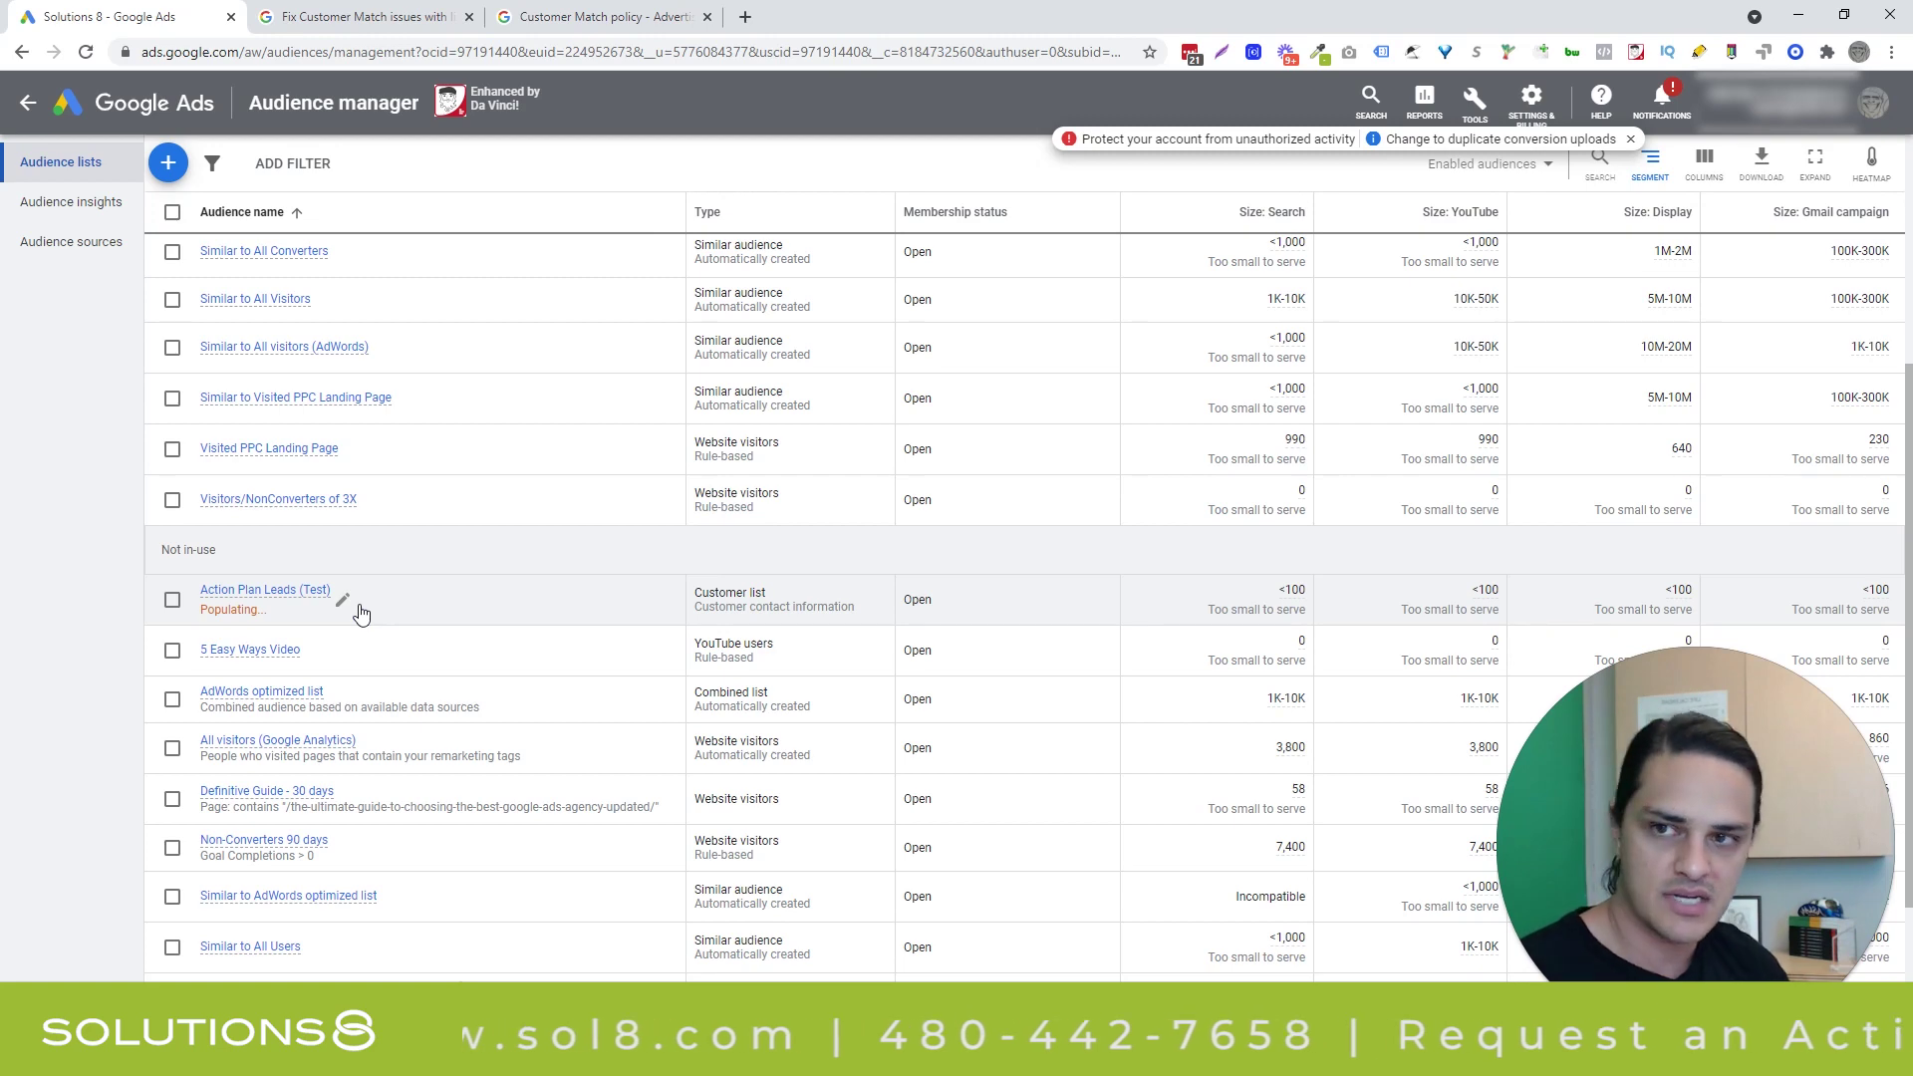
# Step: Scroll through the formatting guidelines in the Fix Customer Match issues help article
pyautogui.click(304, 10)
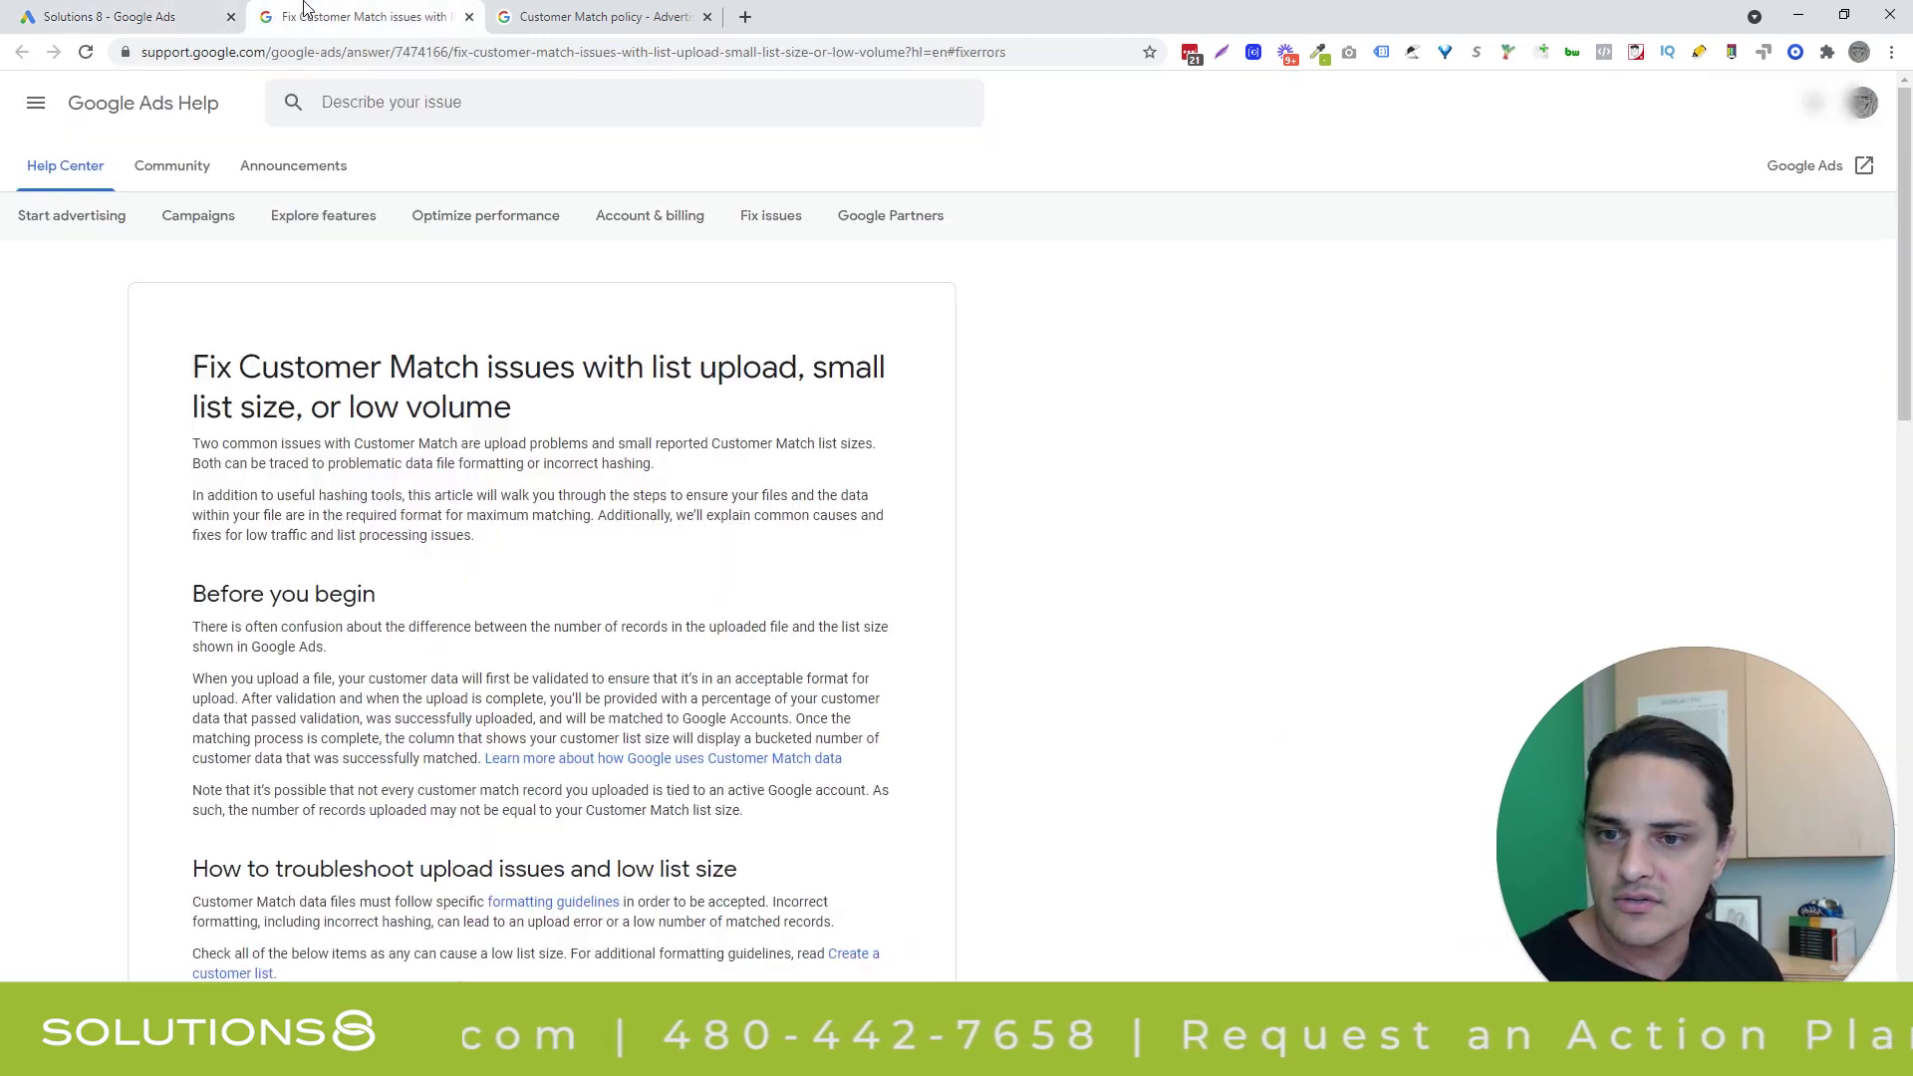
pyautogui.scroll(-8, 424, 345)
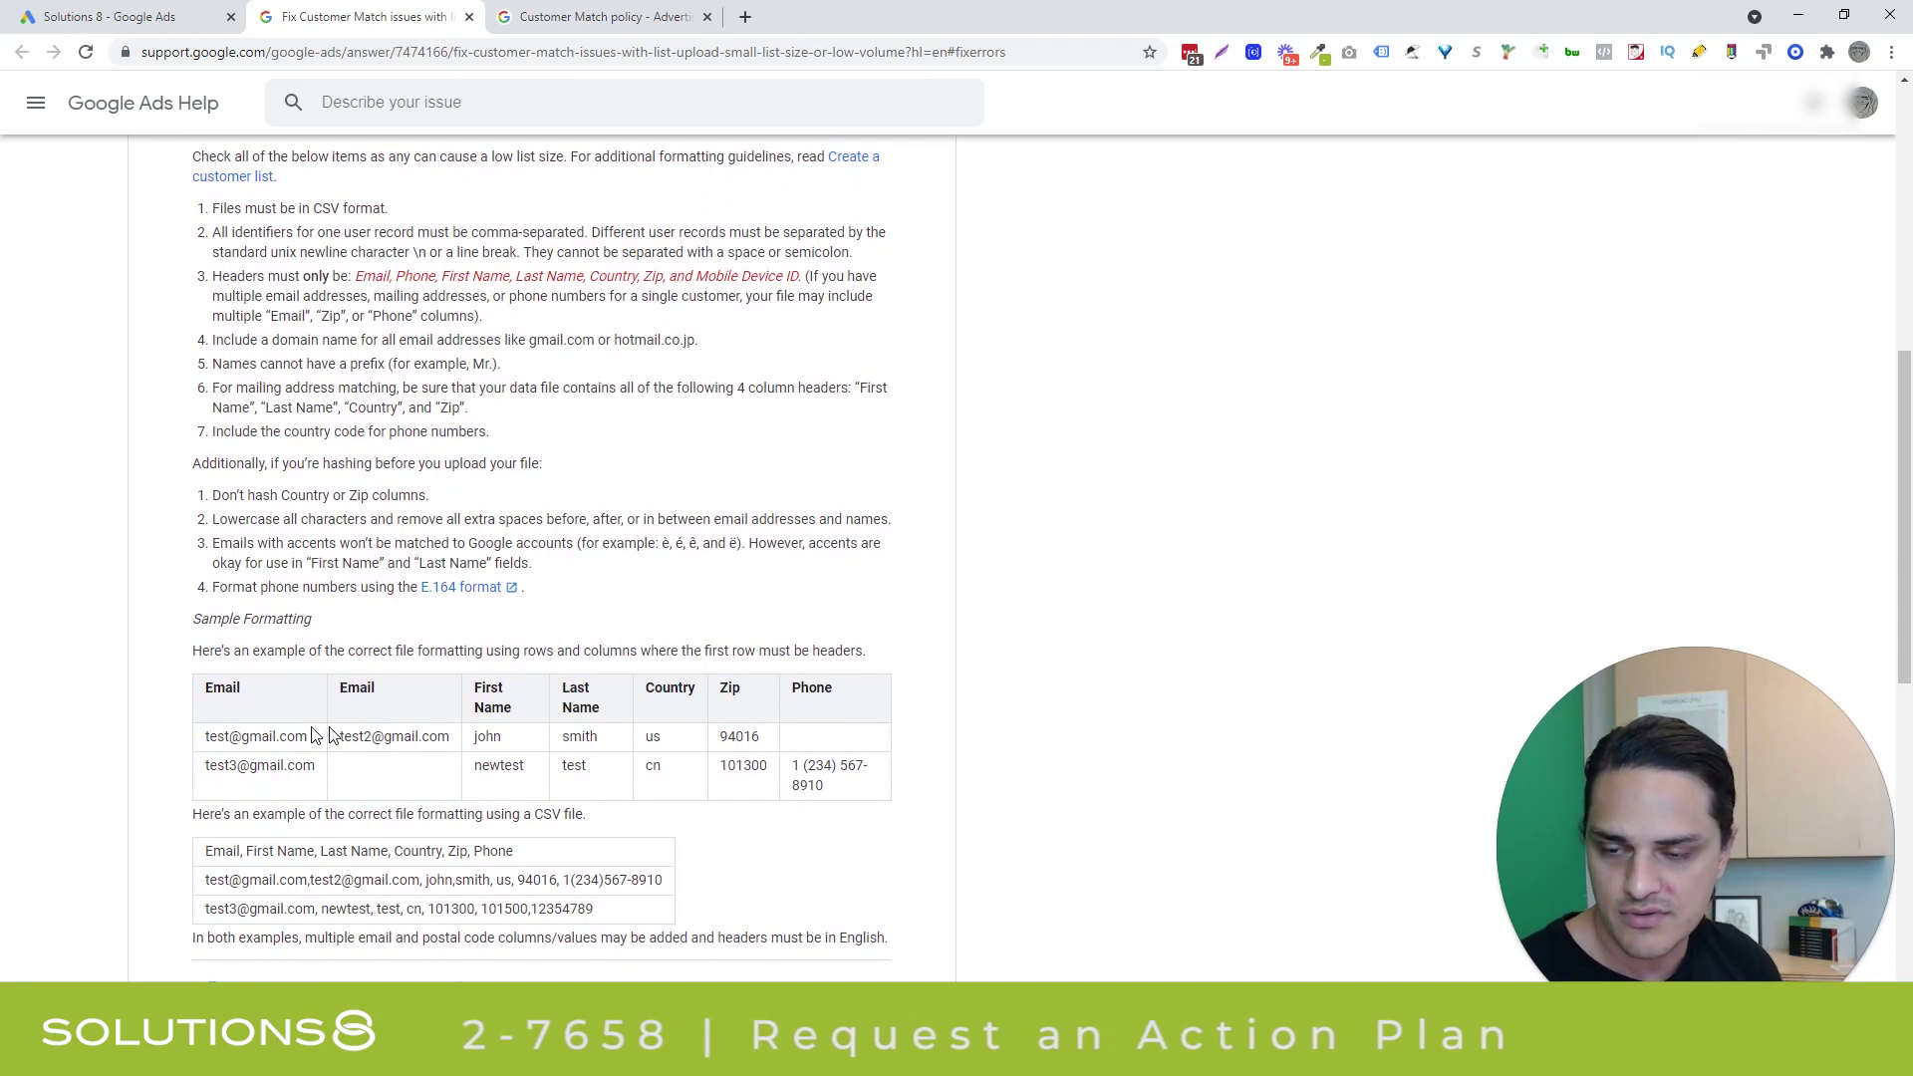
pyautogui.scroll(-10, 776, 765)
pyautogui.scroll(18, 777, 765)
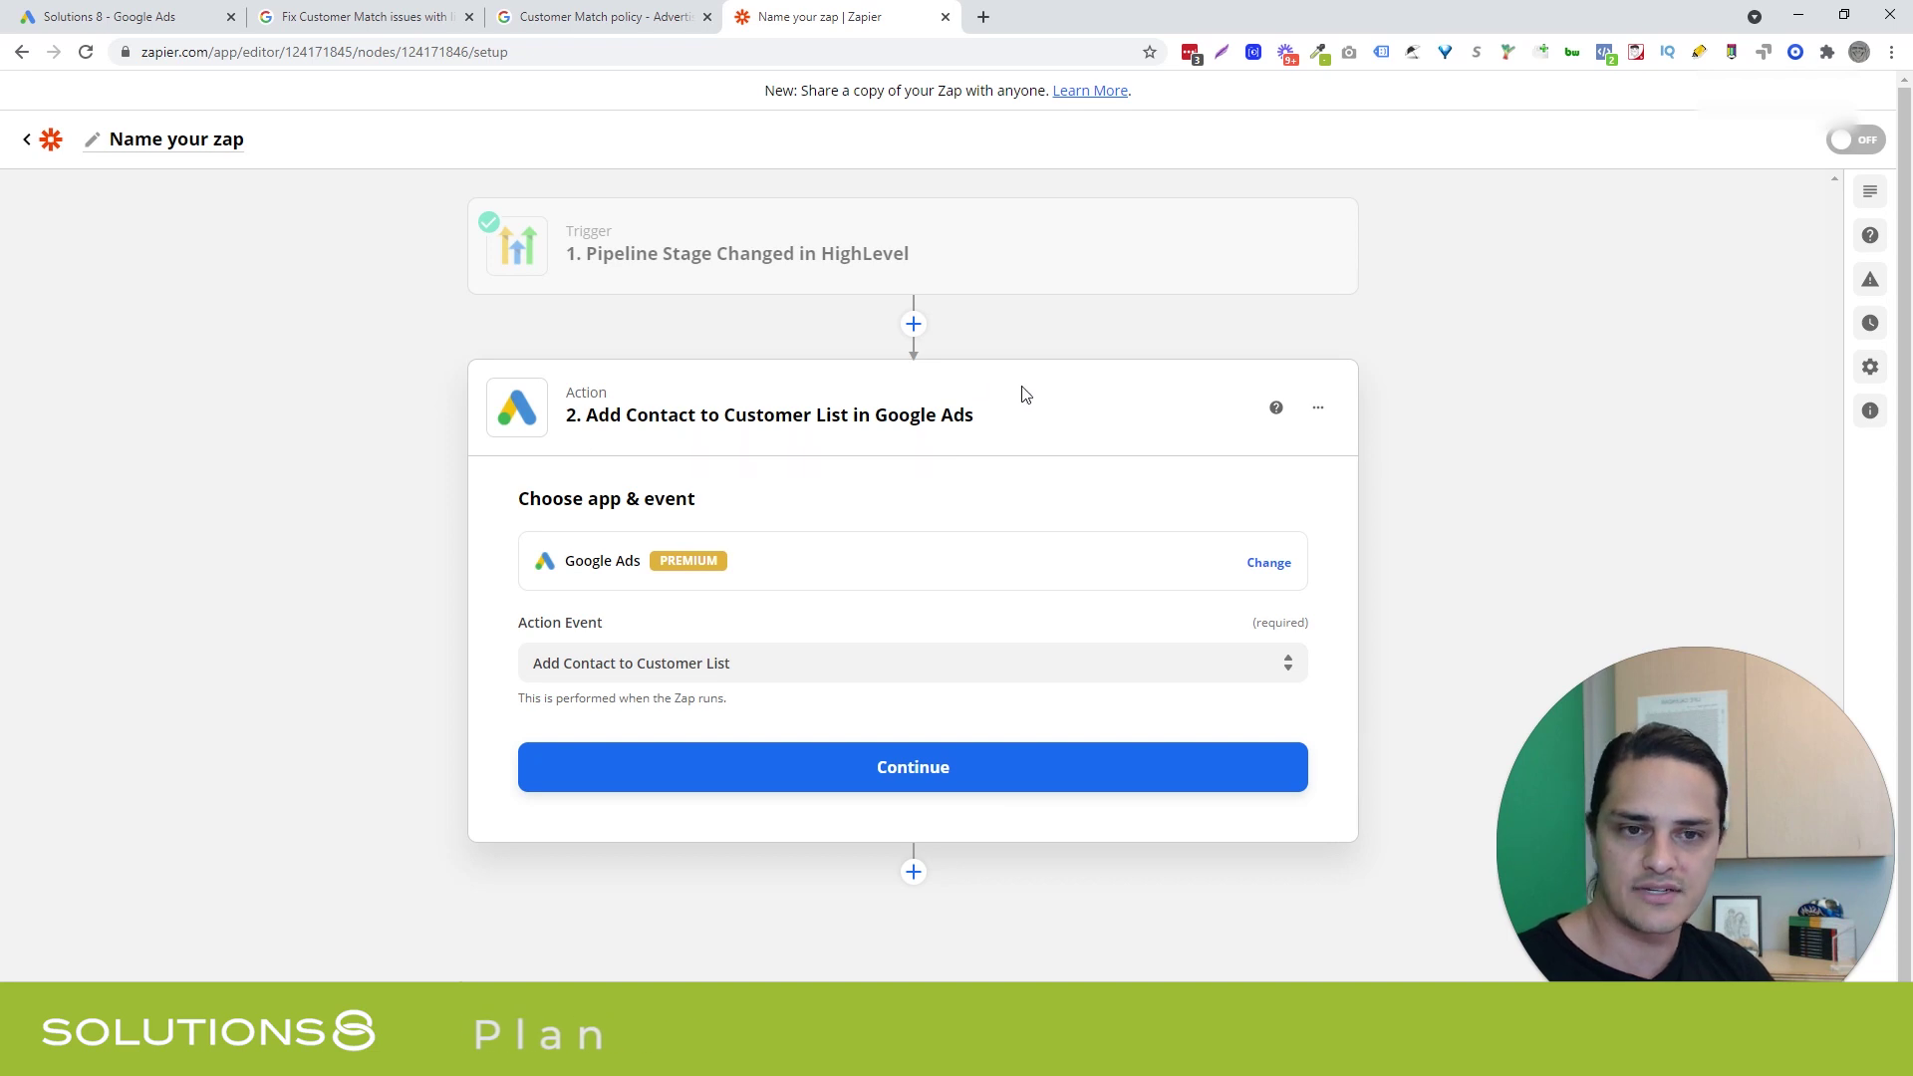
# Step: Delete the existing Google Ads action step from the zap
pyautogui.click(1317, 410)
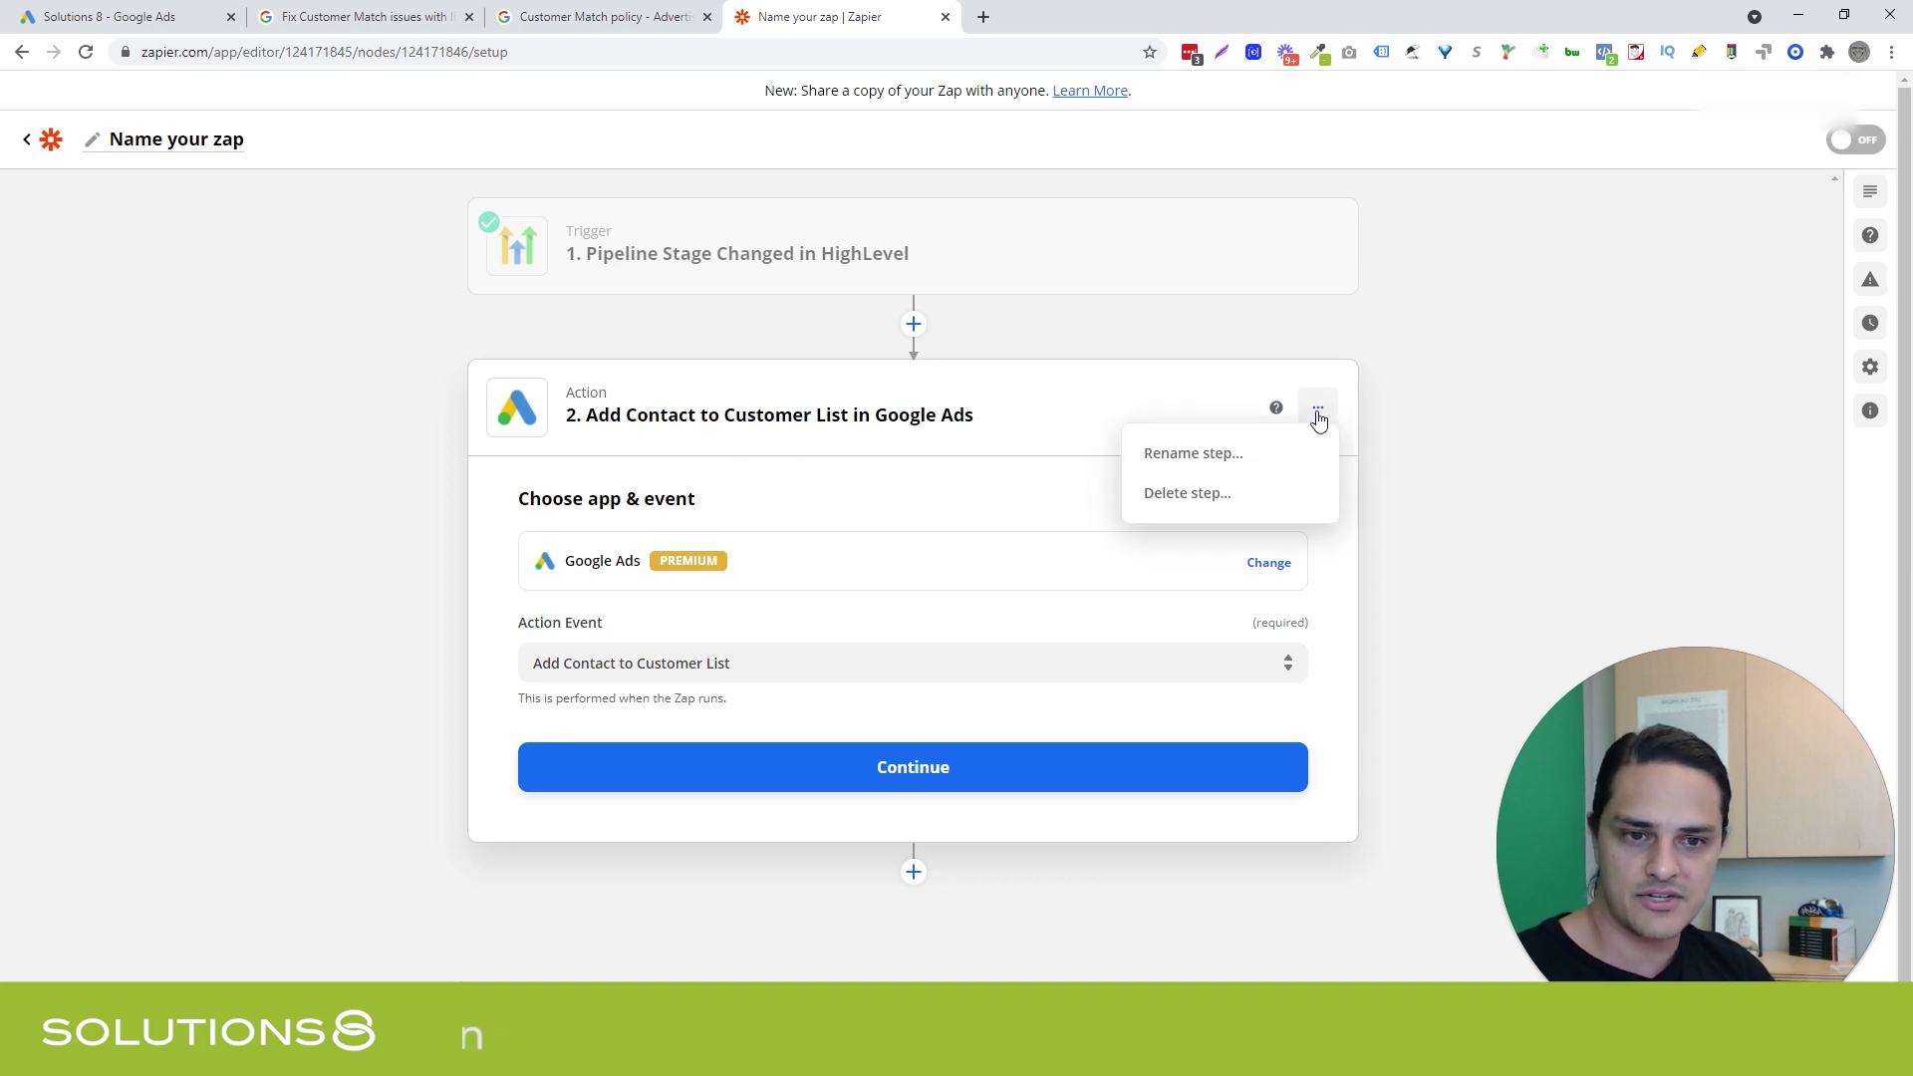
pyautogui.click(1185, 494)
pyautogui.click(1190, 495)
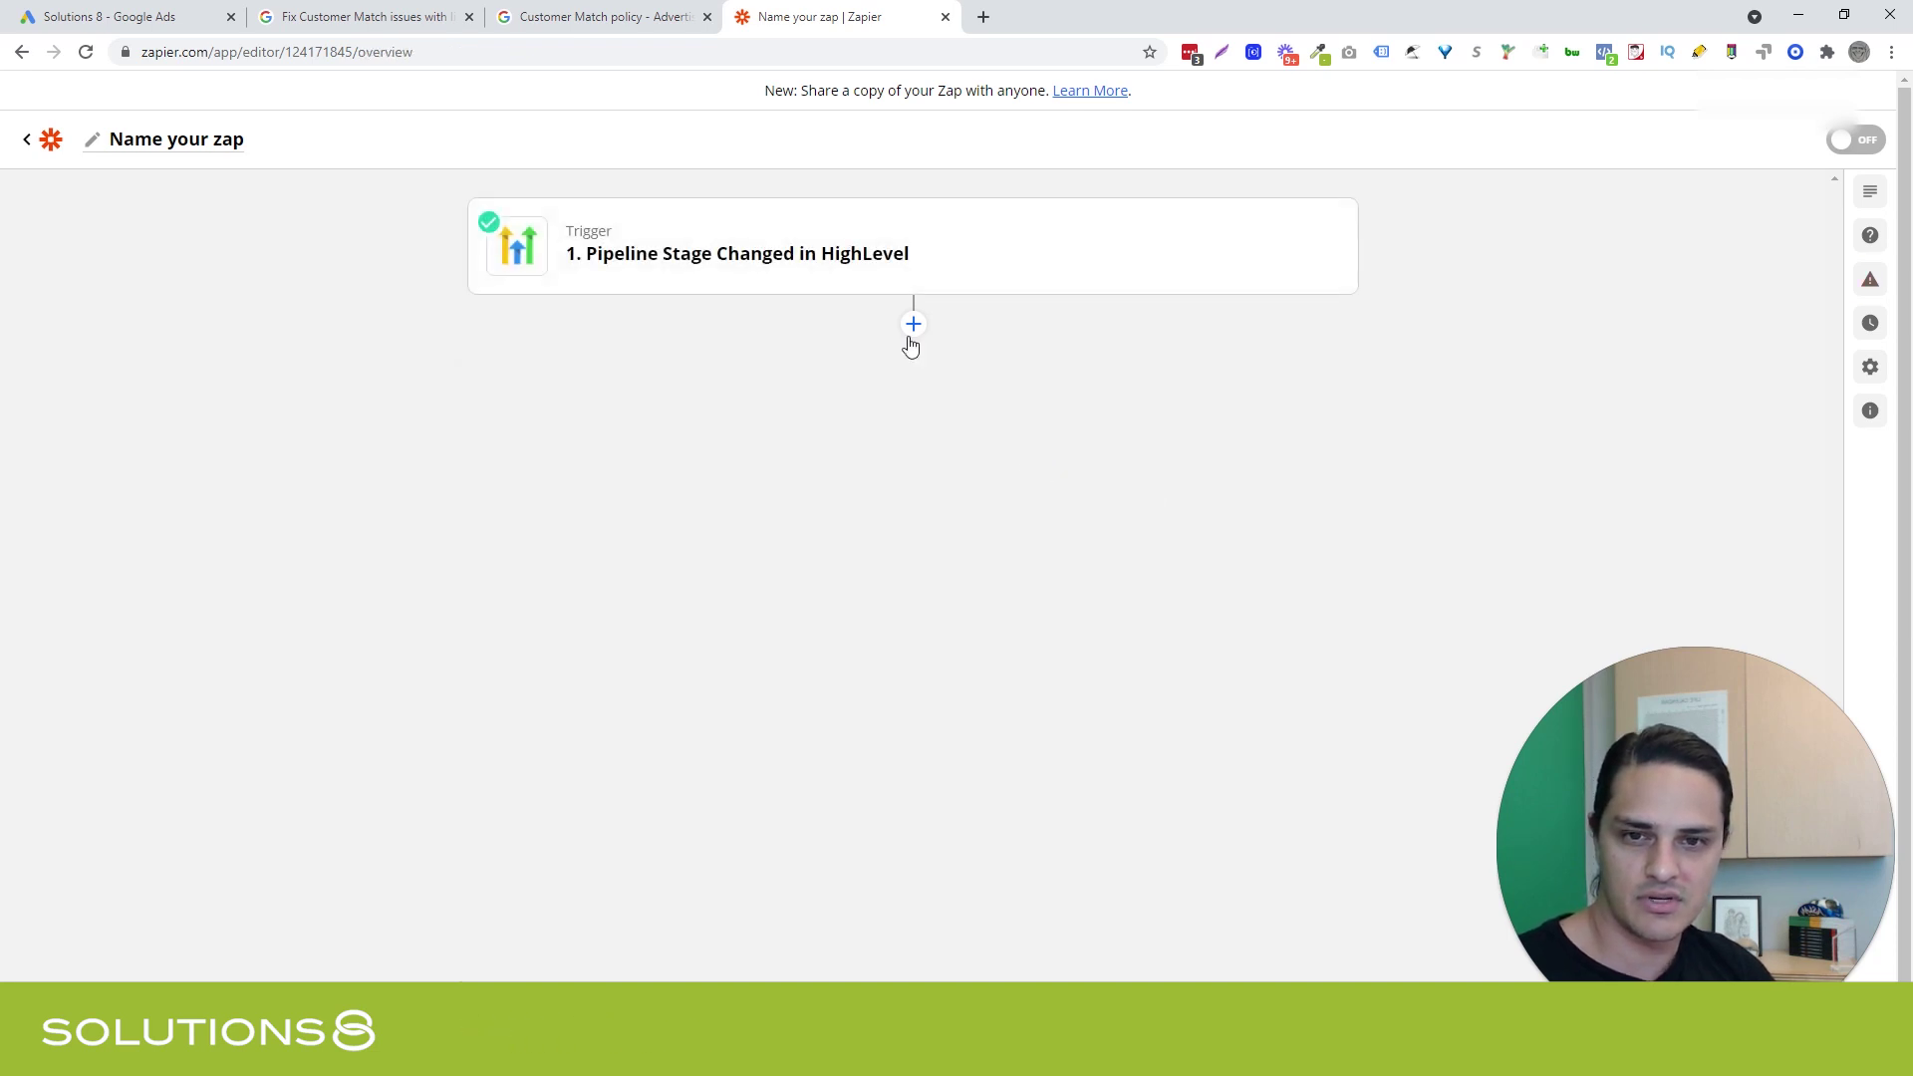
# Step: Add a new Google Ads action after the trigger with the event Add Contact to Customer List
pyautogui.click(913, 324)
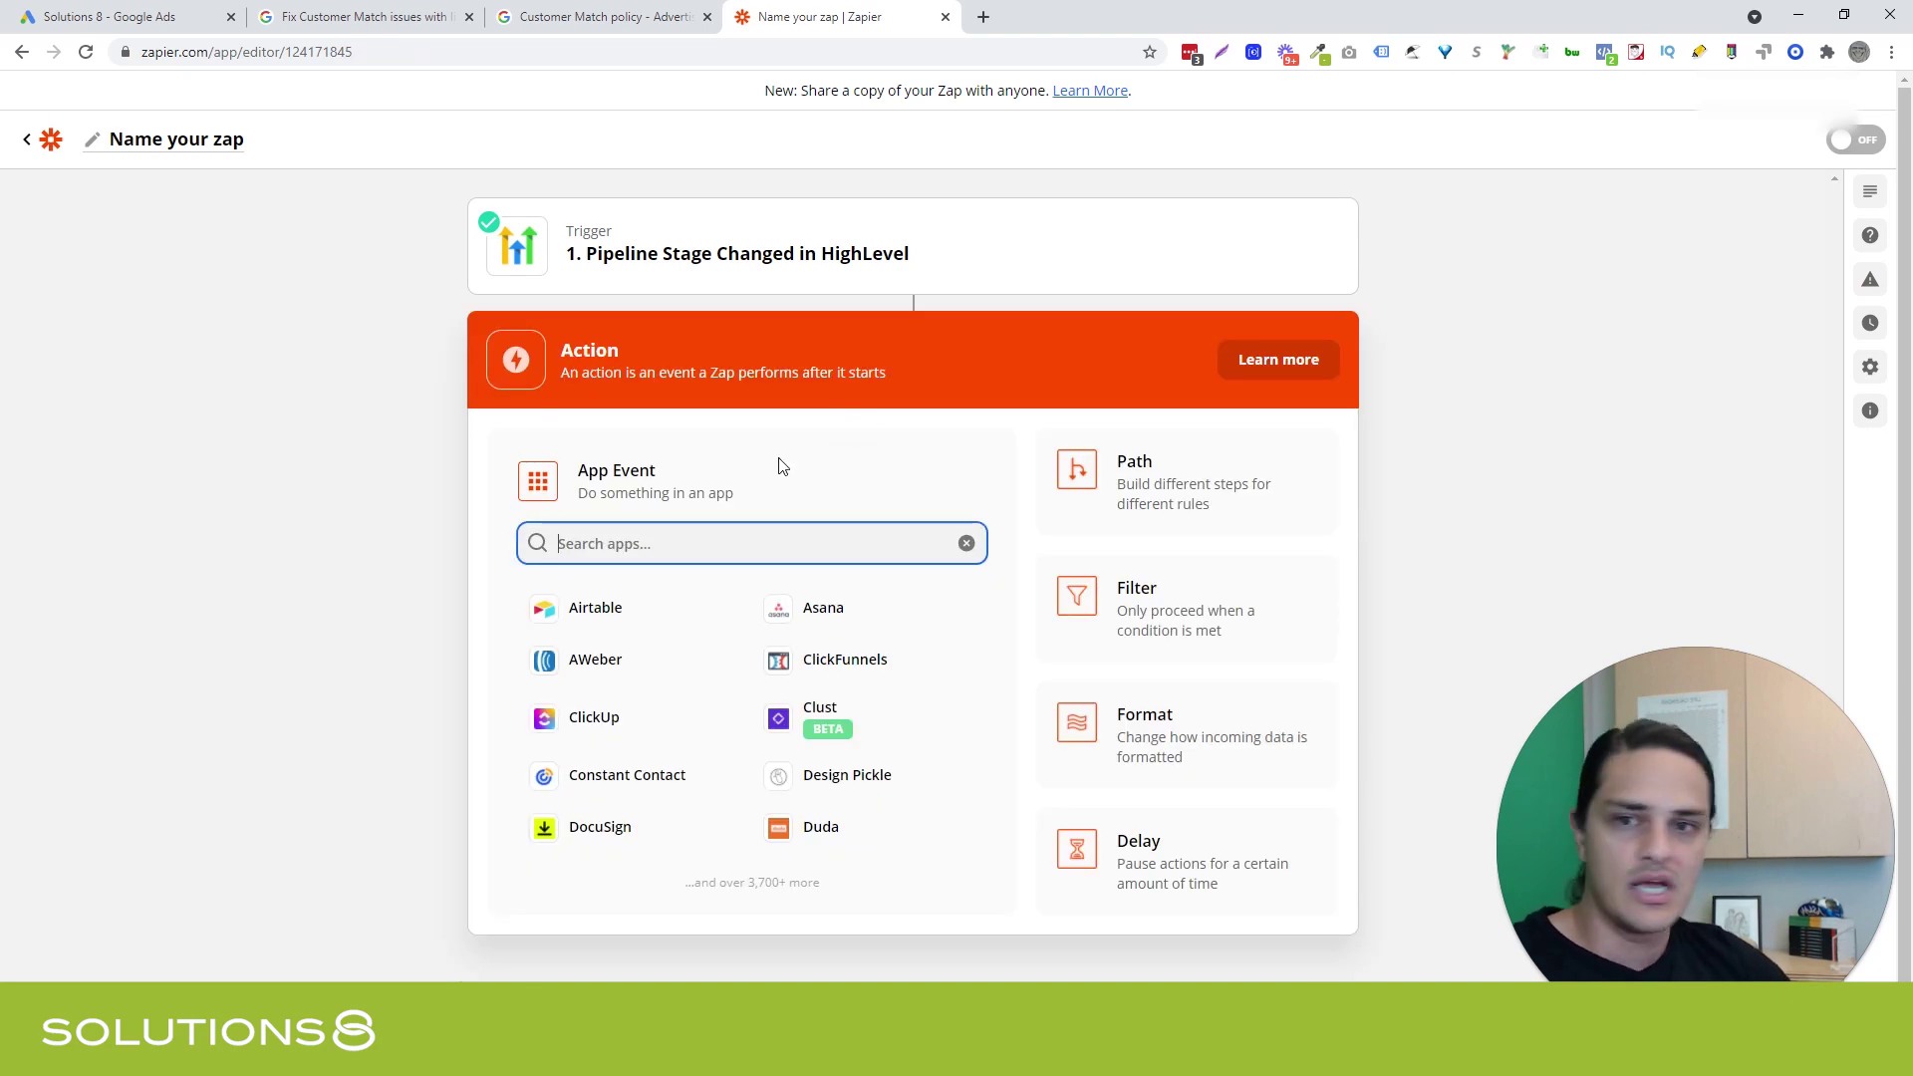
pyautogui.write('google')
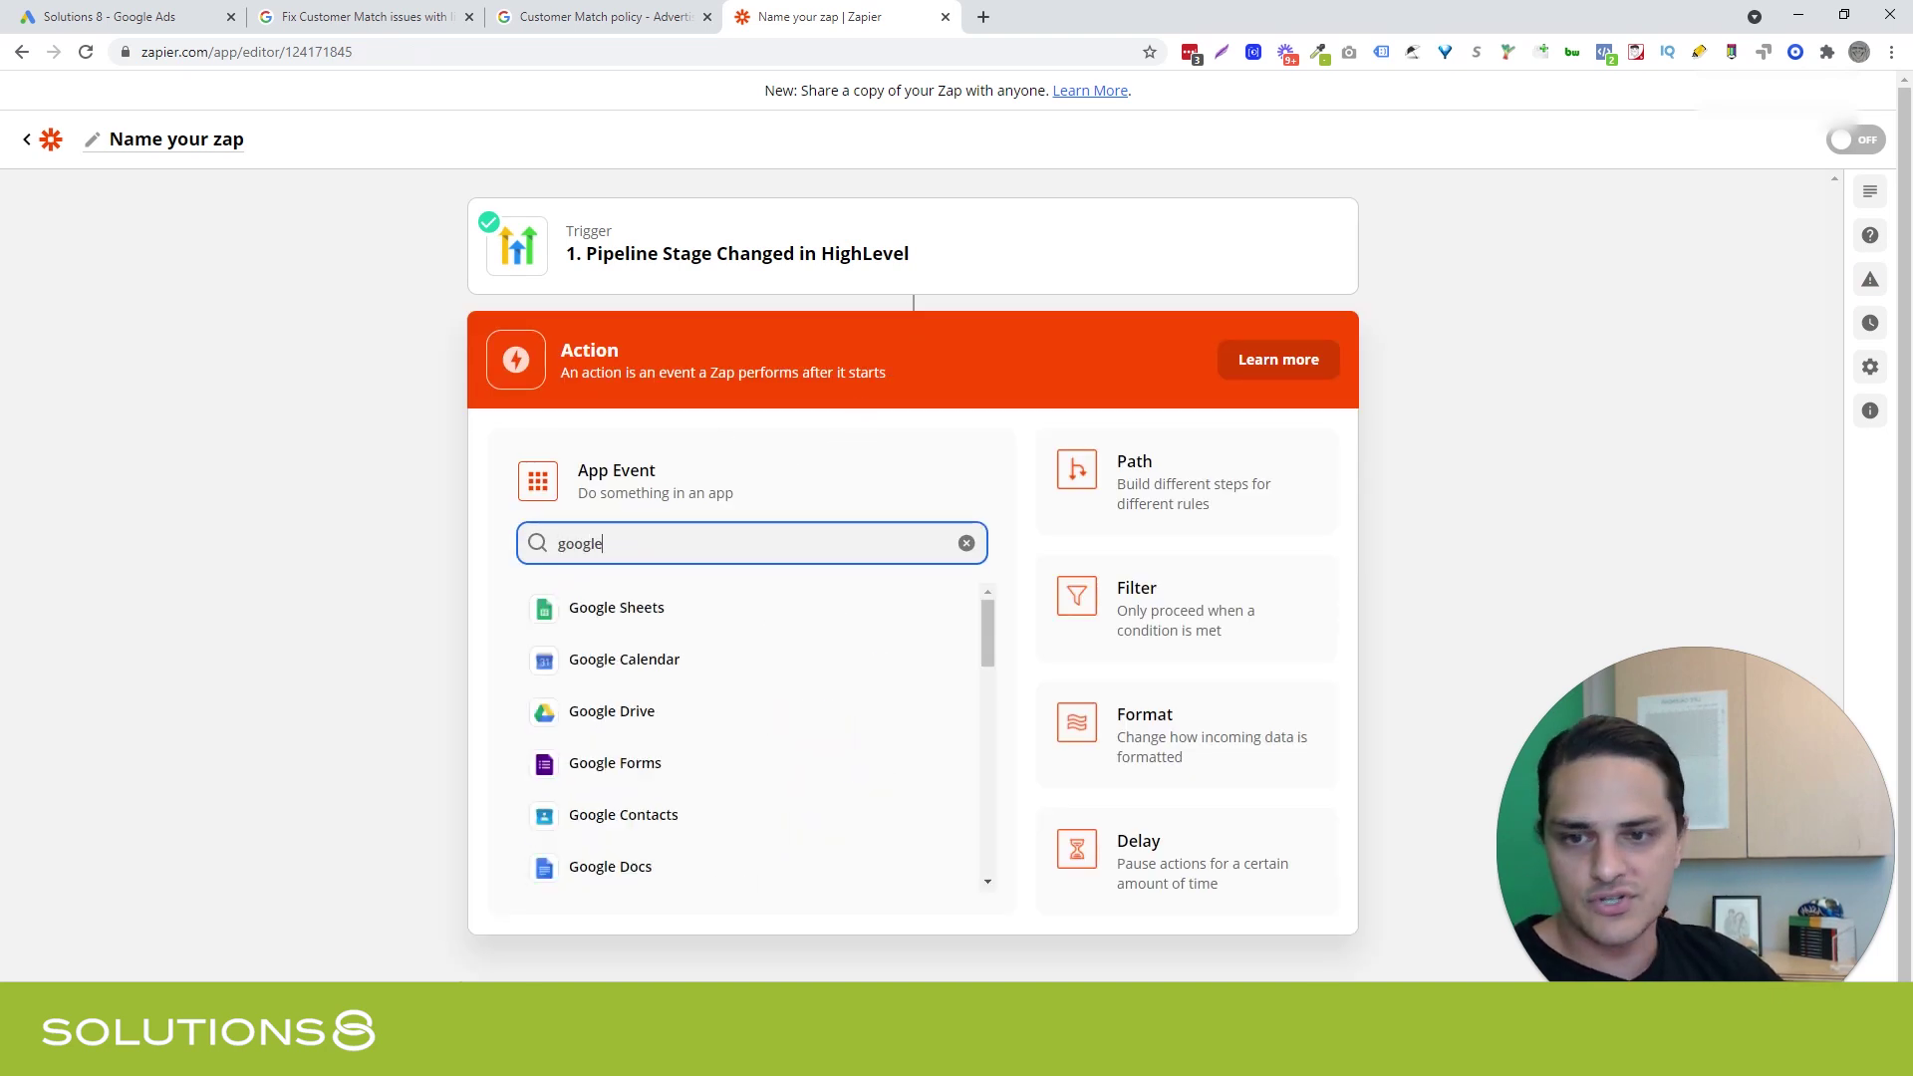
pyautogui.write(' ads')
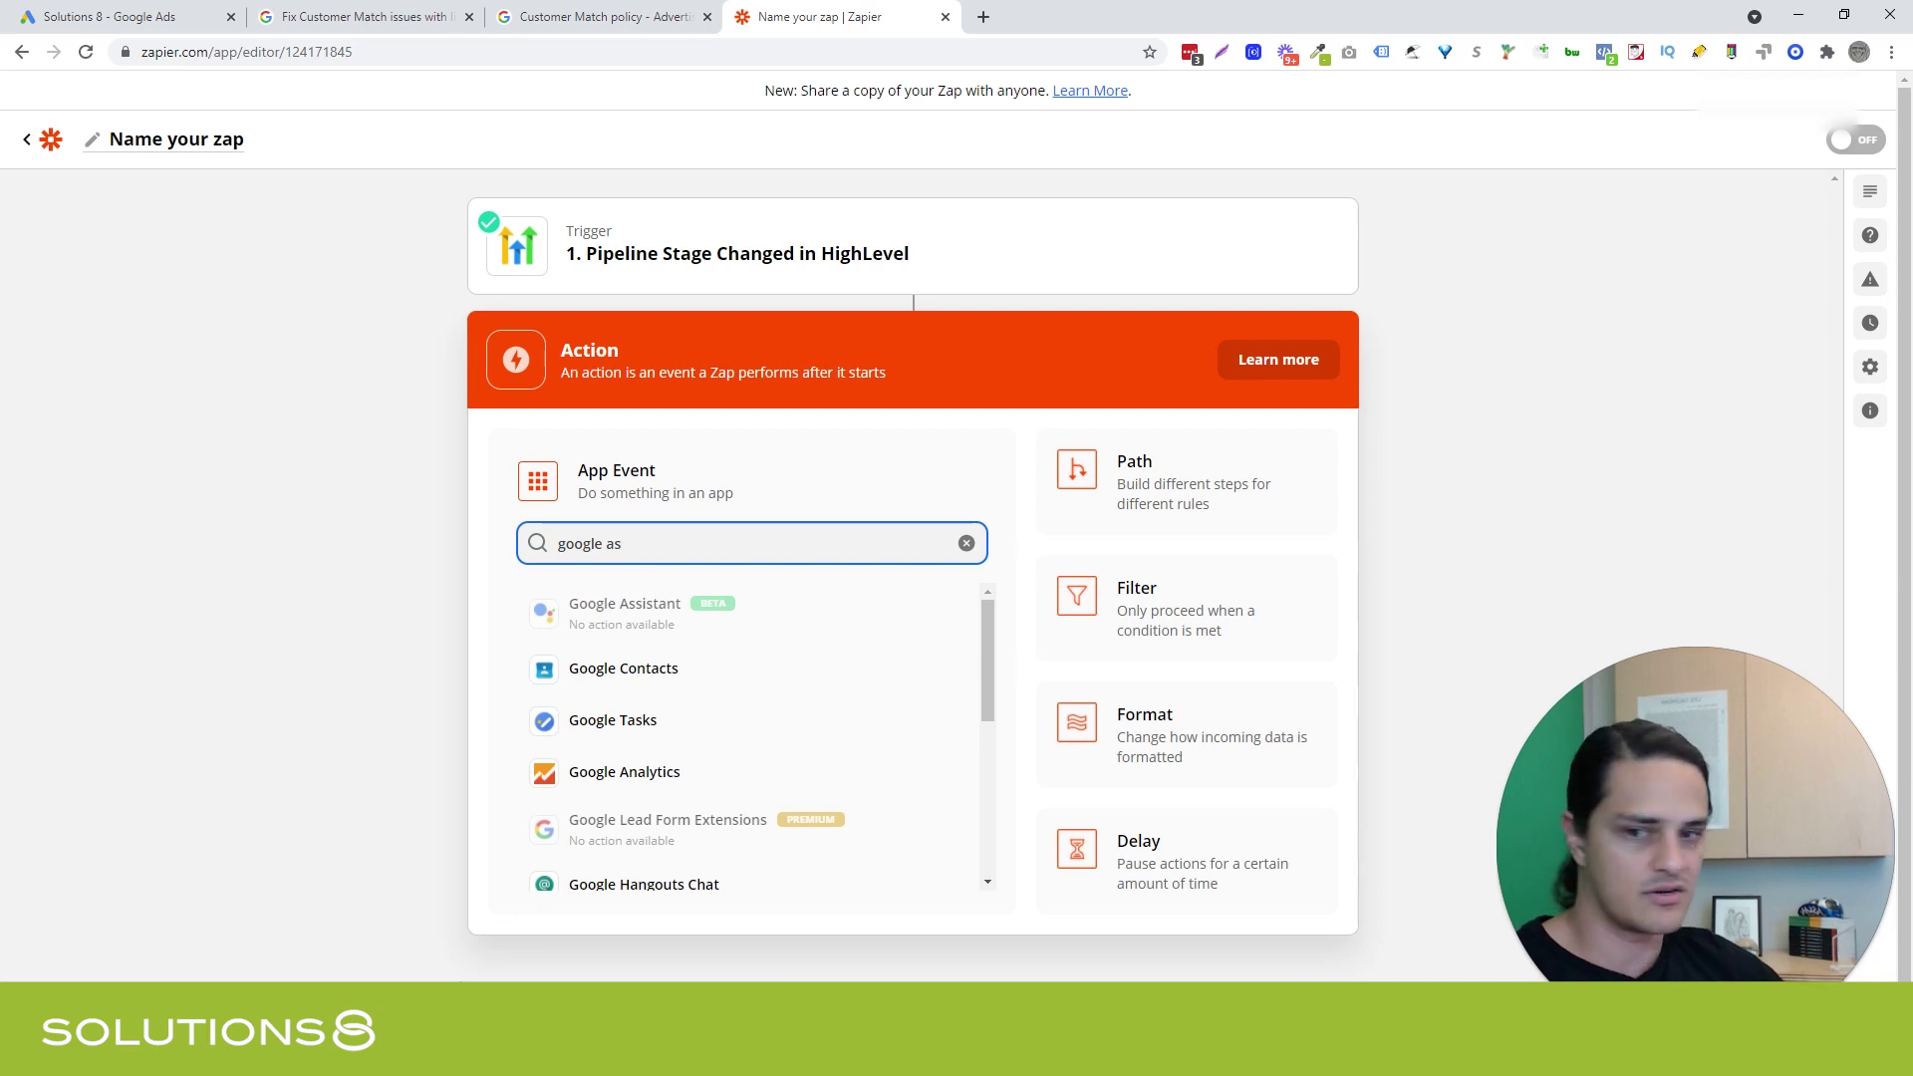
pyautogui.click(598, 613)
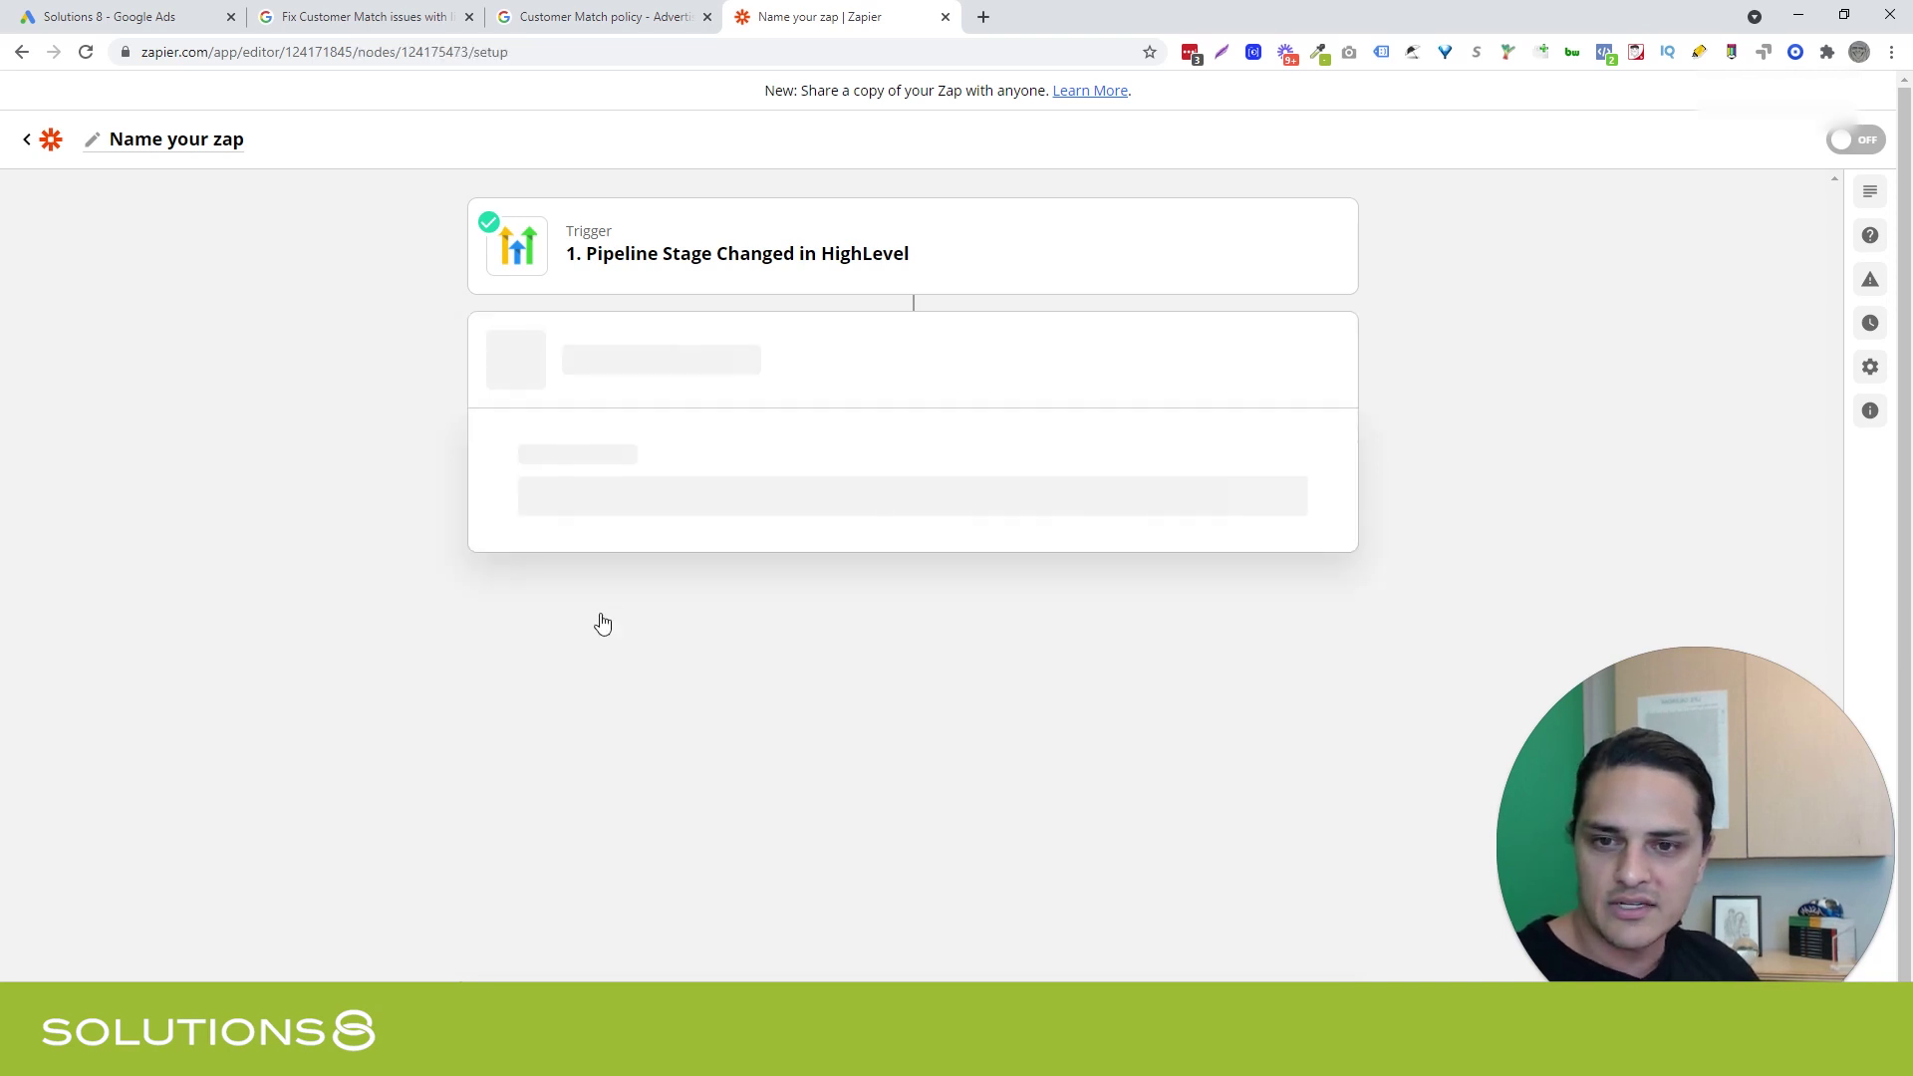
pyautogui.click(671, 657)
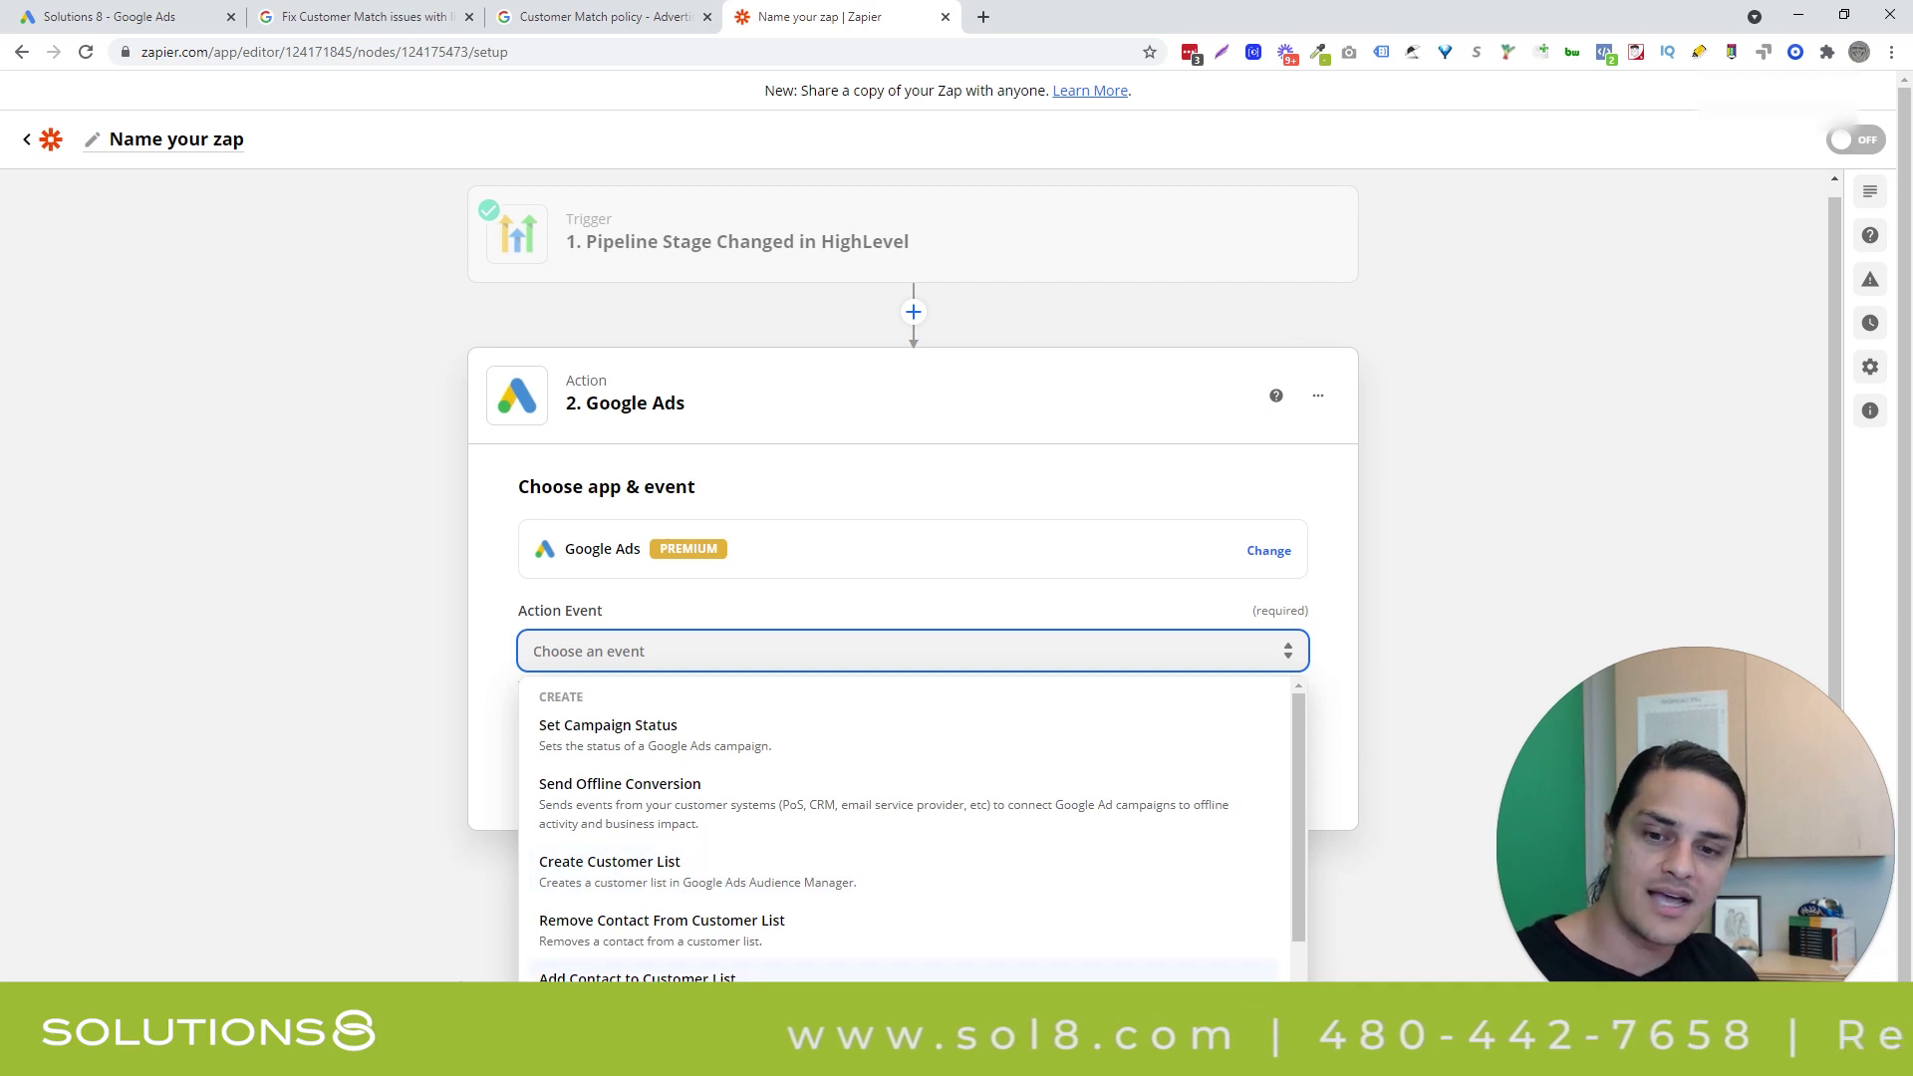
pyautogui.click(637, 978)
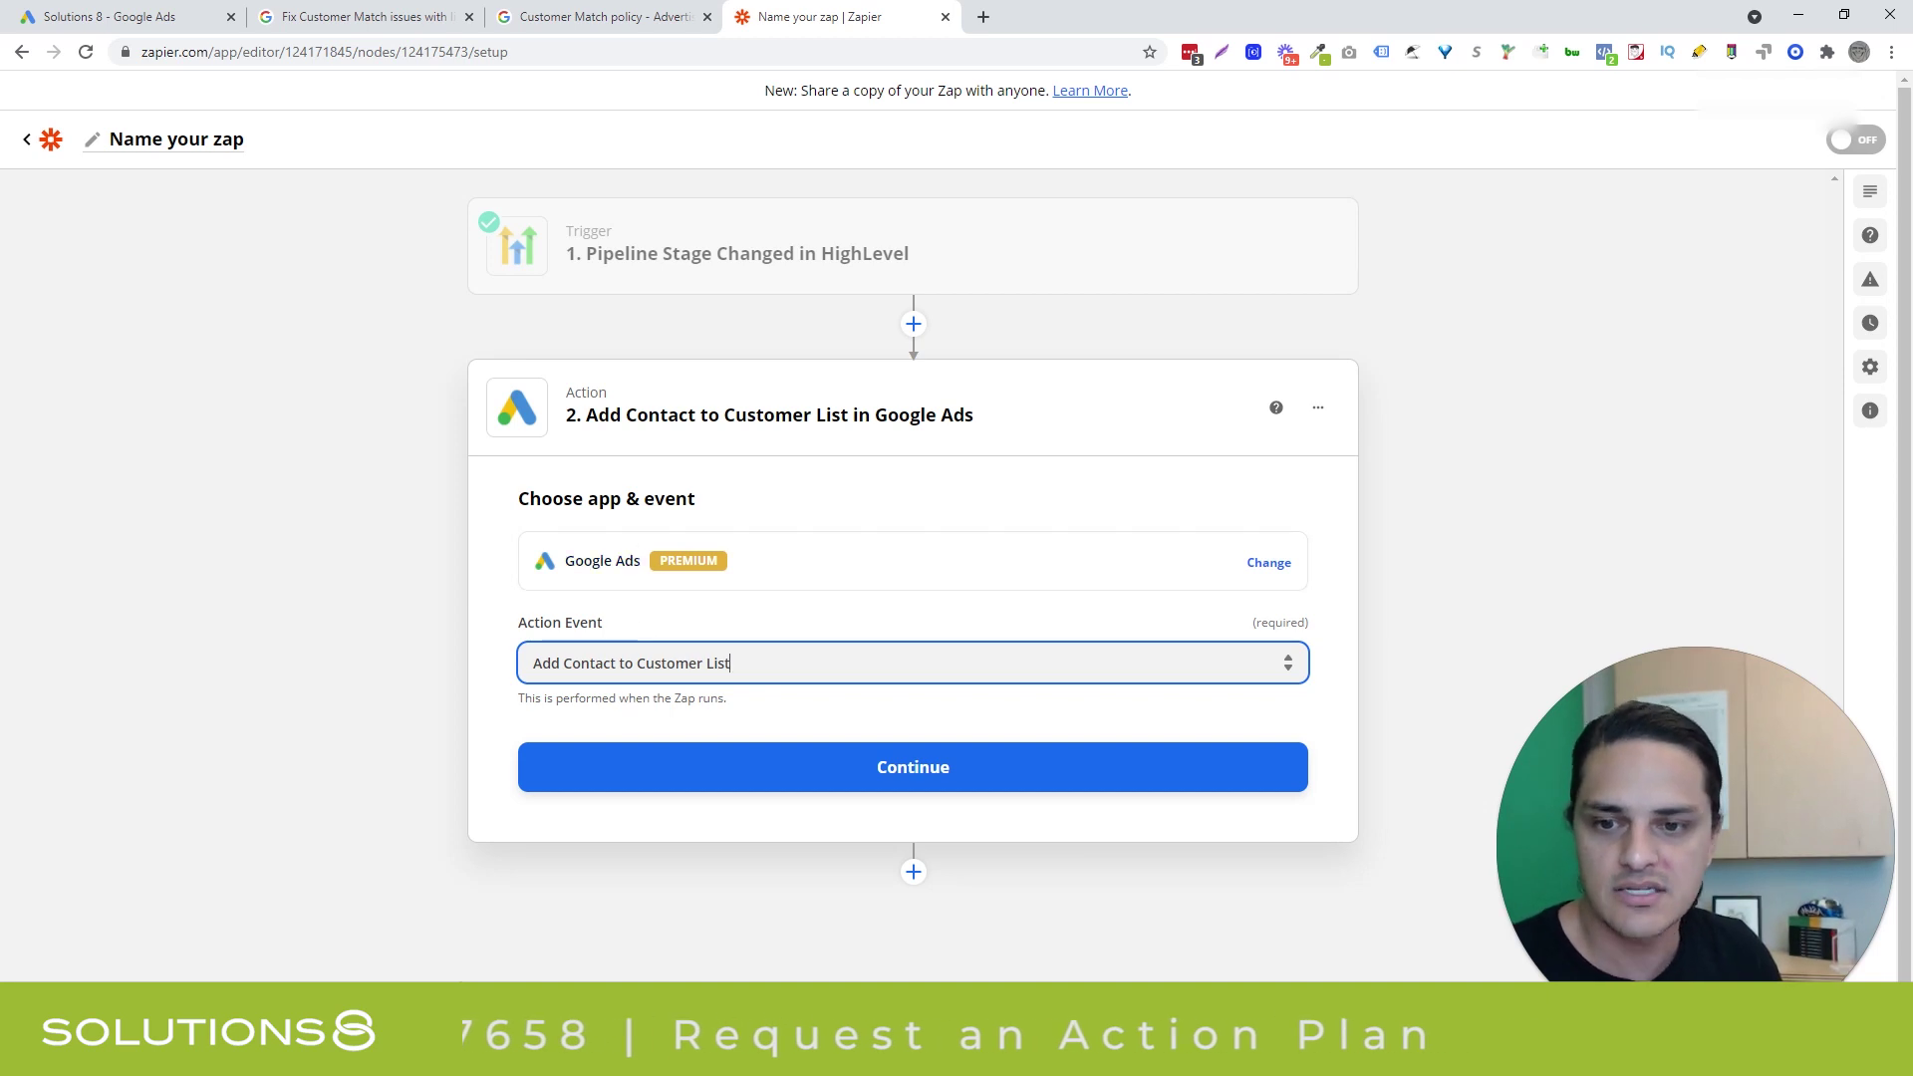
# Step: Confirm the action event and connect the action to the linked Google Ads account
pyautogui.click(873, 761)
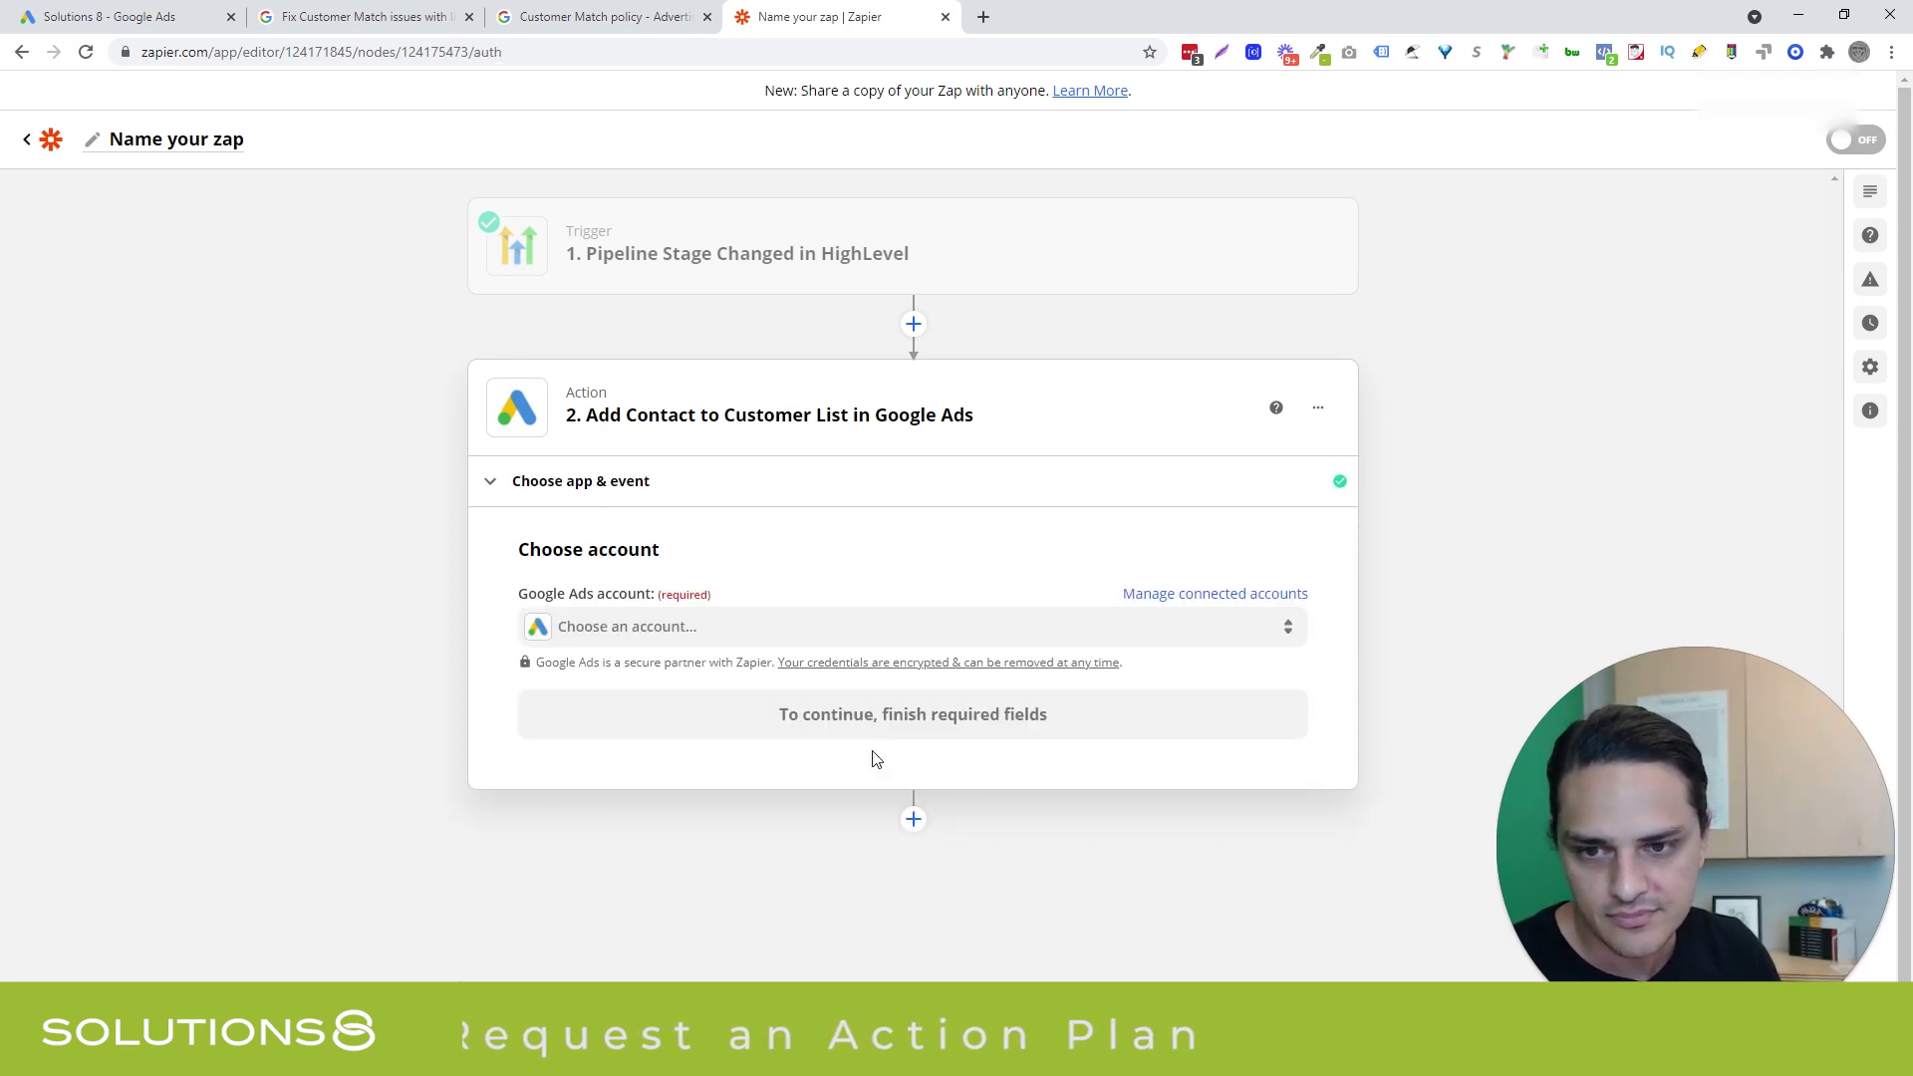
pyautogui.click(721, 646)
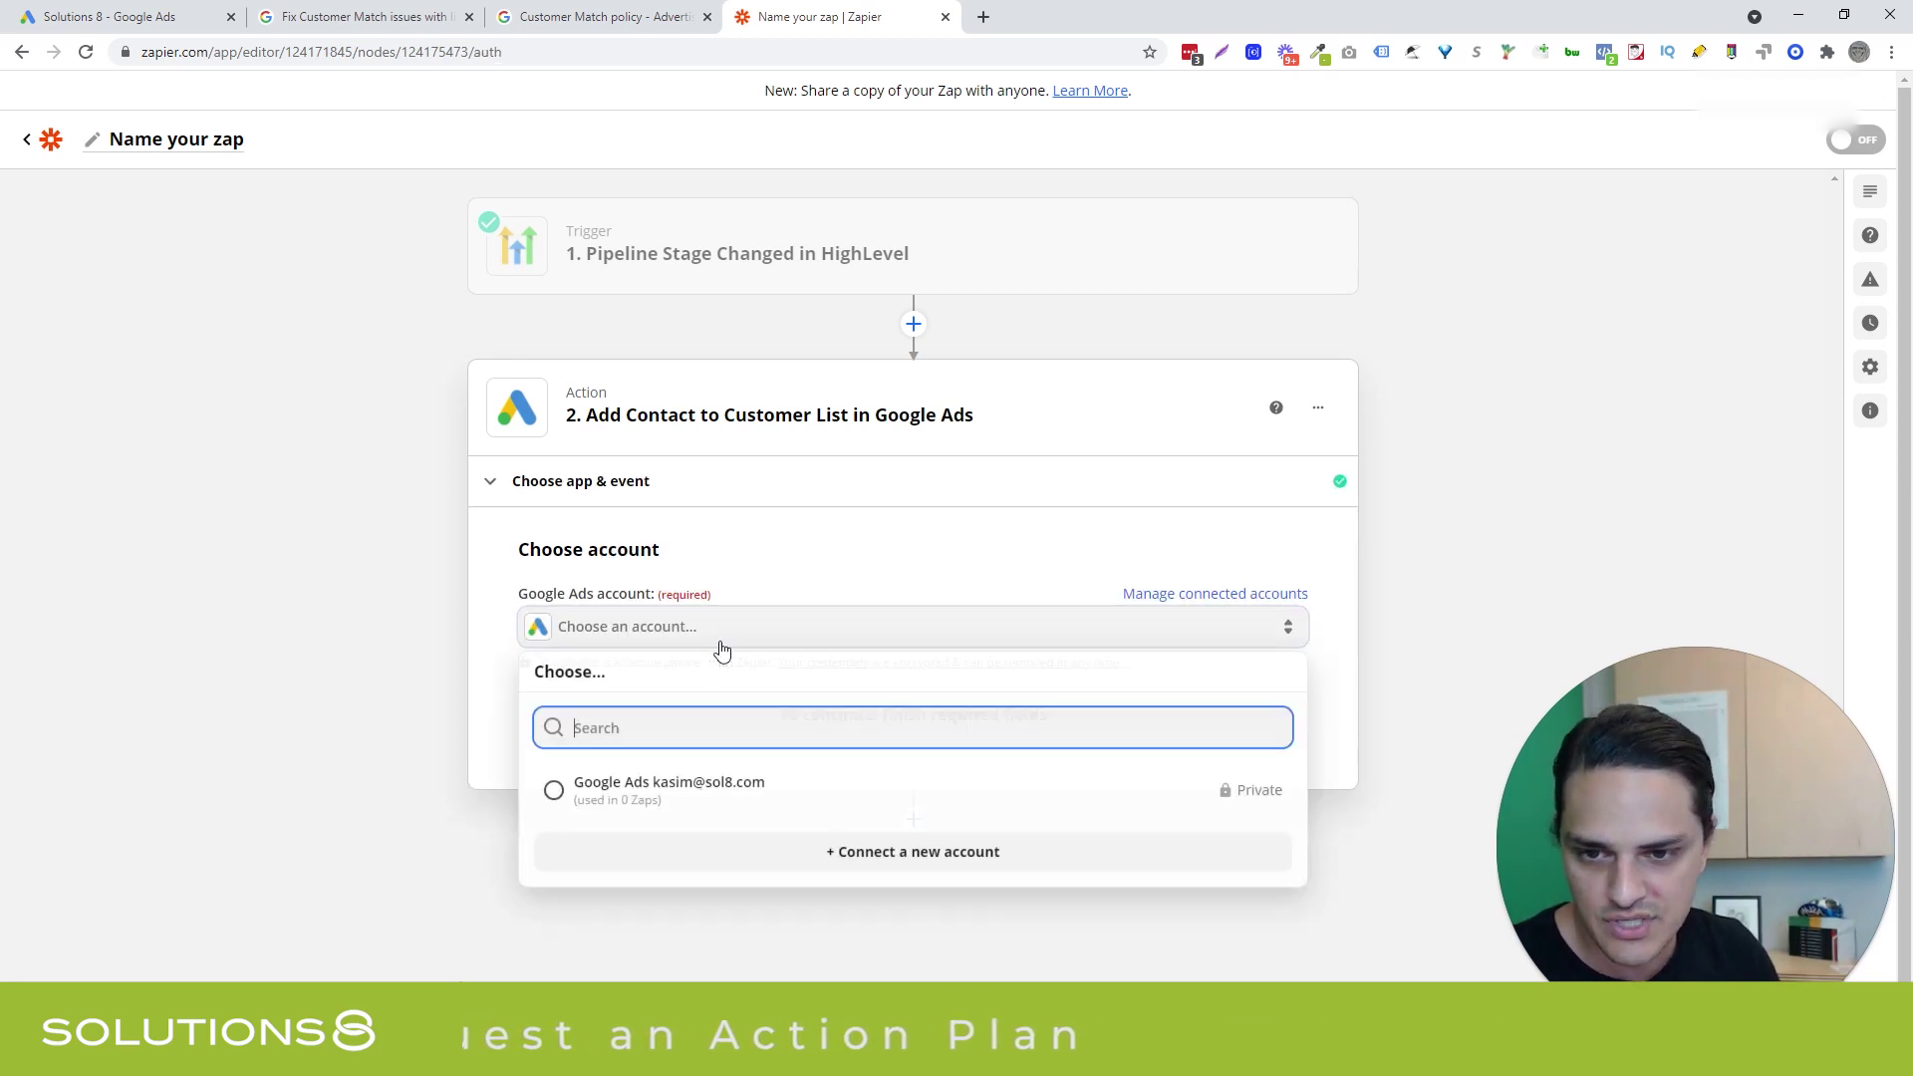
pyautogui.click(666, 802)
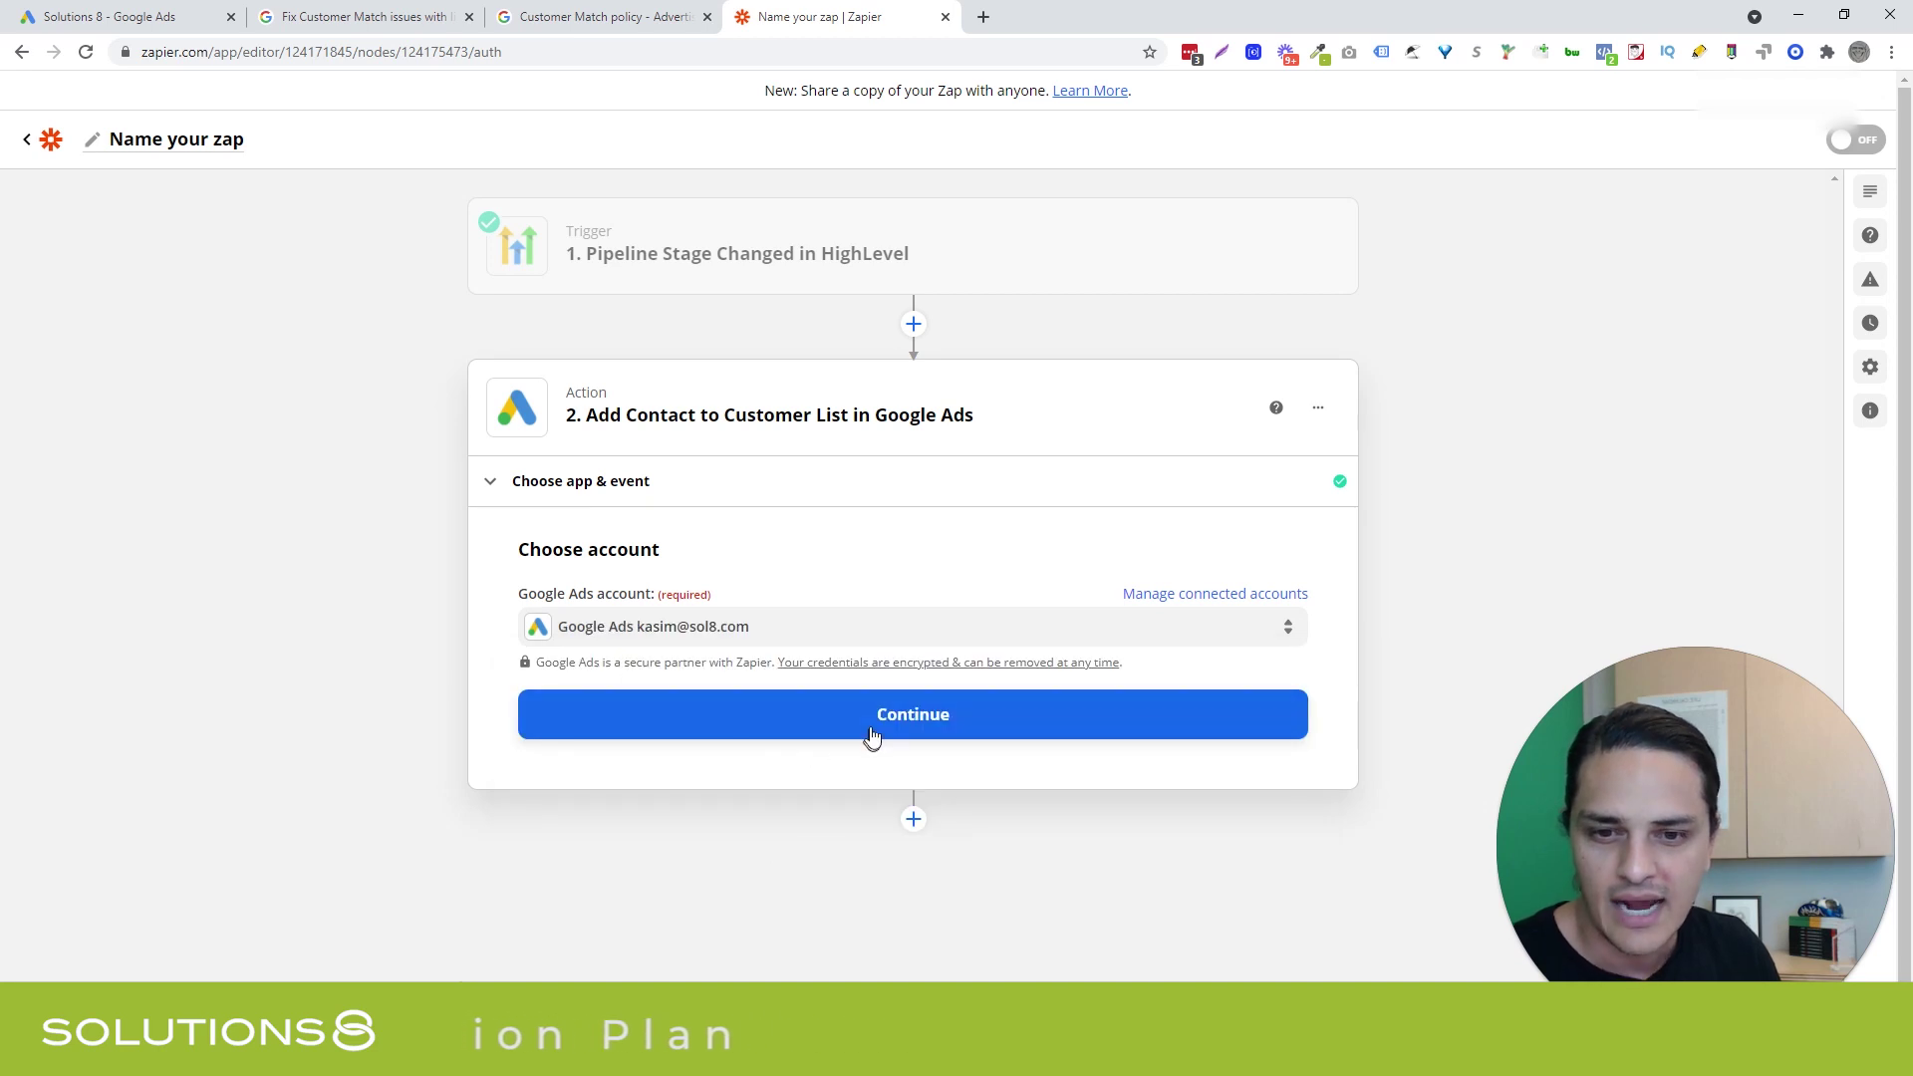
pyautogui.click(872, 734)
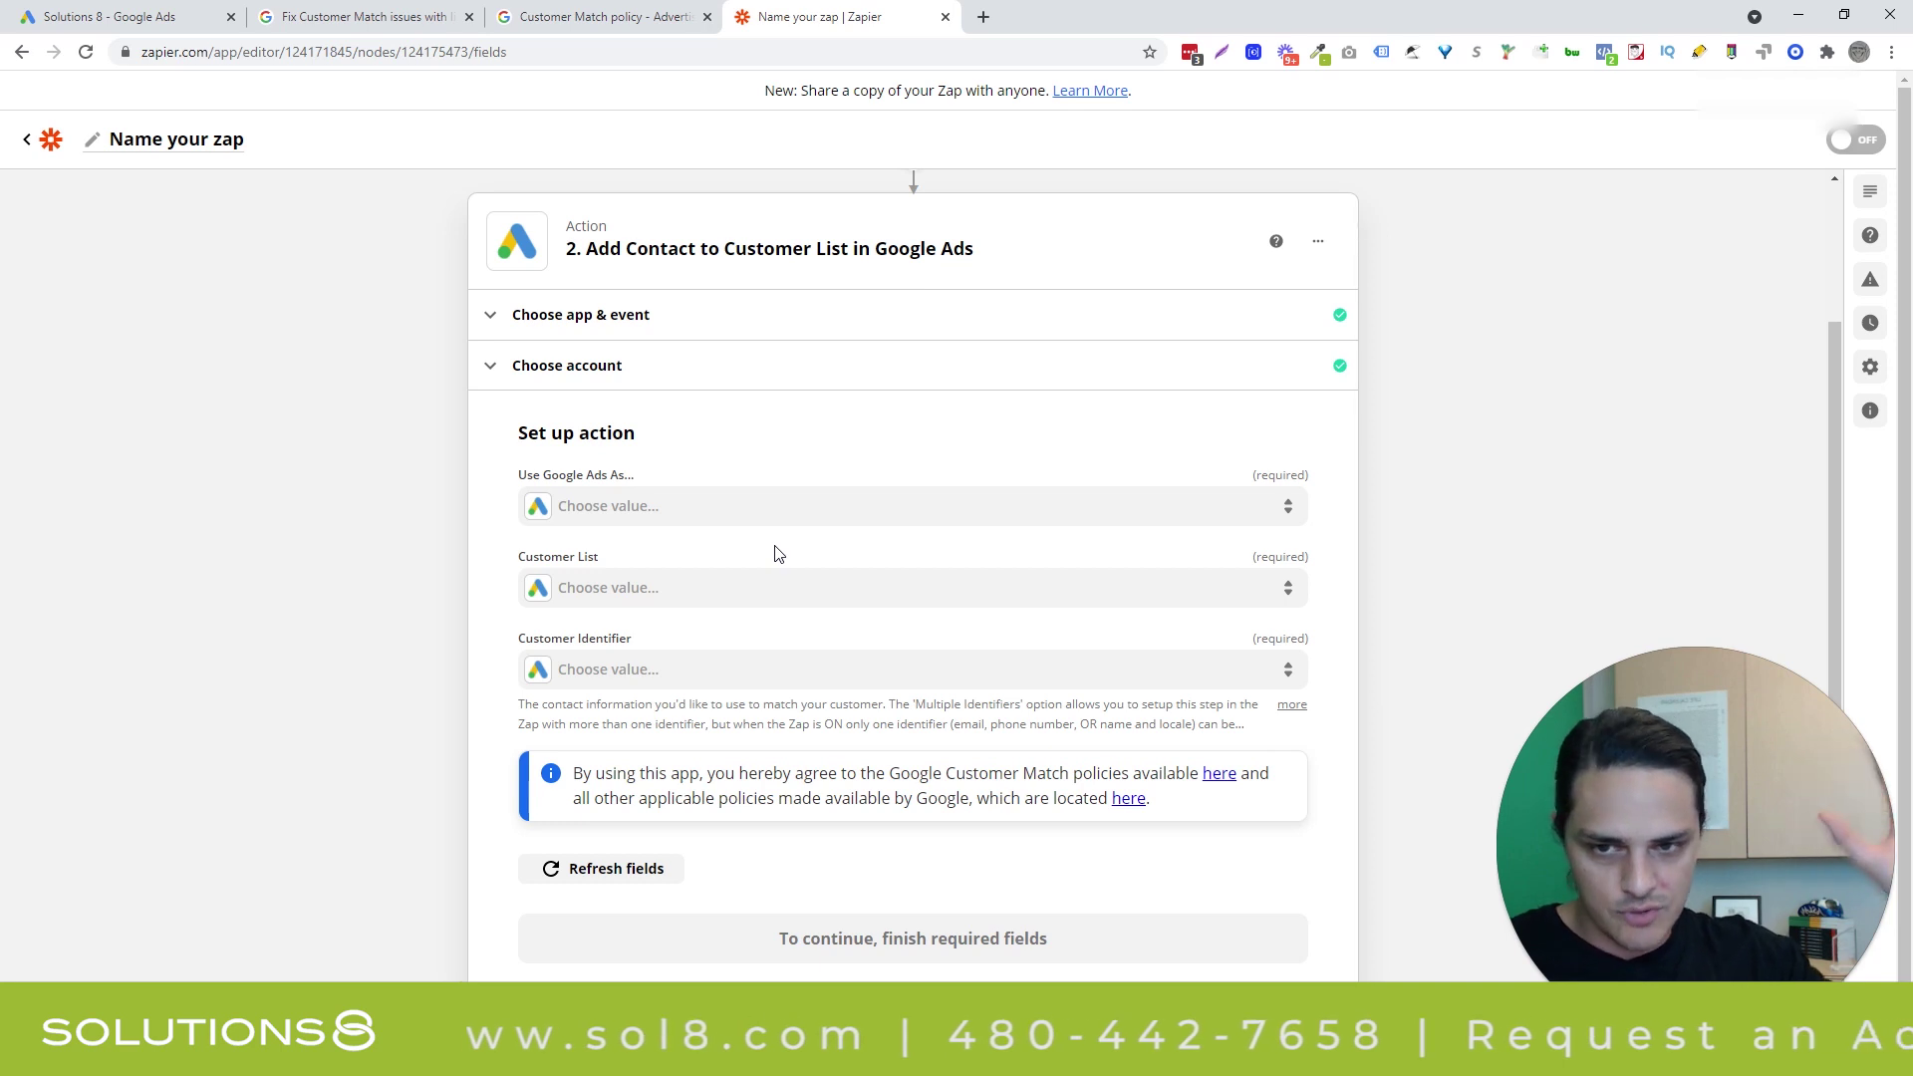
# Step: Set Use Google Ads As to Solutions 8 and open the page to approve Zapier as data partner
pyautogui.click(763, 508)
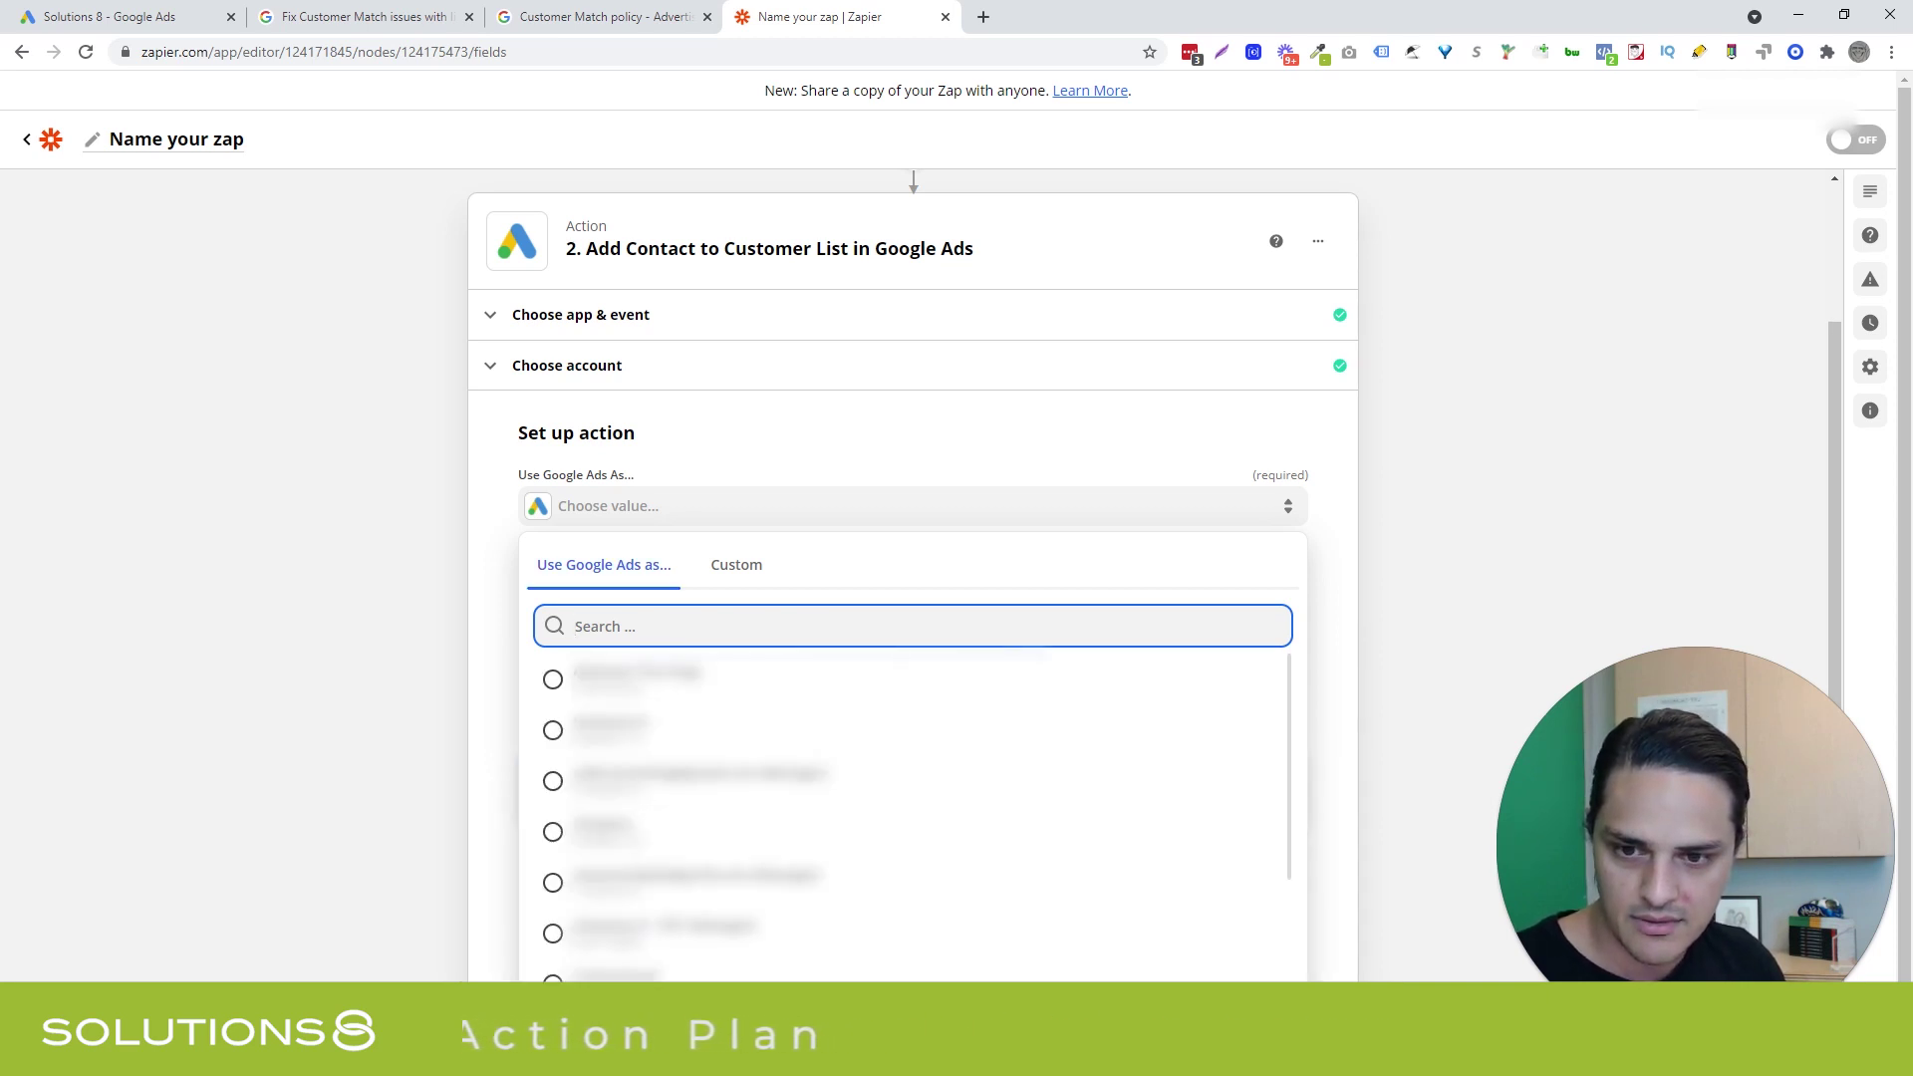
pyautogui.press('Return')
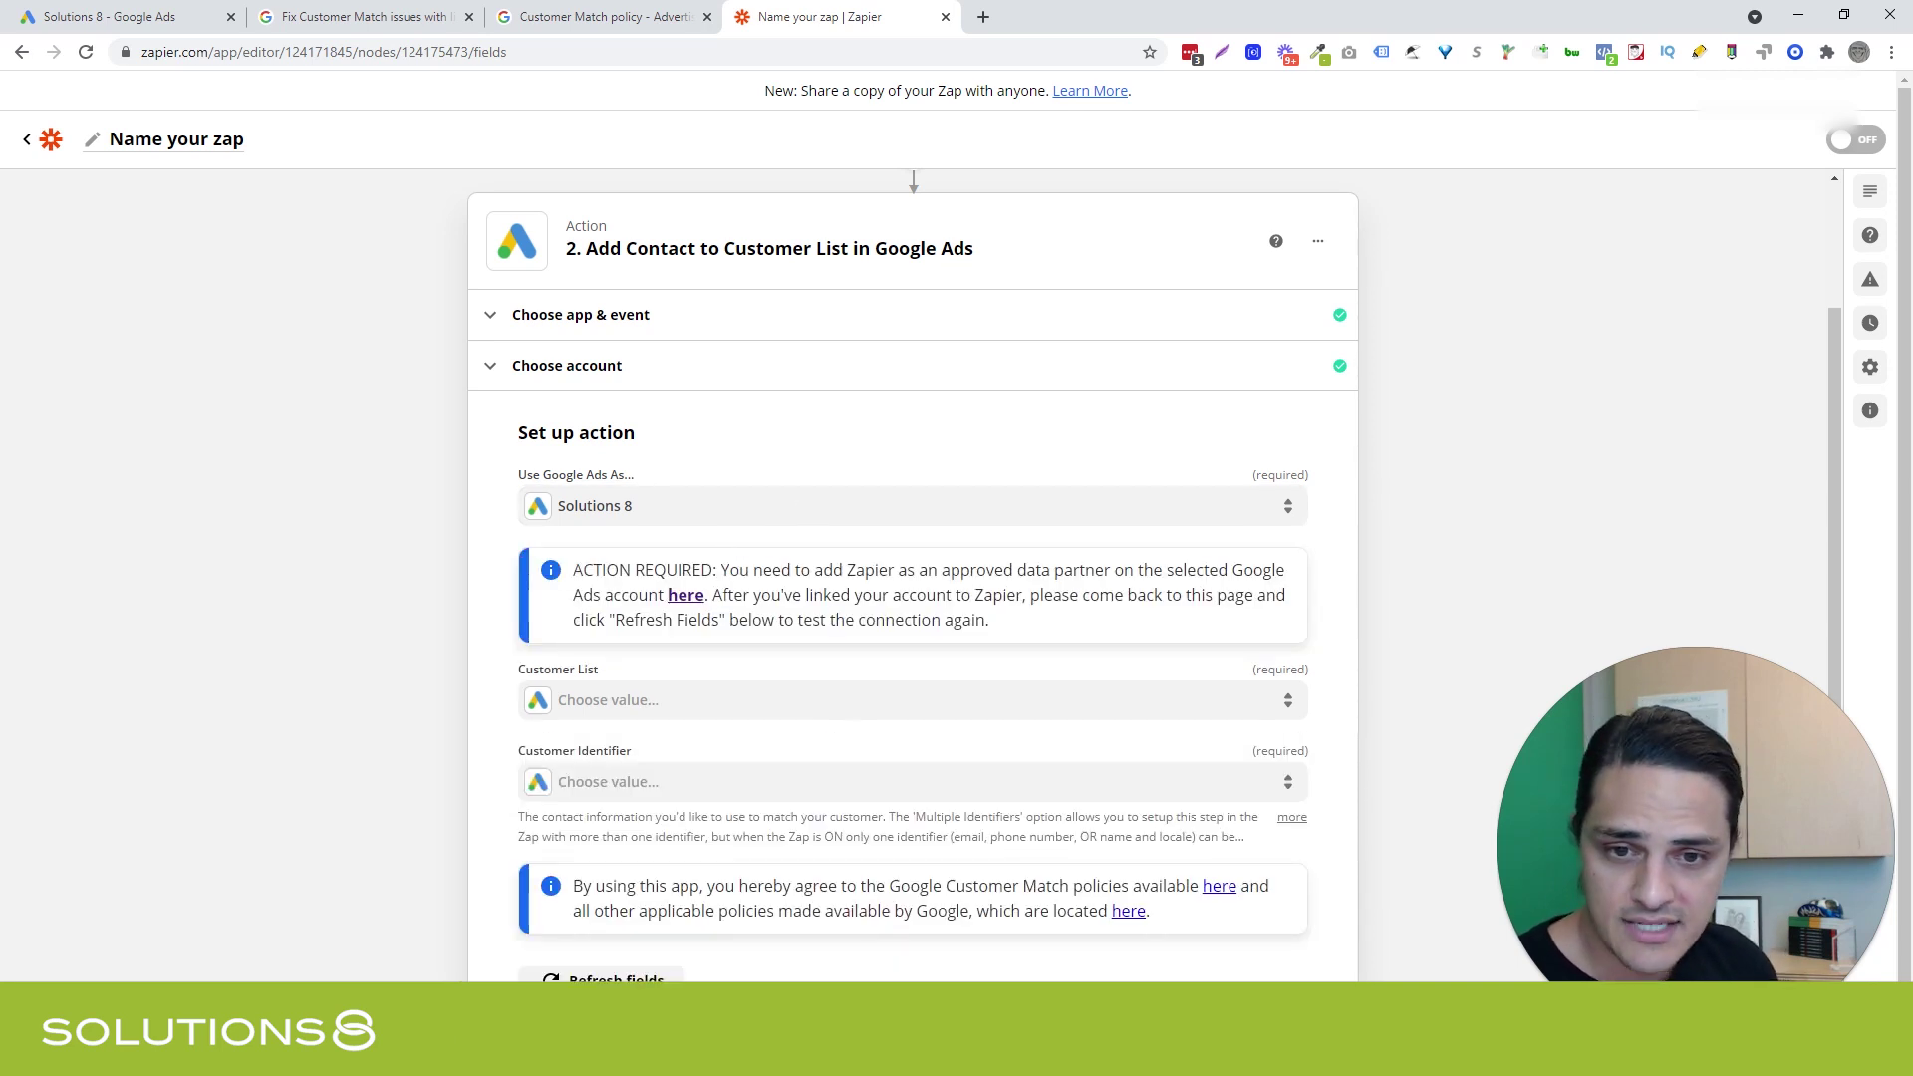
pyautogui.click(686, 596)
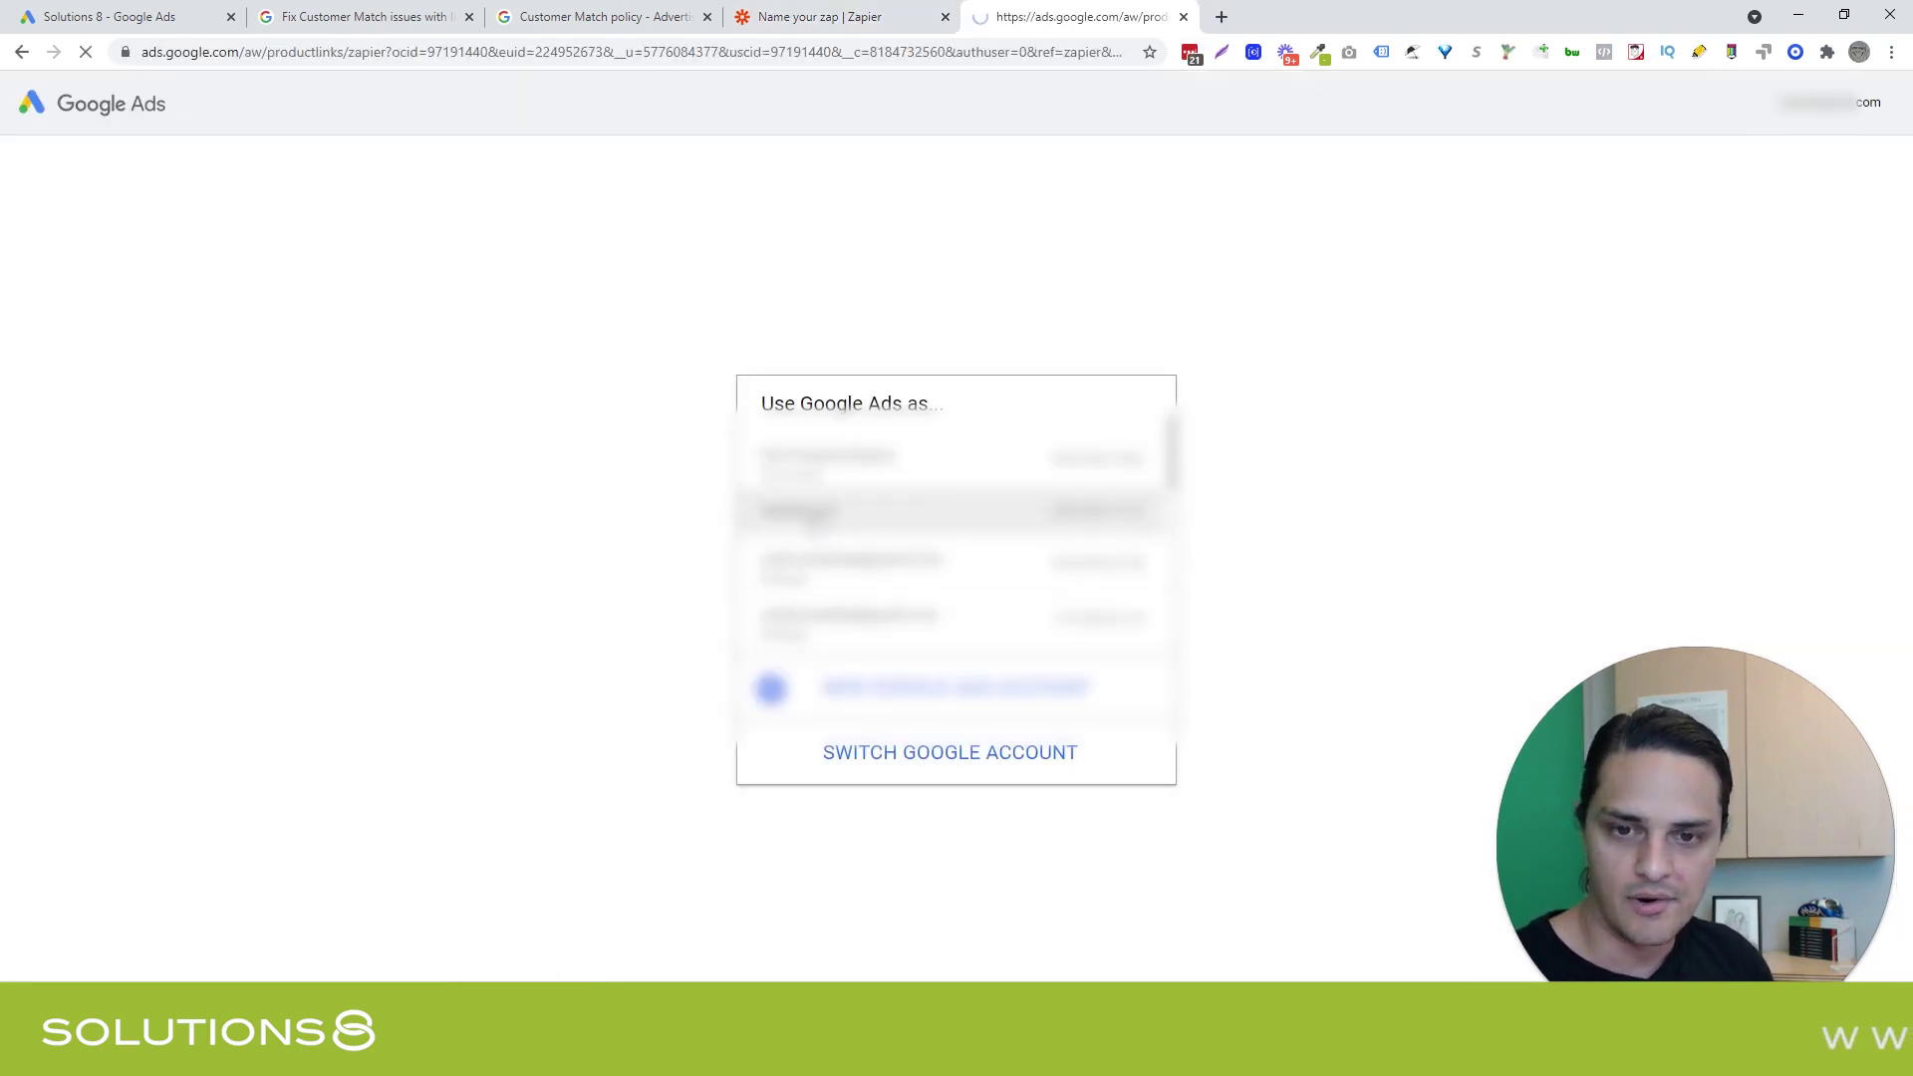
# Step: Link the chosen Google Ads account to Zapier as a data partner and confirm
pyautogui.click(812, 513)
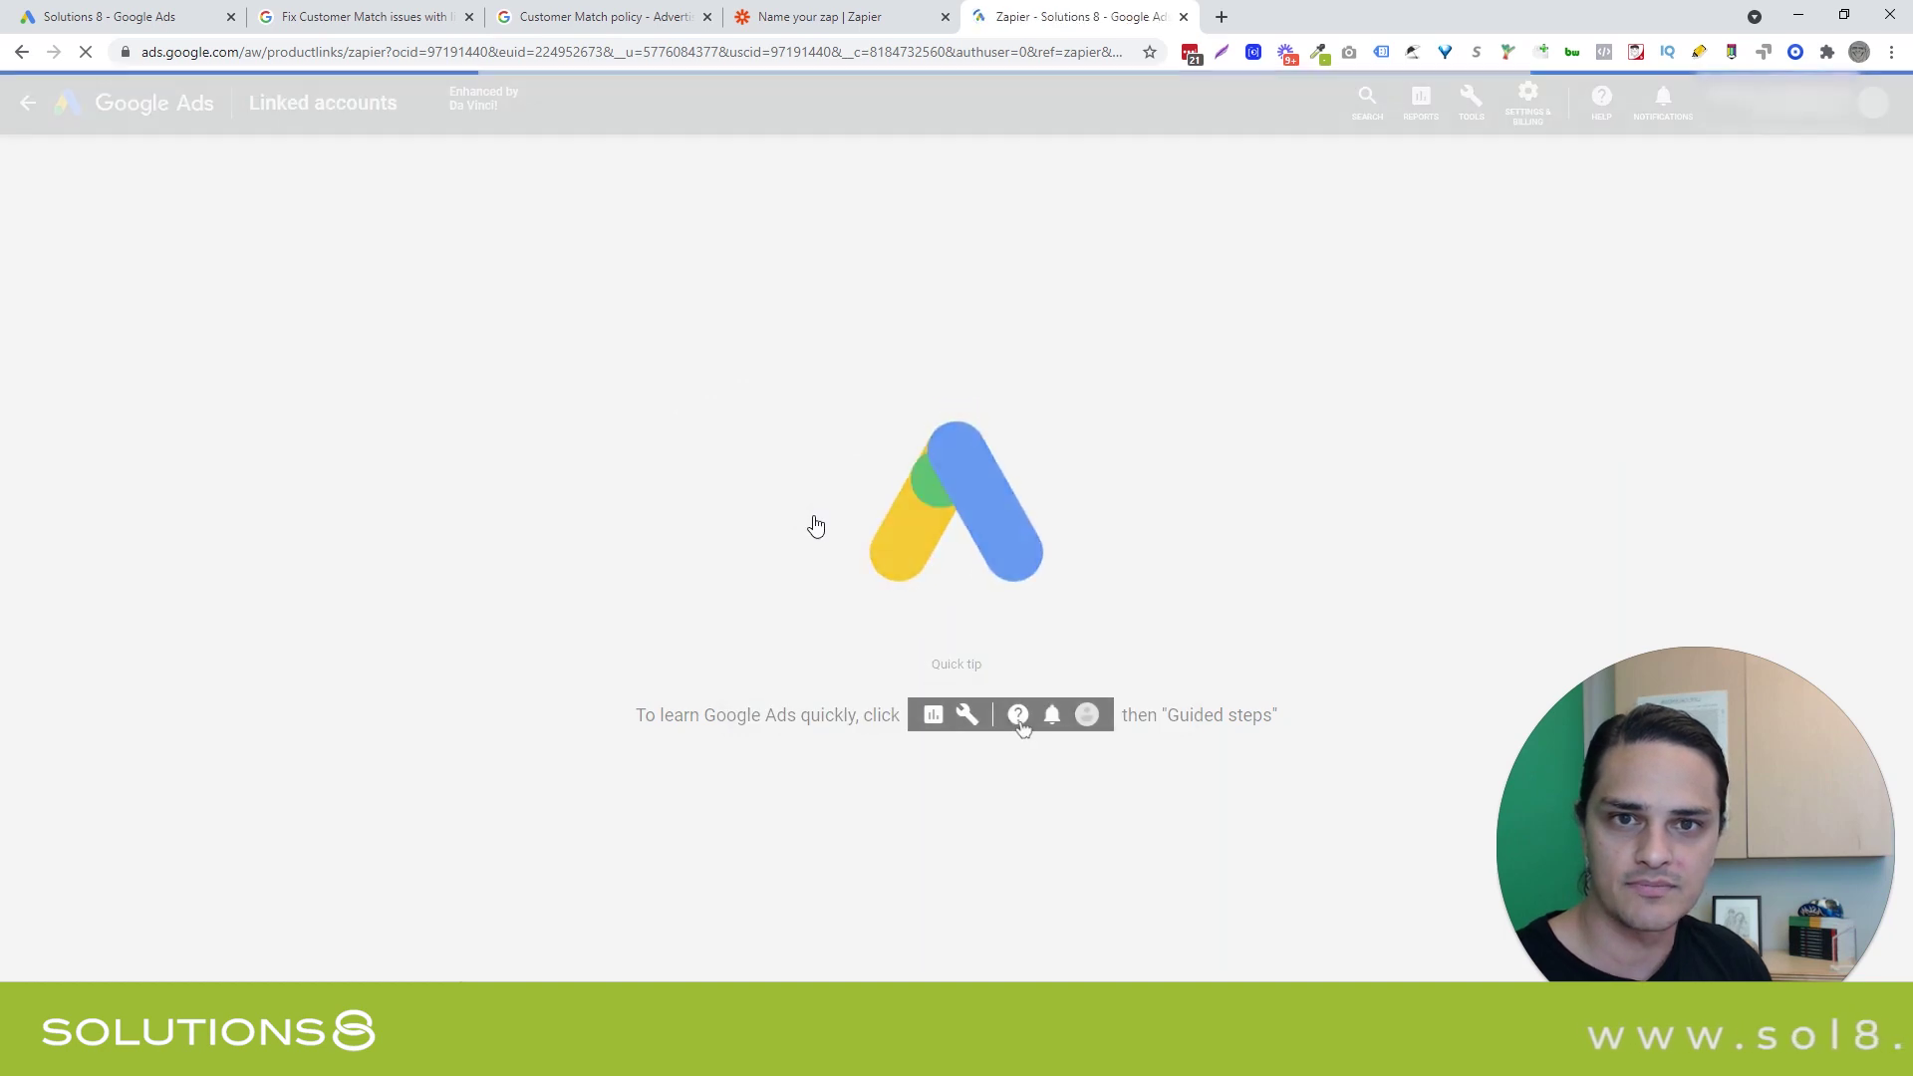
pyautogui.click(1327, 428)
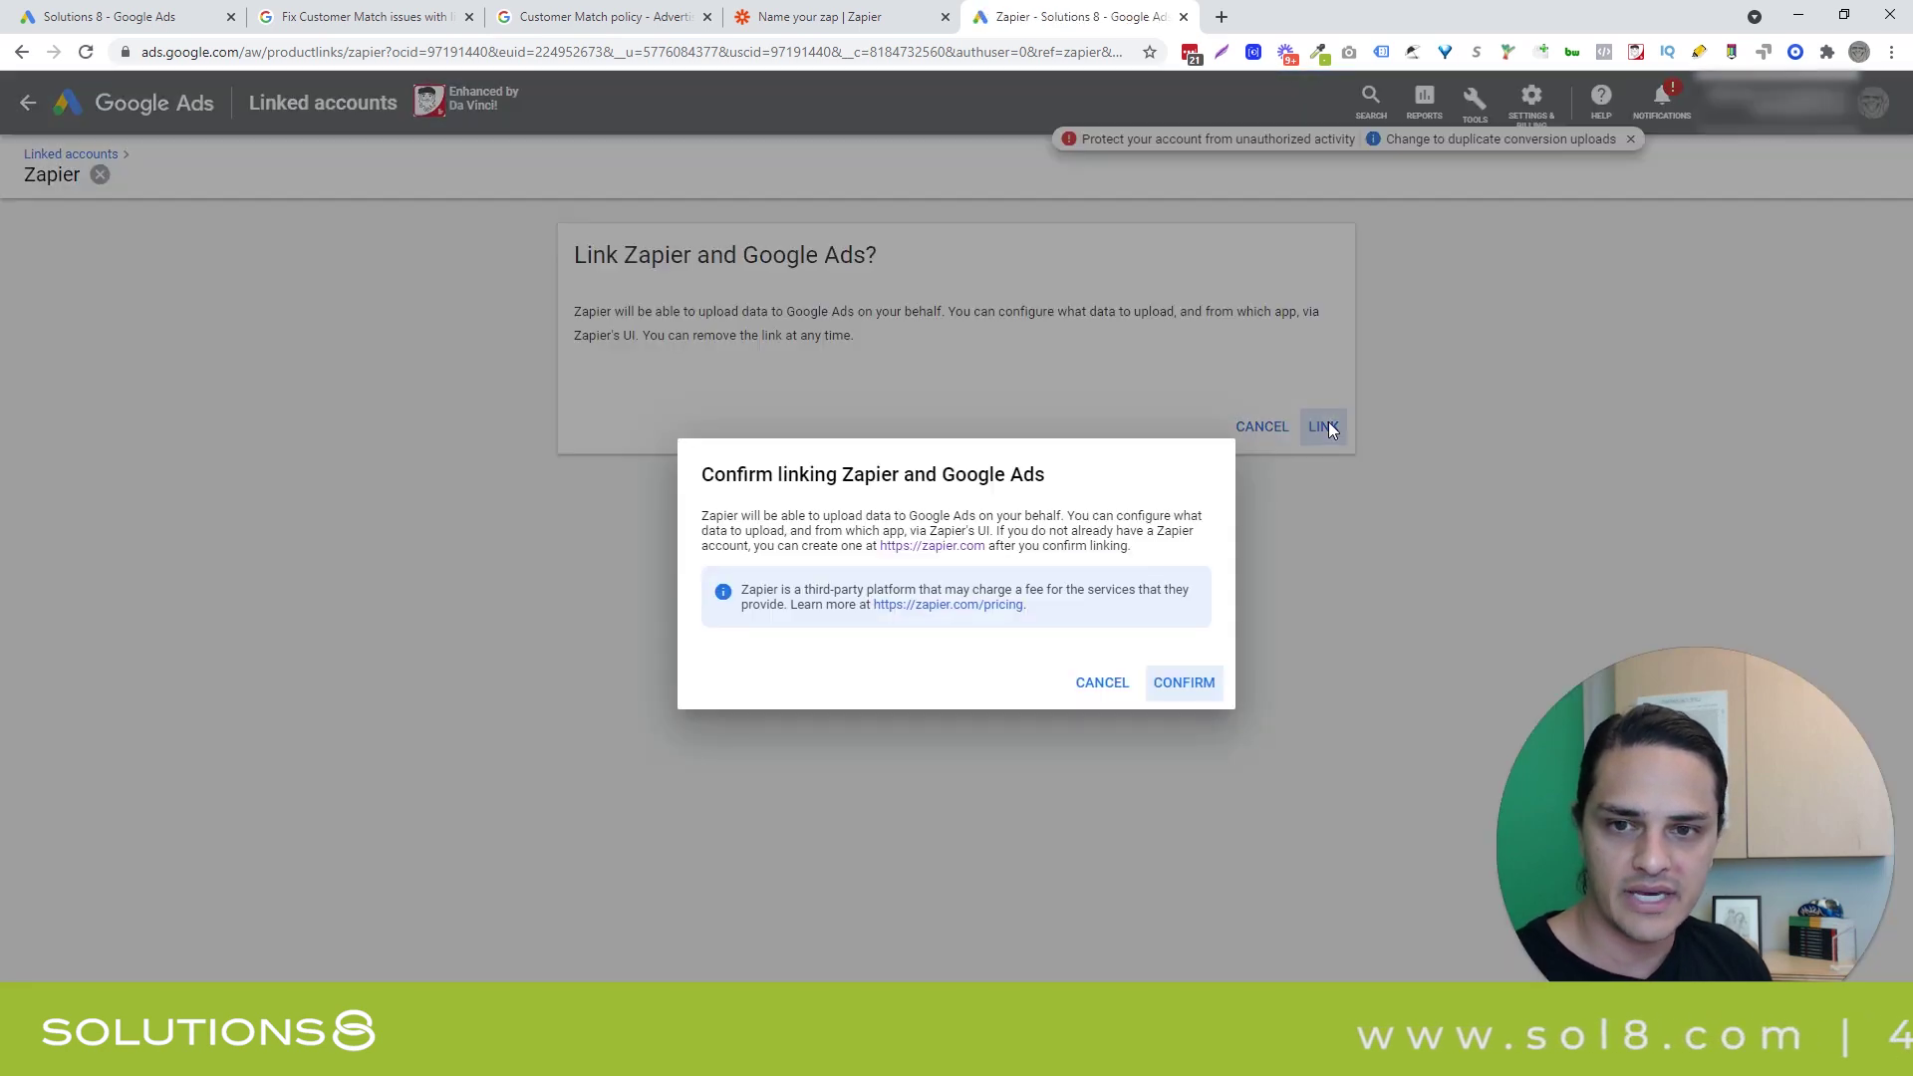
pyautogui.click(1186, 682)
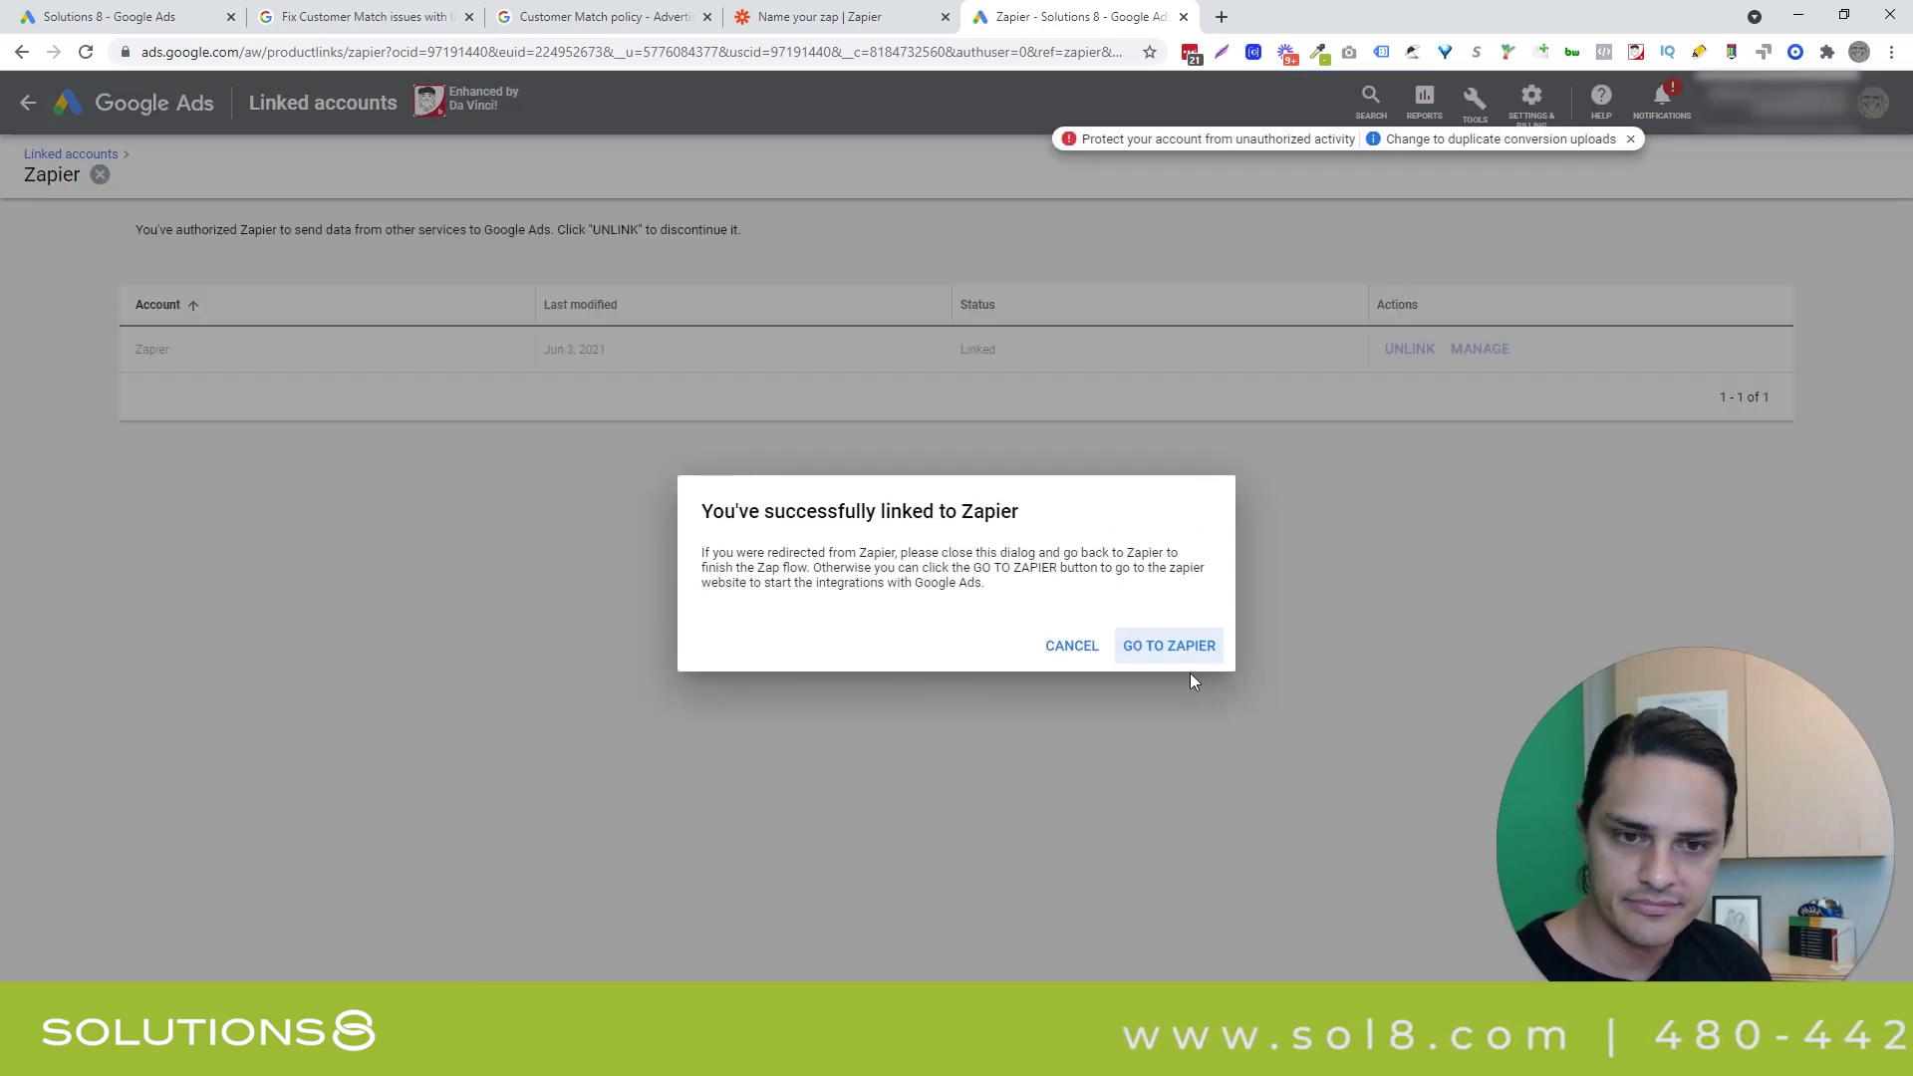
# Step: Back in the Zap editor, refresh the Google Ads action fields now that the account is linked
pyautogui.click(867, 17)
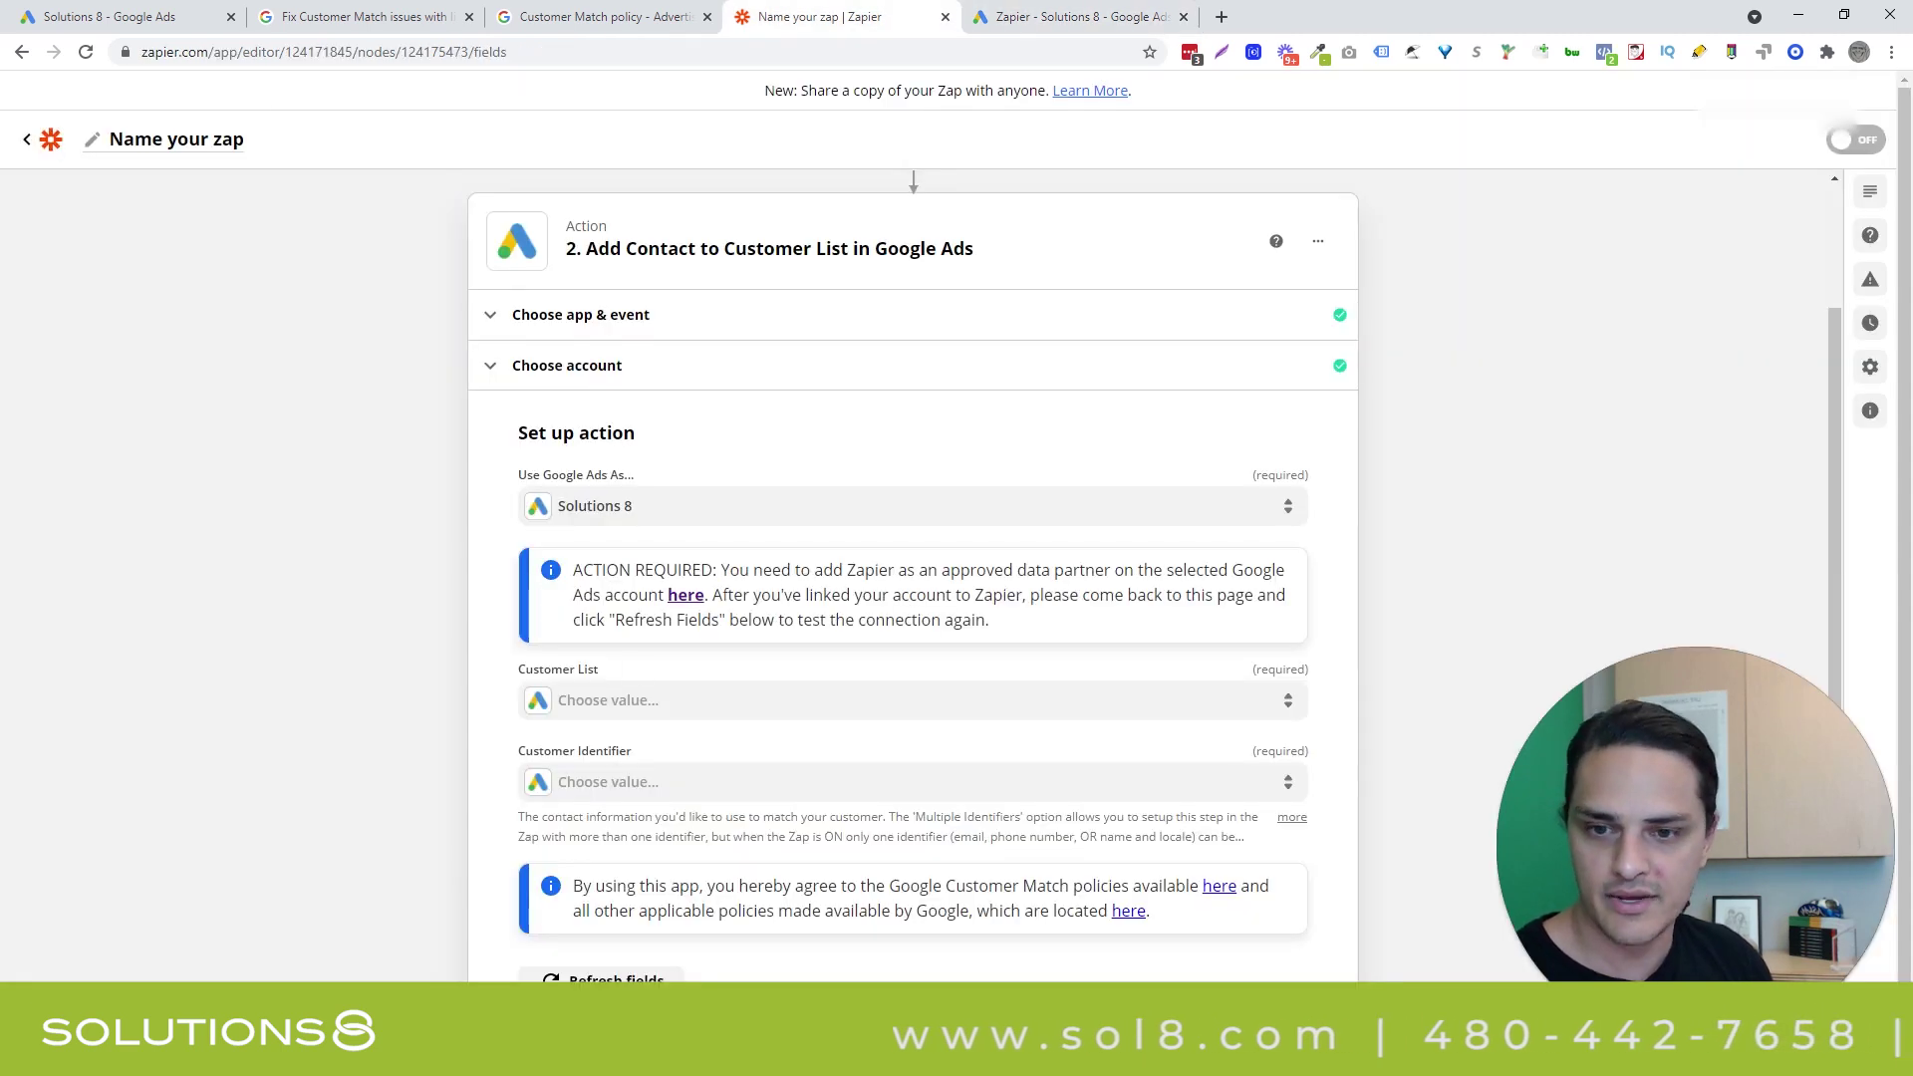
pyautogui.scroll(-1, 912, 598)
pyautogui.click(623, 868)
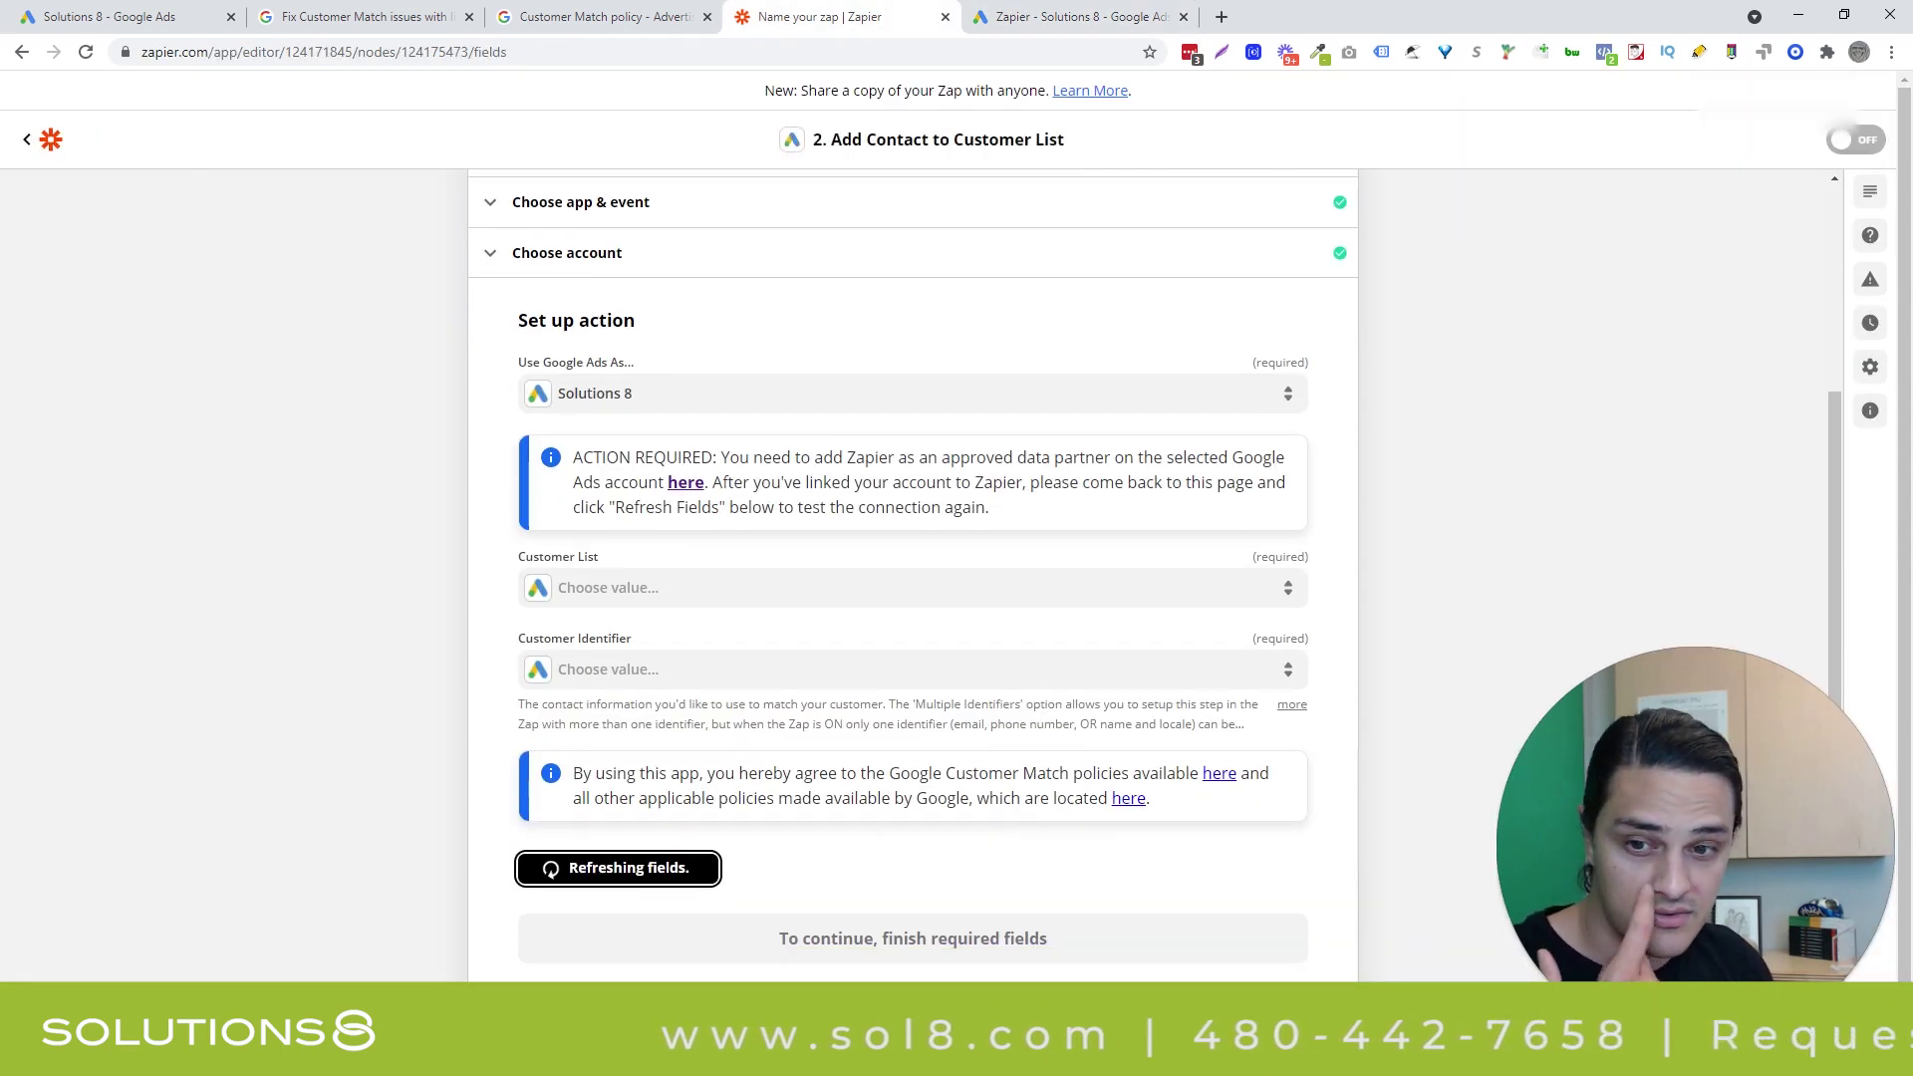
# Step: Set Customer List to Action Plan Leads (Test) and Customer Identifier to Email
pyautogui.click(704, 590)
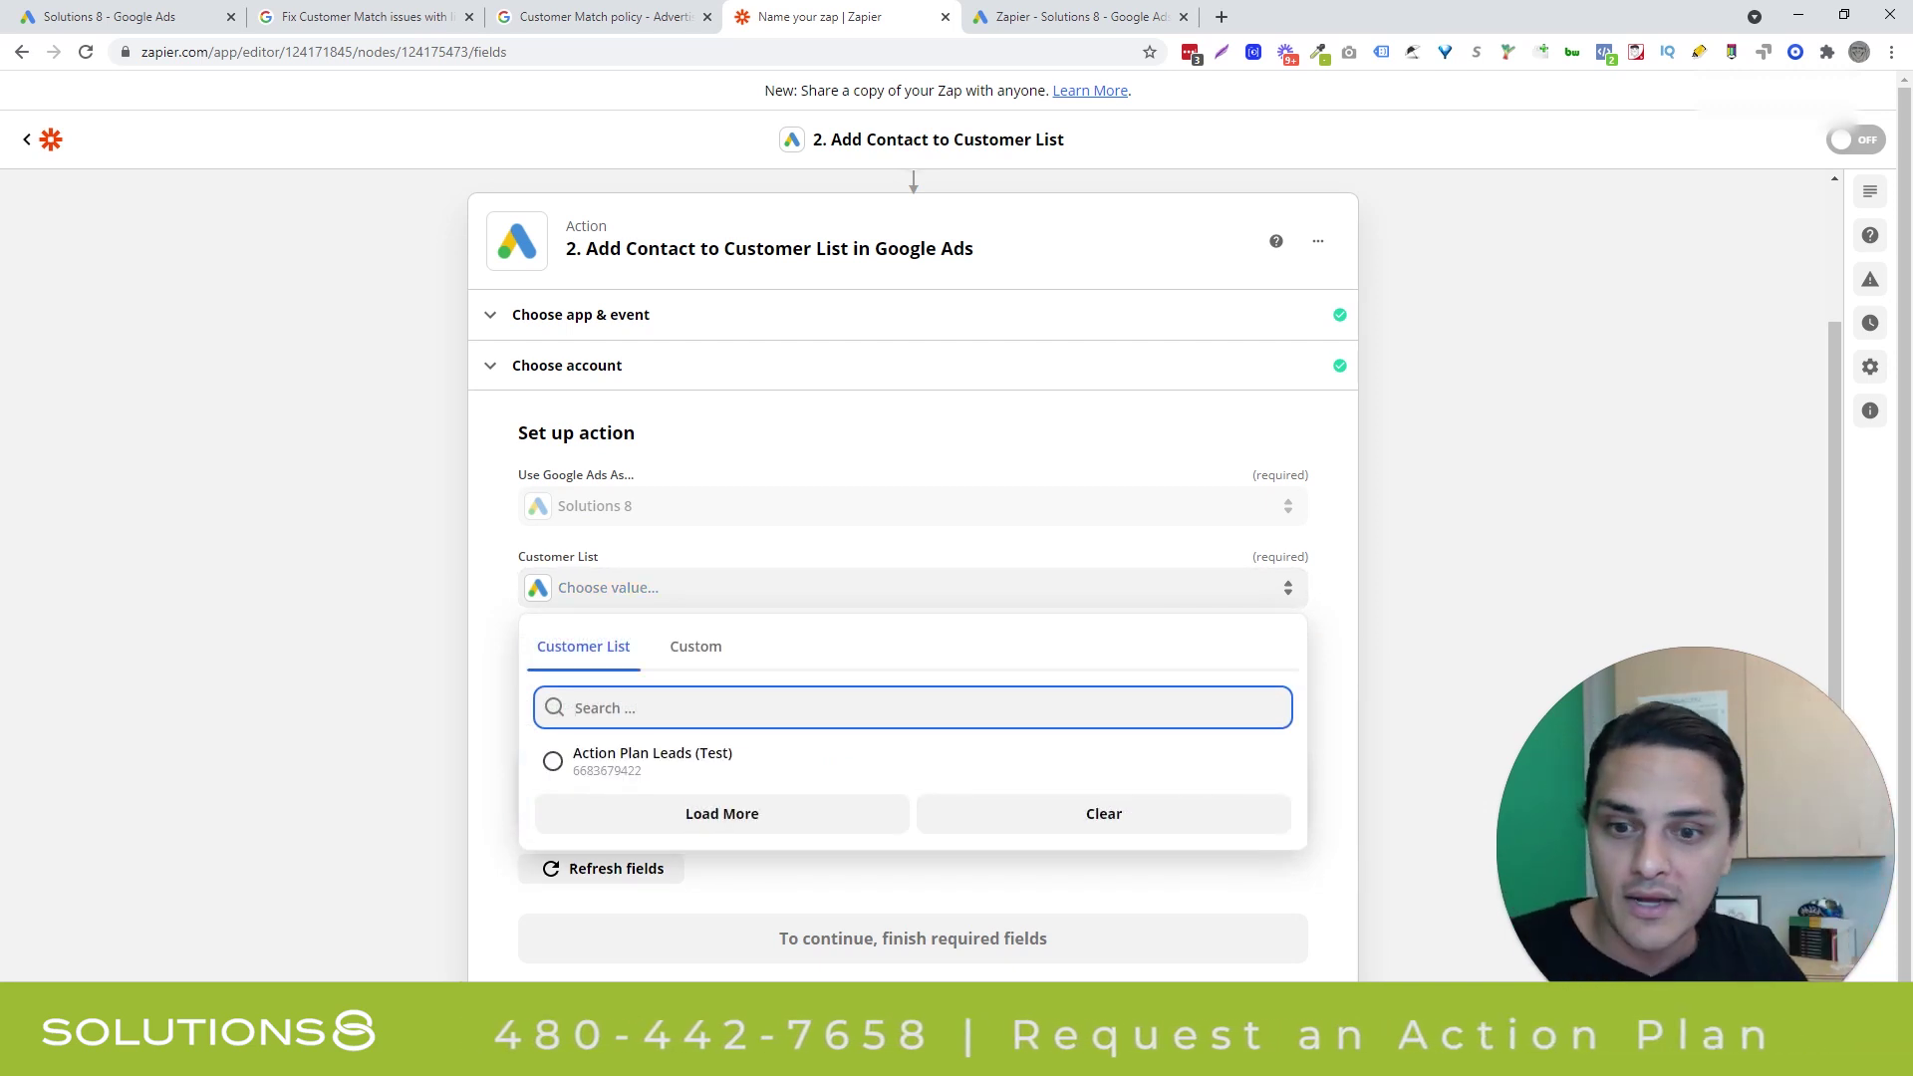
pyautogui.click(554, 760)
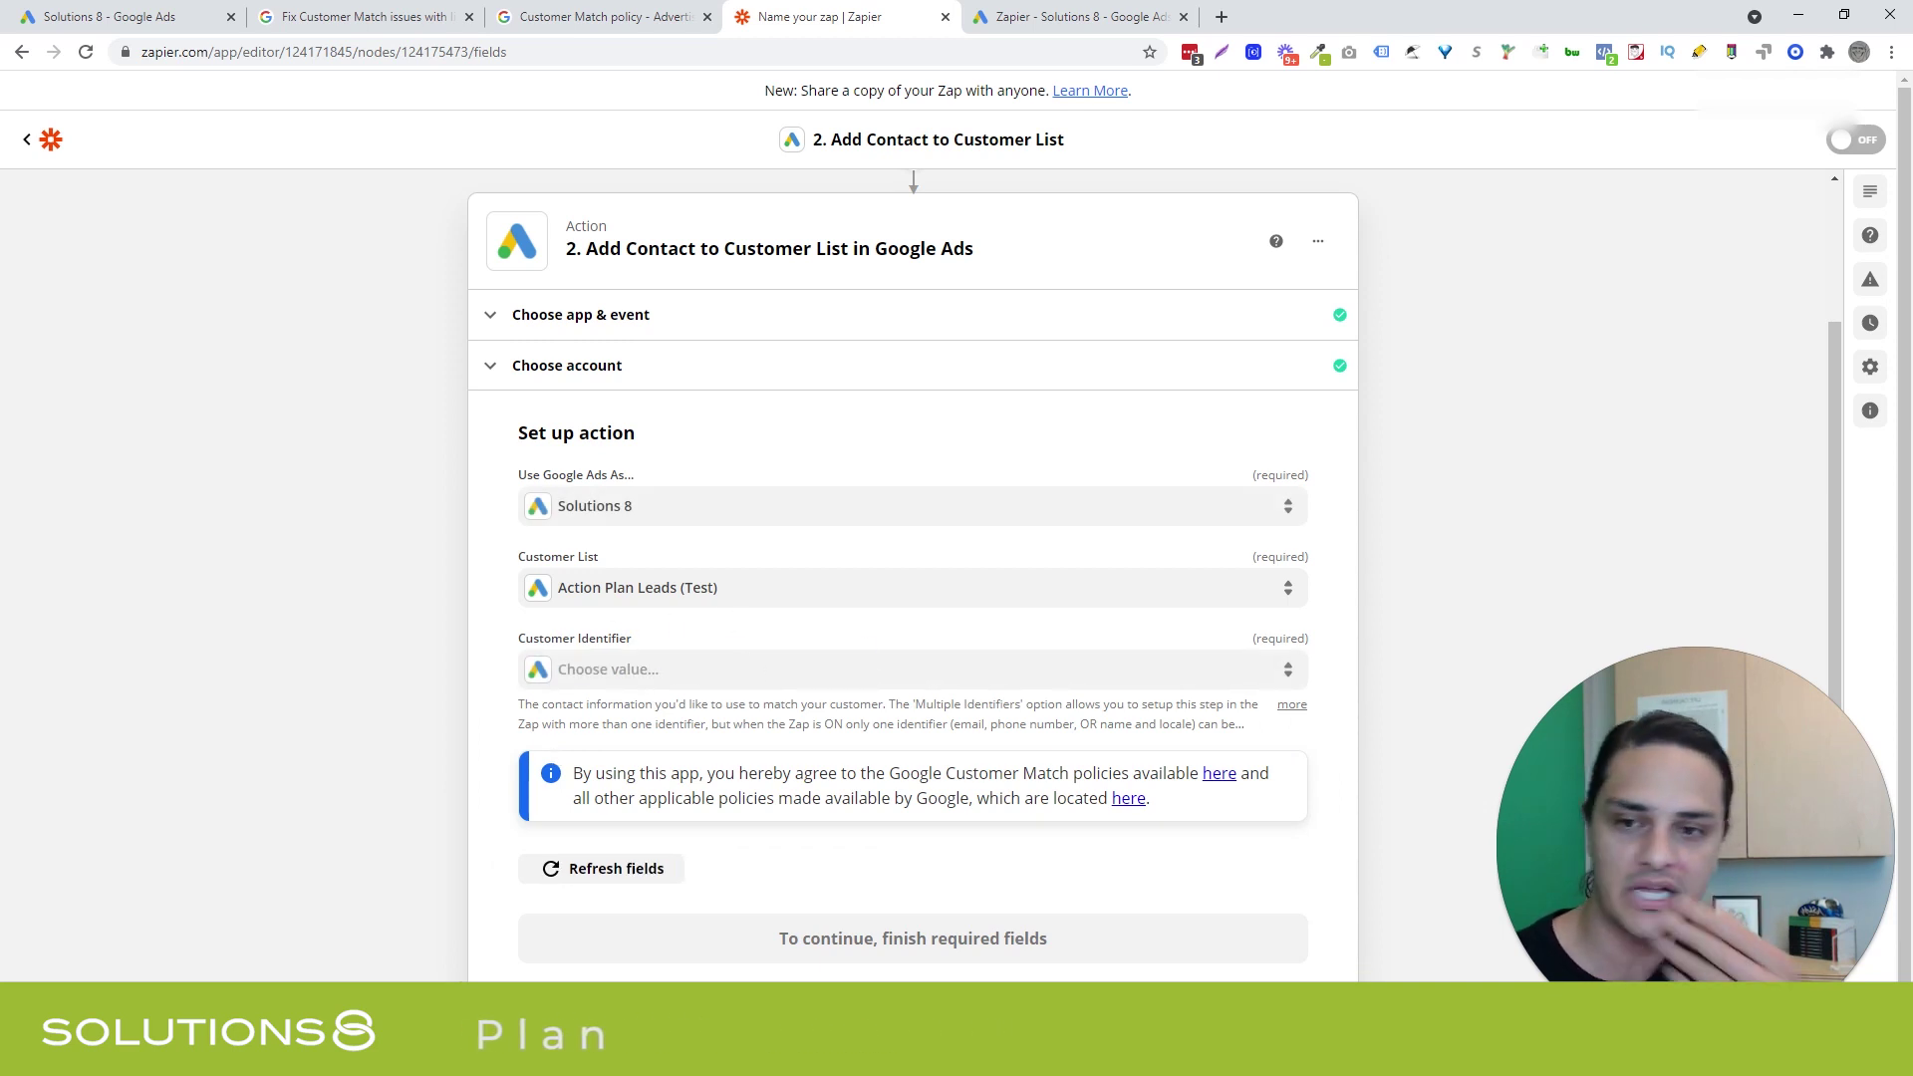
pyautogui.click(804, 685)
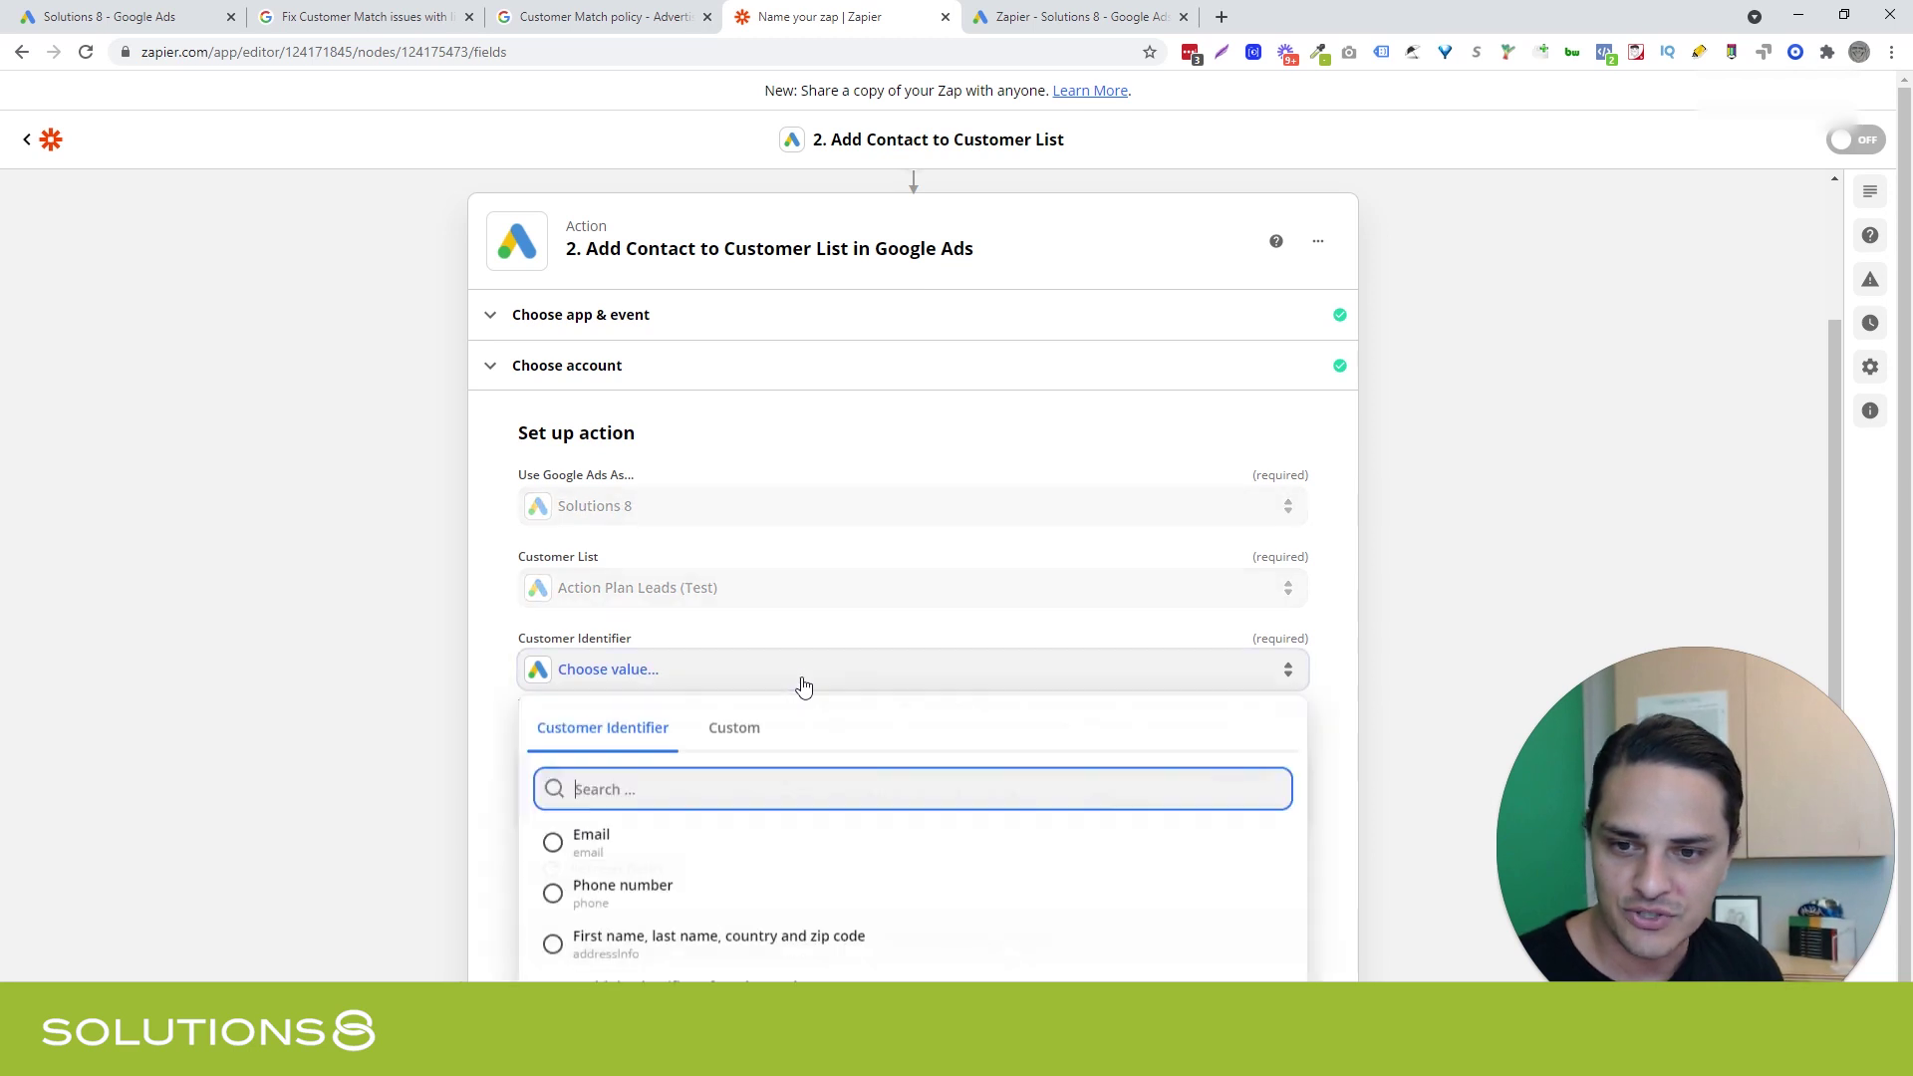
pyautogui.click(556, 845)
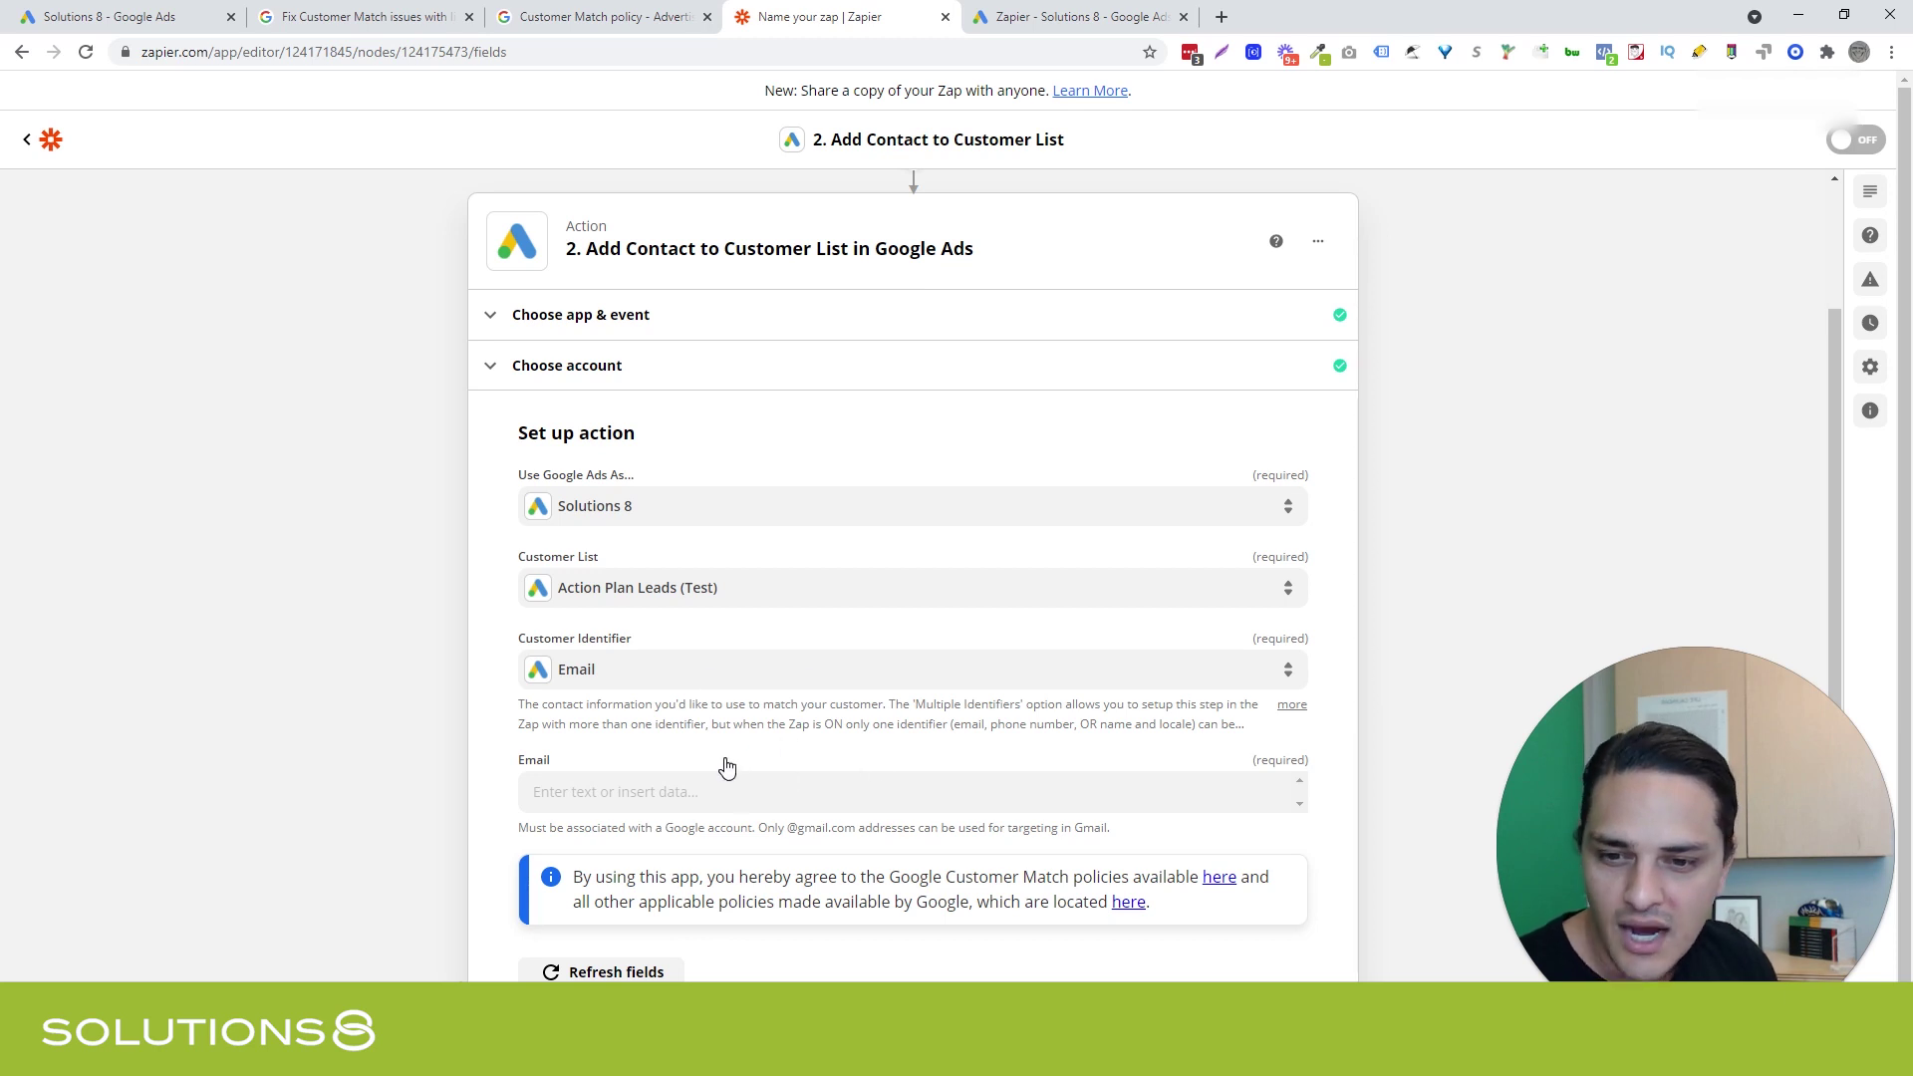
pyautogui.middleClick(780, 11)
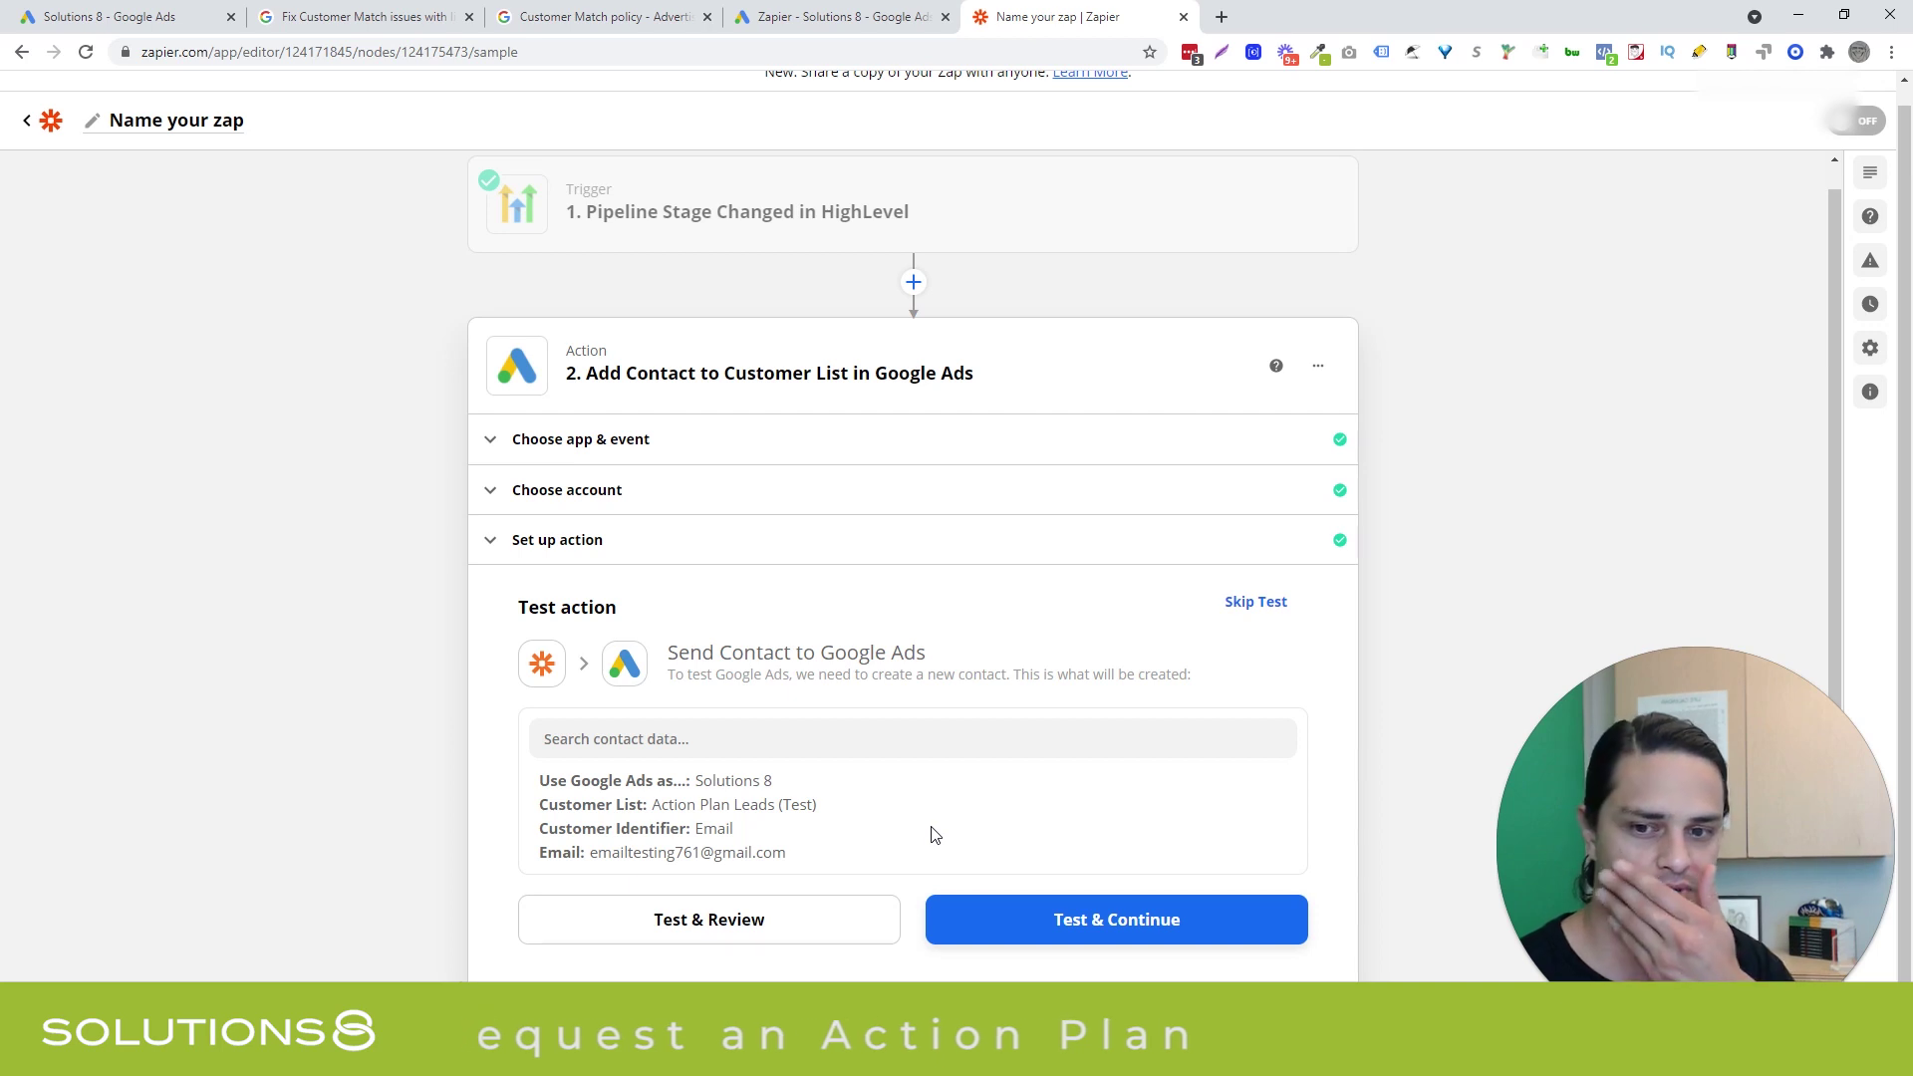
# Step: Test the Google Ads action by sending a sample contact to Action Plan Leads (Test)
pyautogui.click(606, 538)
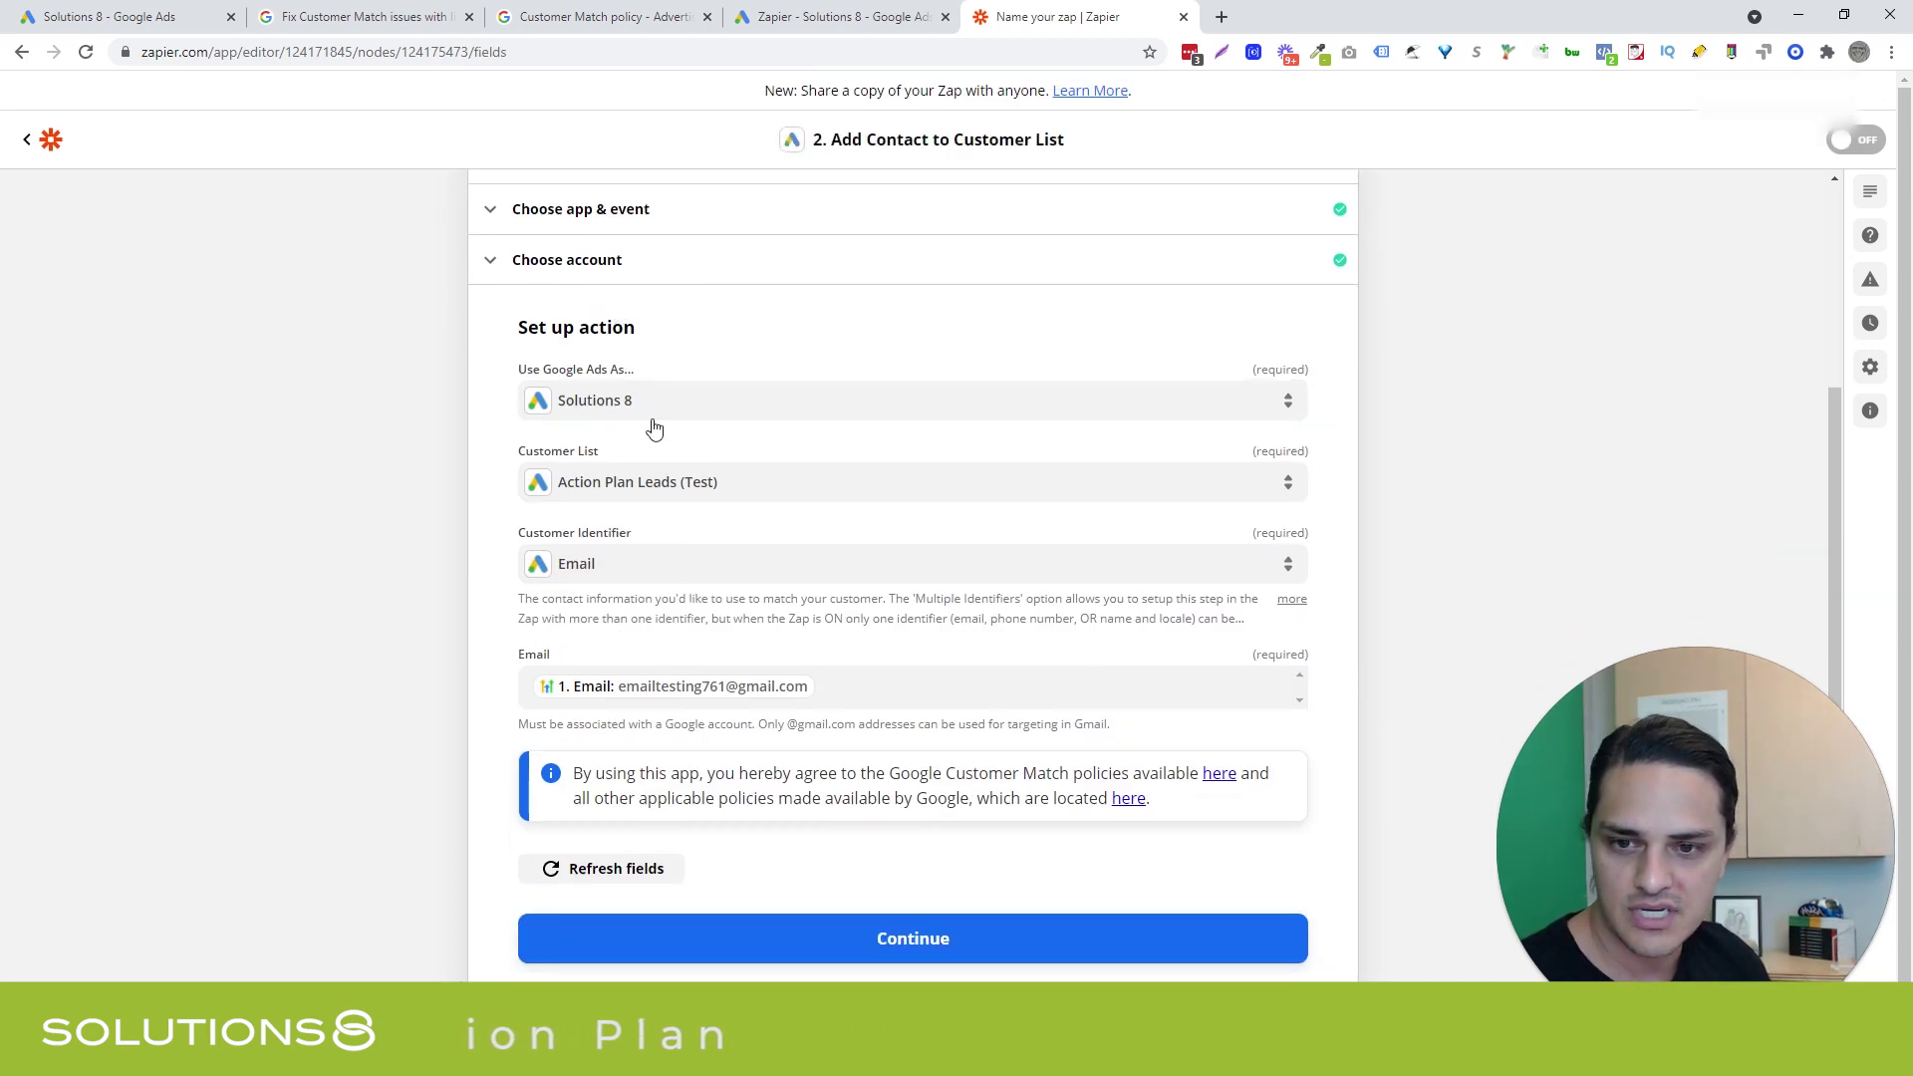
pyautogui.click(879, 960)
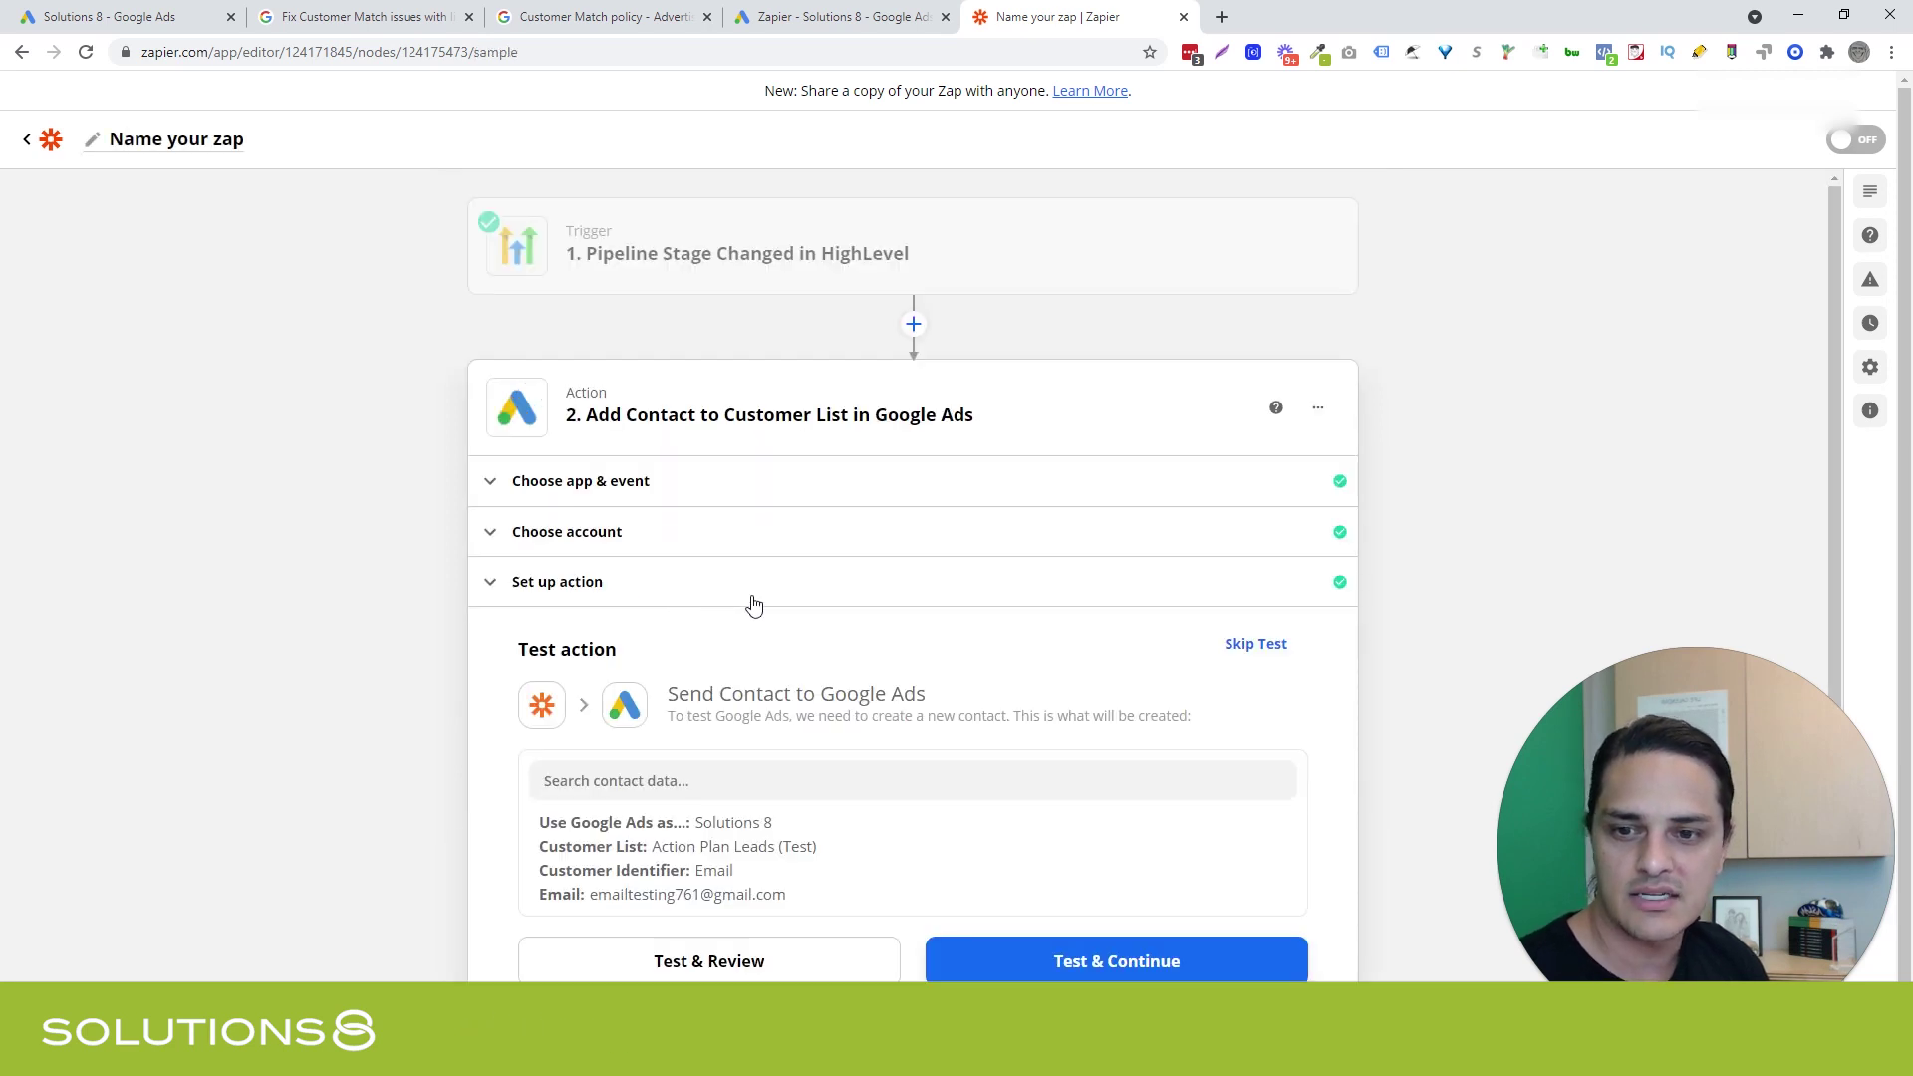
pyautogui.click(1064, 969)
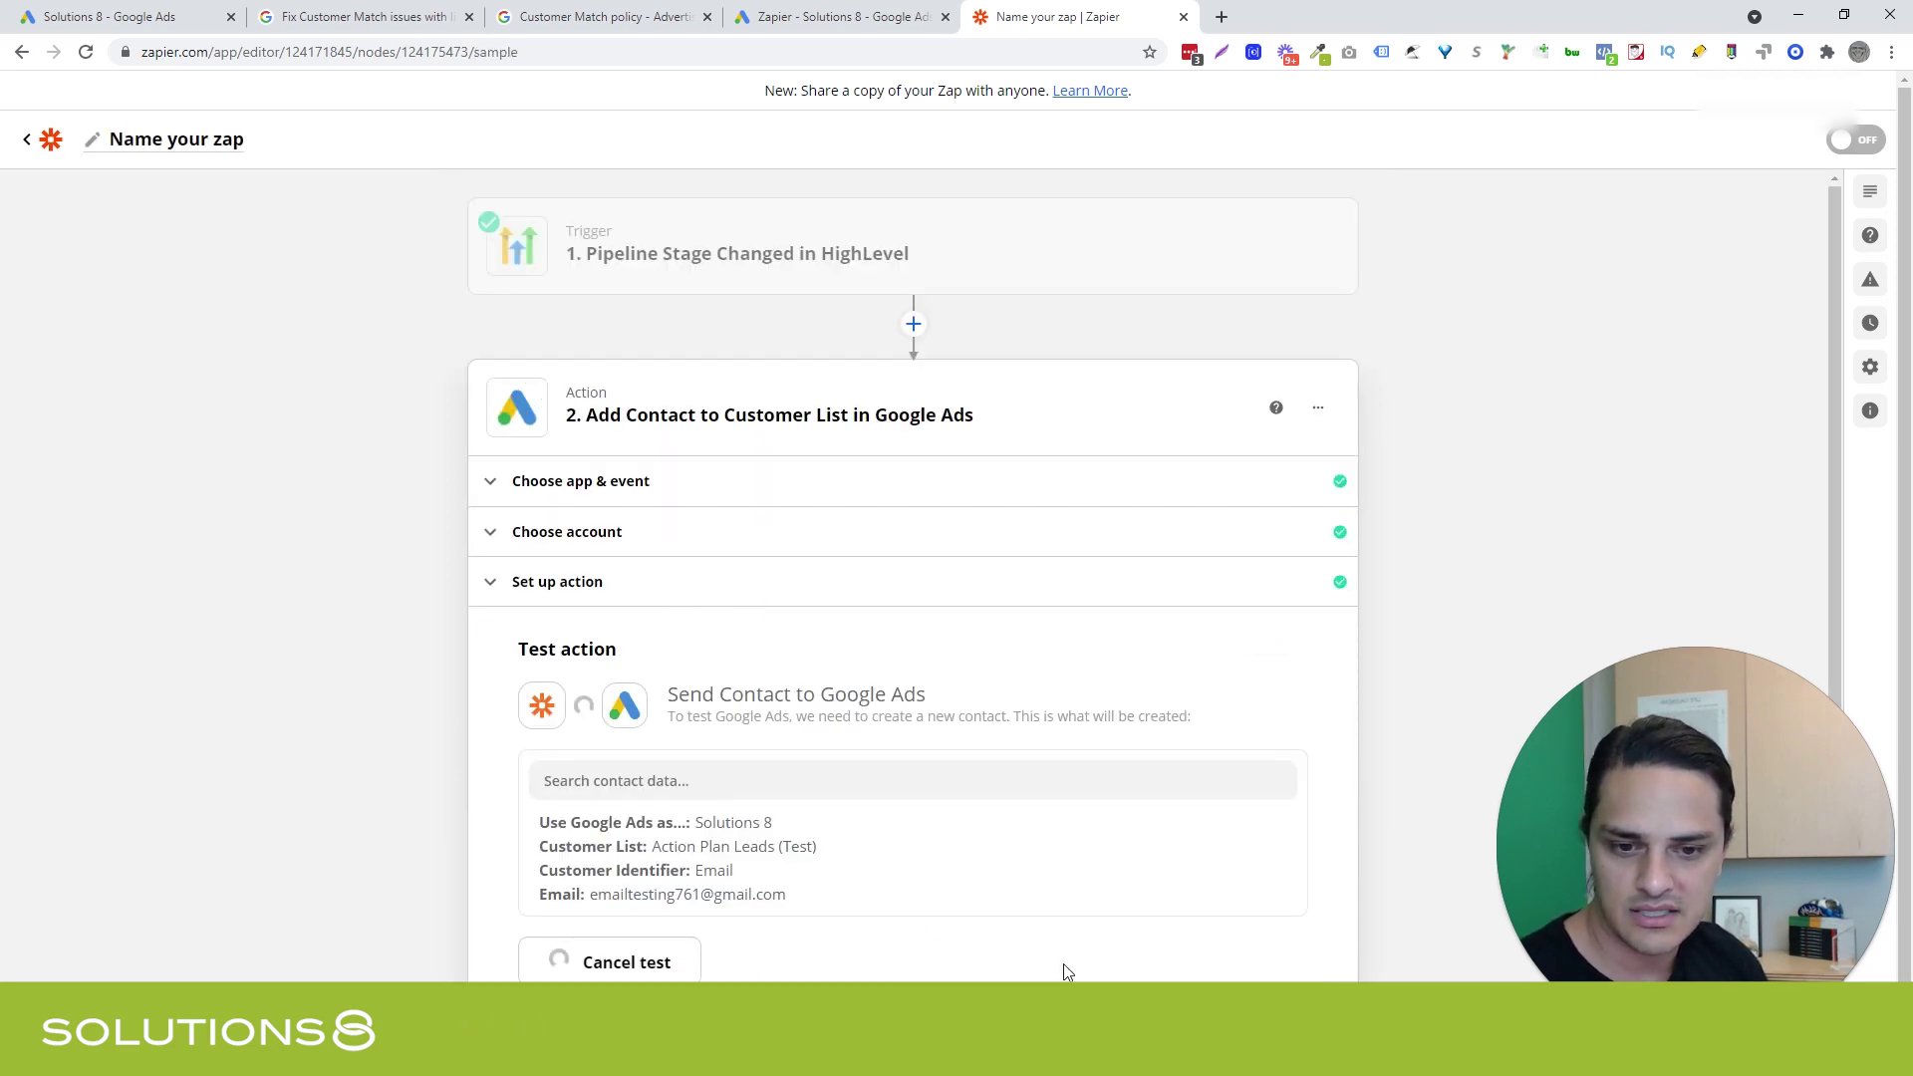